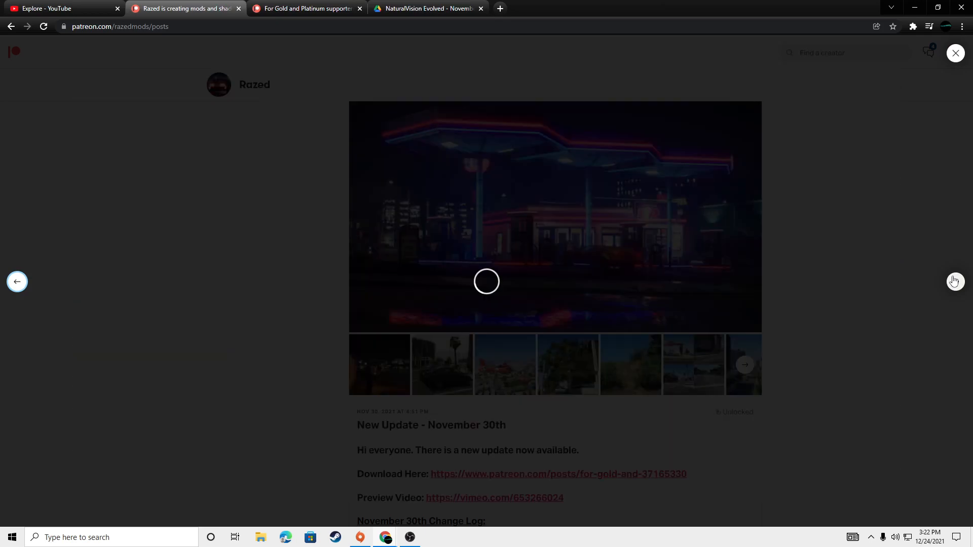
Step: Look through the preview images of the November 30th update post, then view the NaturalVision Evolved packages in the Drive folder
{"action": "left_click", "coordinate": [955, 282]}
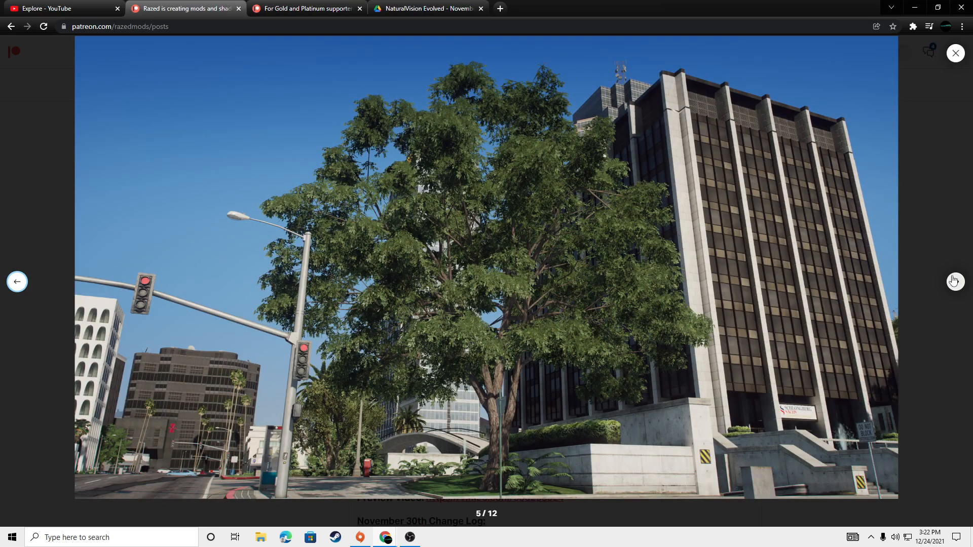
{"action": "left_click", "coordinate": [955, 281]}
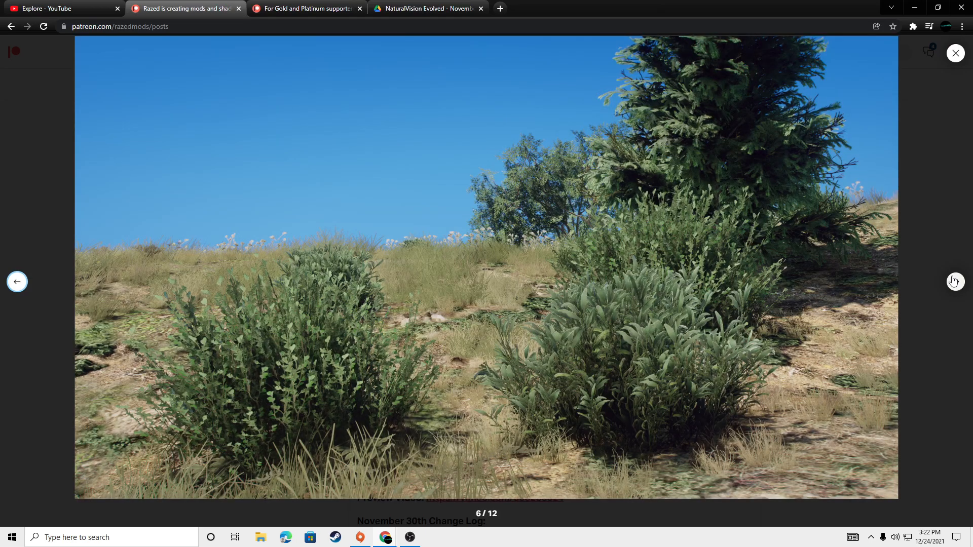
{"action": "left_click", "coordinate": [955, 282]}
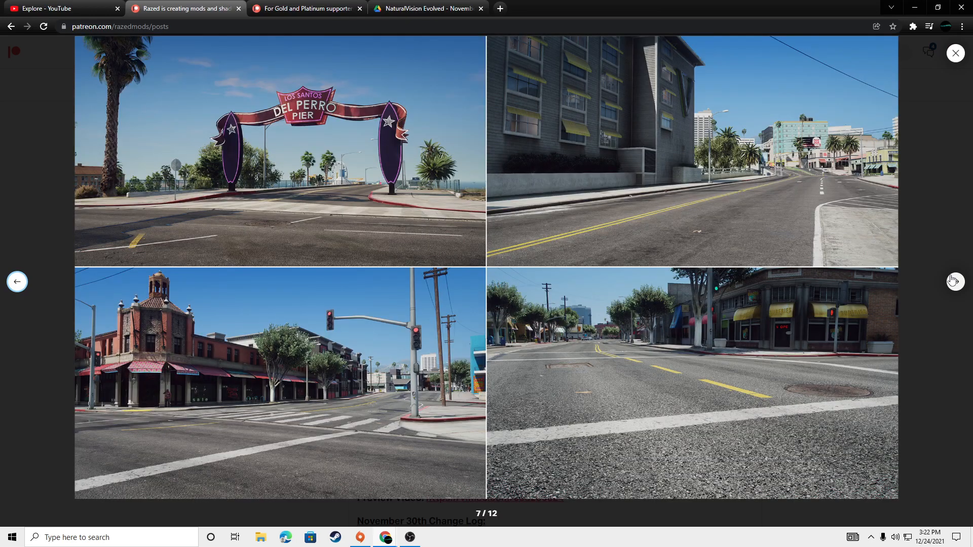
{"action": "left_click", "coordinate": [955, 281]}
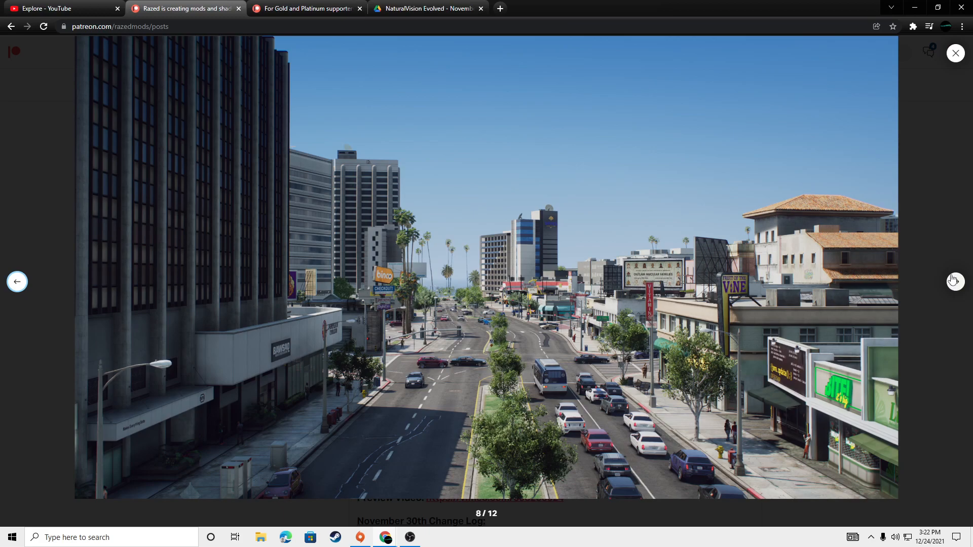
{"action": "left_click", "coordinate": [955, 282]}
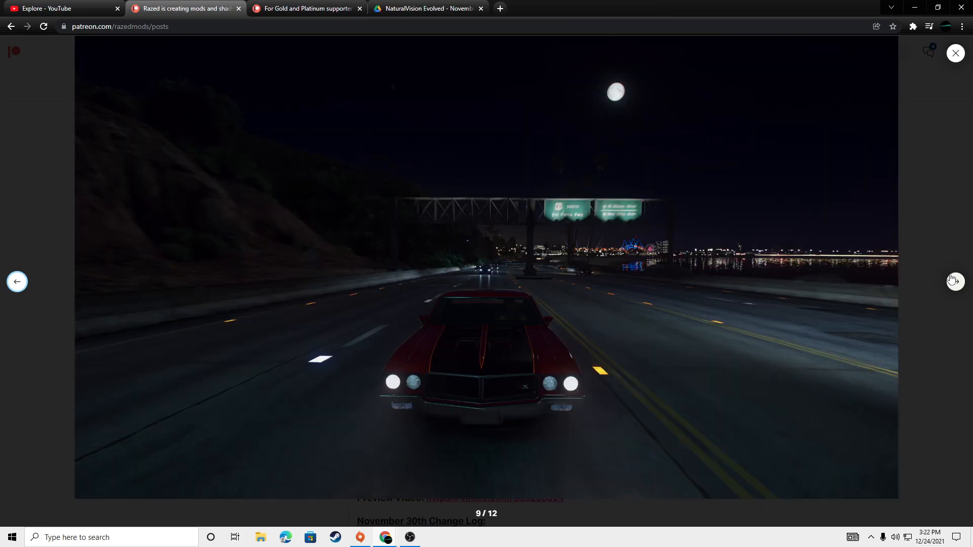
{"action": "left_click", "coordinate": [955, 282]}
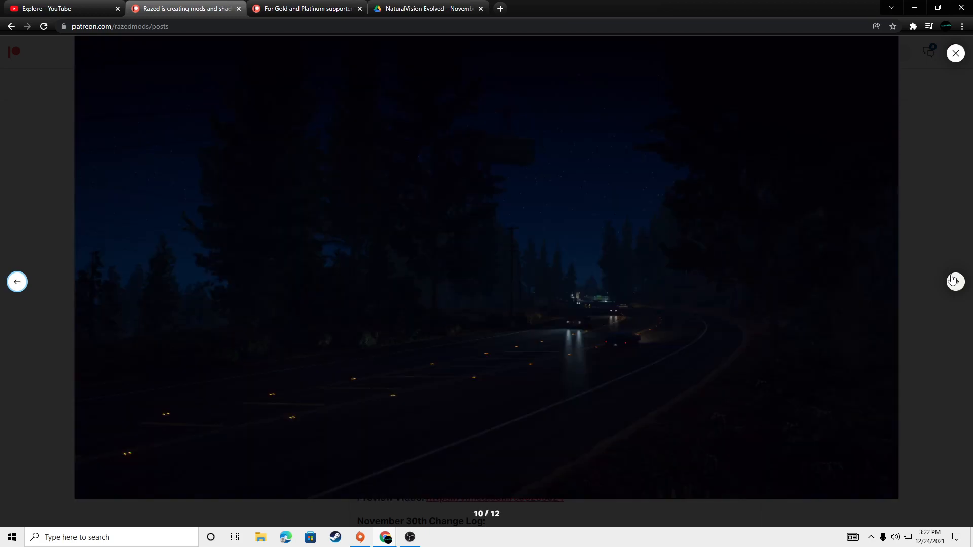
{"action": "left_click", "coordinate": [955, 282]}
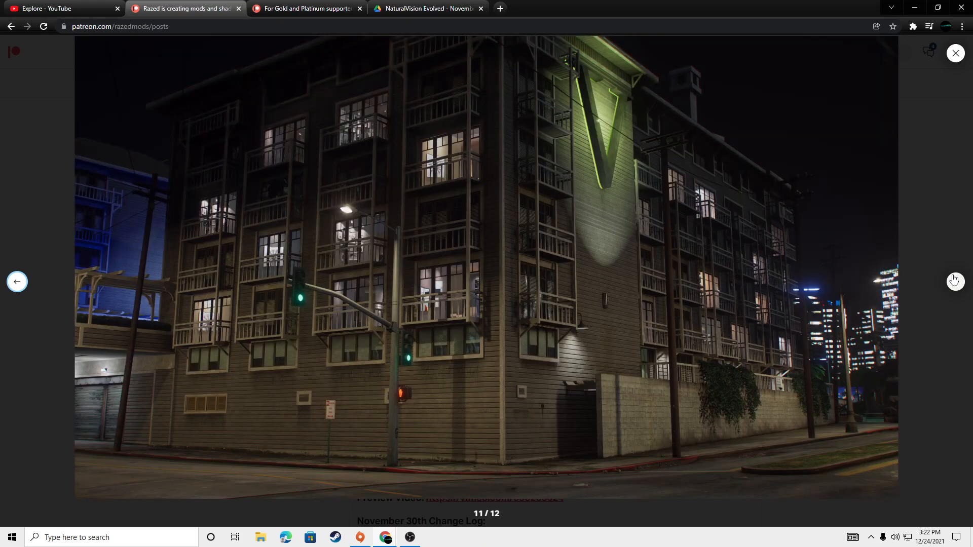
{"action": "left_click", "coordinate": [955, 281]}
{"action": "left_click", "coordinate": [955, 281]}
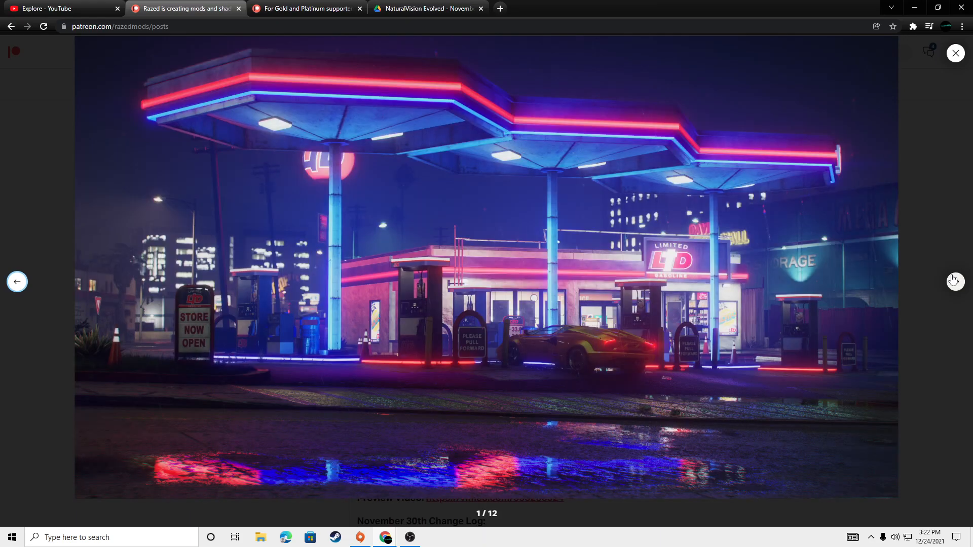
{"action": "left_click", "coordinate": [953, 60]}
{"action": "scroll", "coordinate": [356, 341], "scroll_direction": "up", "scroll_amount": 3}
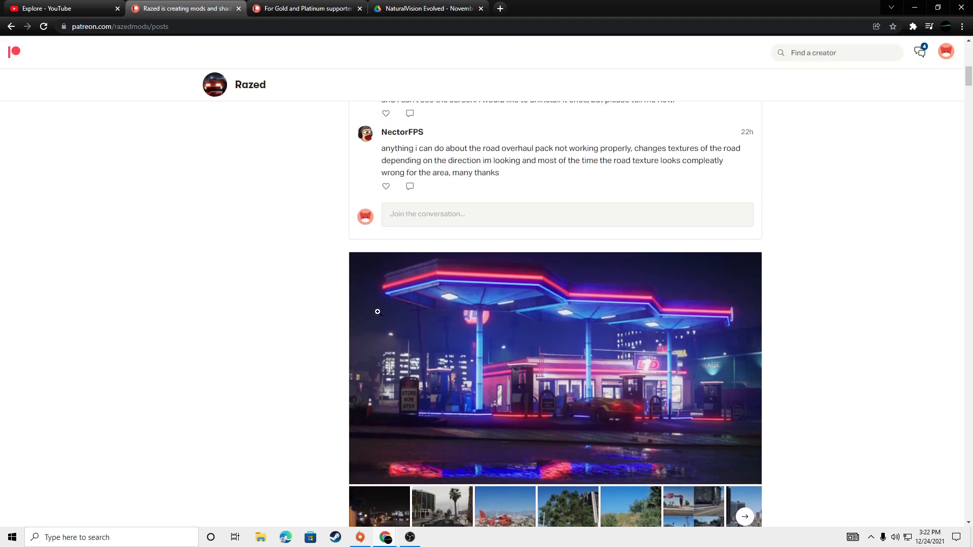
{"action": "scroll", "coordinate": [378, 314], "scroll_direction": "down", "scroll_amount": 2}
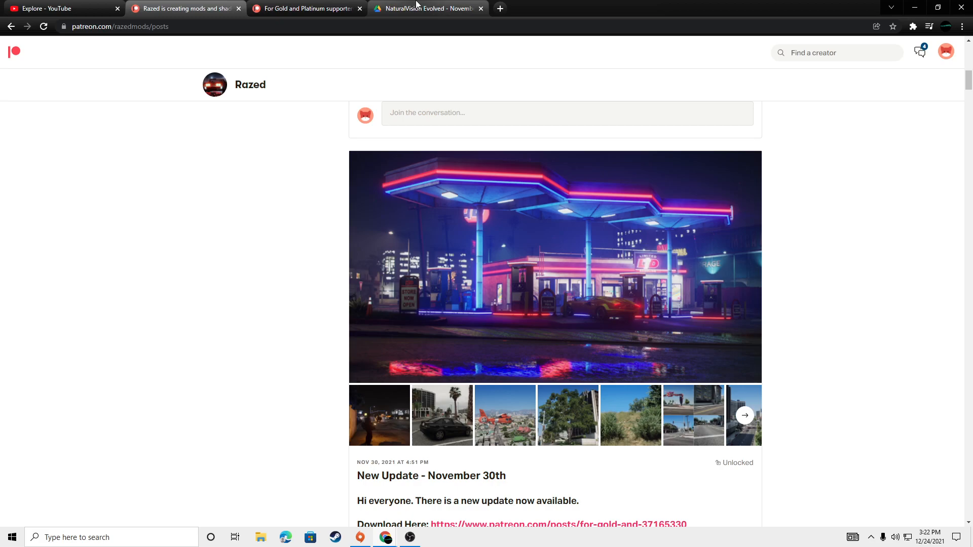
{"action": "left_click", "coordinate": [416, 5]}
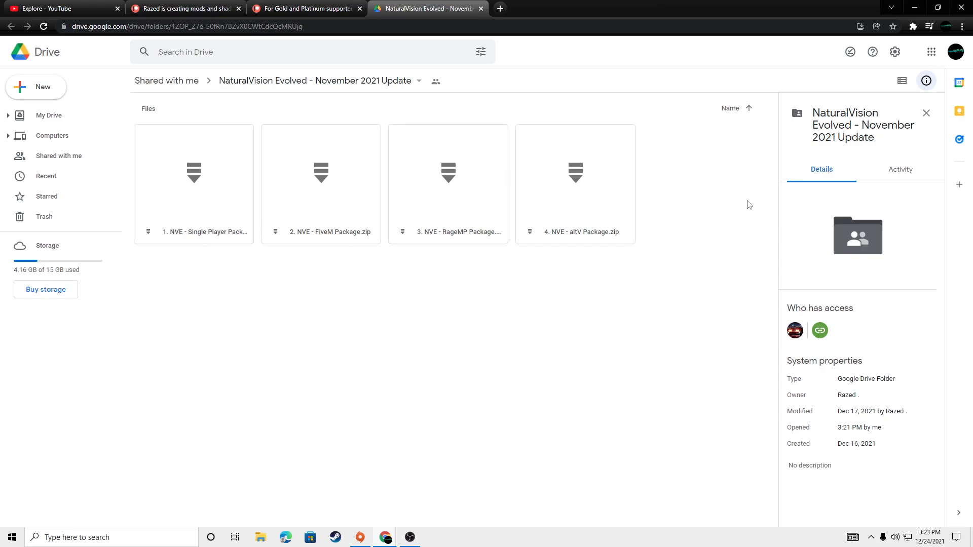
Step: Open the downloaded archive "1. NVE - Single Player Package" from the Downloads folder and place its window clear of the desktop's centre
{"action": "left_click", "coordinate": [915, 8]}
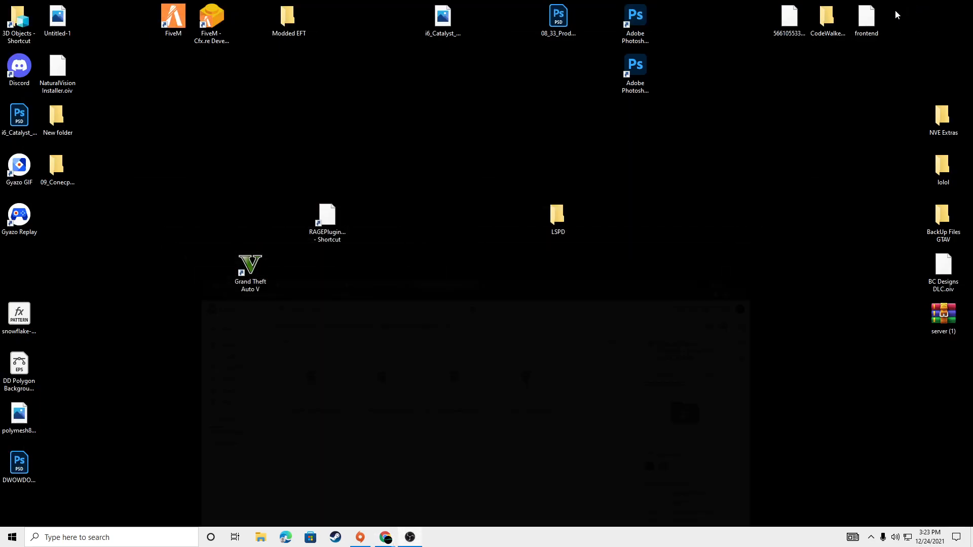
{"action": "left_click", "coordinate": [258, 539]}
{"action": "left_click", "coordinate": [120, 181]}
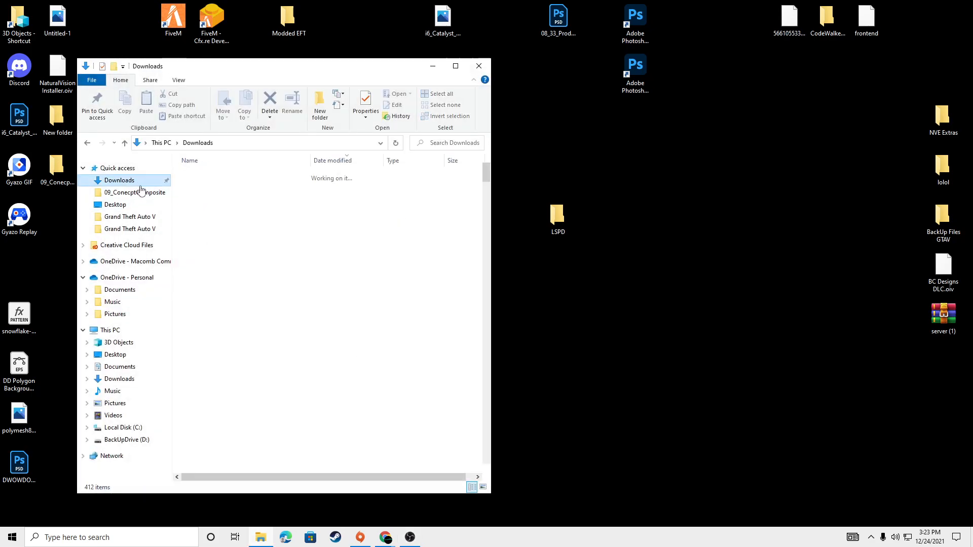
{"action": "left_click_drag", "start_coordinate": [486, 179], "coordinate": [476, 232]}
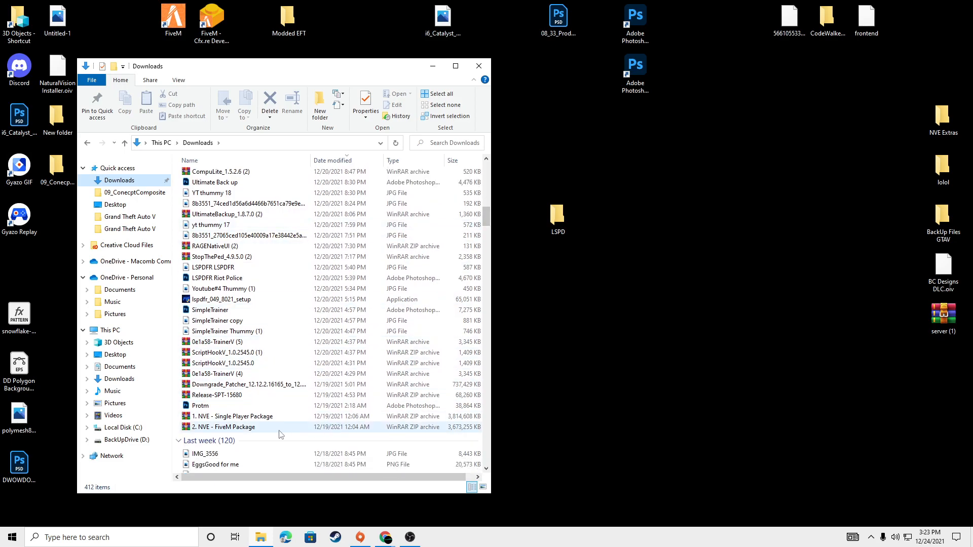
{"action": "left_click", "coordinate": [261, 417]}
{"action": "double_click", "coordinate": [265, 417]}
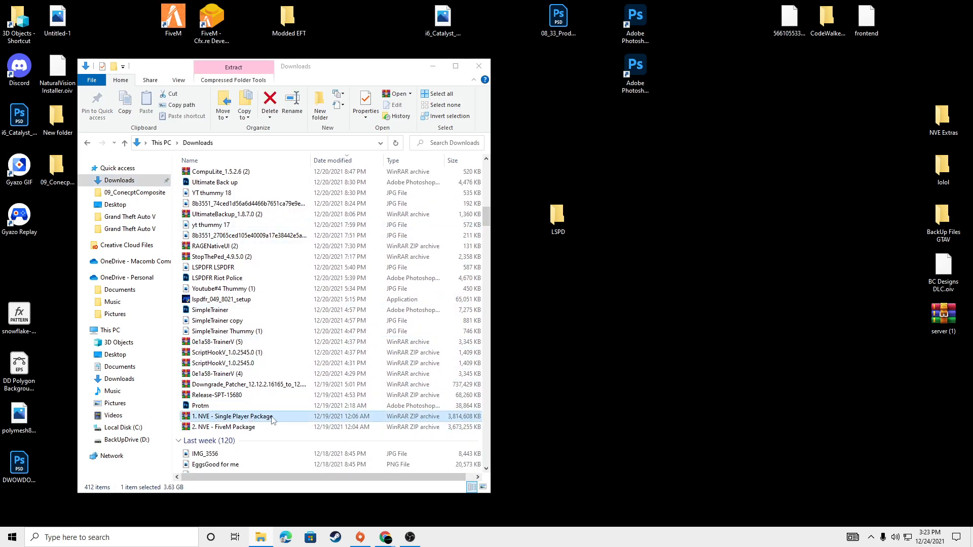
{"action": "left_click", "coordinate": [327, 66]}
{"action": "left_click_drag", "start_coordinate": [305, 68], "coordinate": [243, 73]}
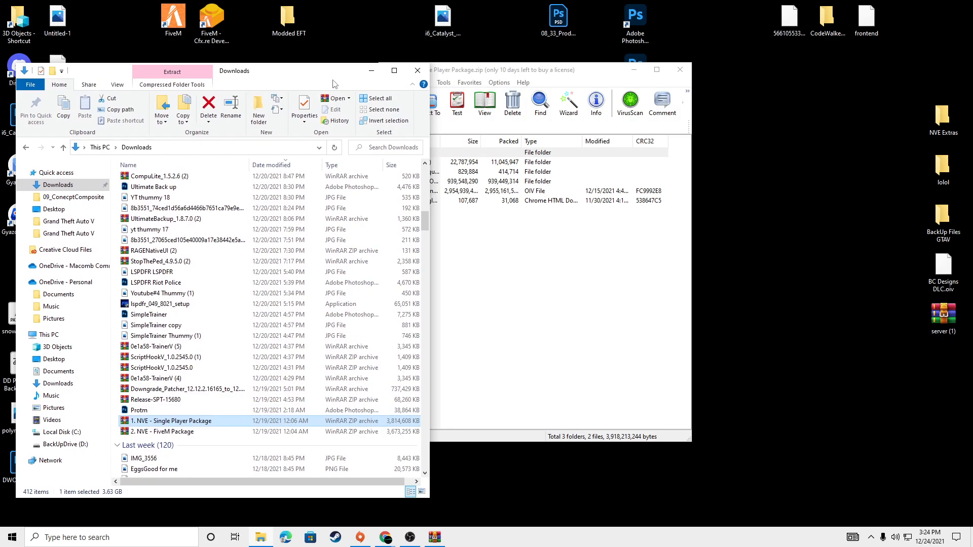
{"action": "left_click", "coordinate": [374, 74]}
{"action": "left_click_drag", "start_coordinate": [475, 76], "coordinate": [720, 60]}
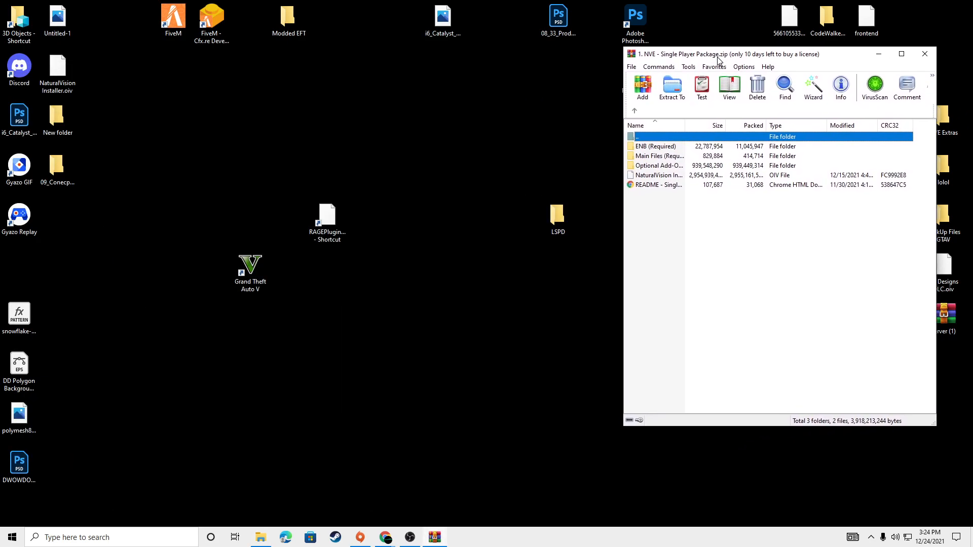
Step: Launch OpenIV for the Windows version of Grand Theft Auto V and enable edit mode beside the archive window
{"action": "left_click", "coordinate": [188, 537]}
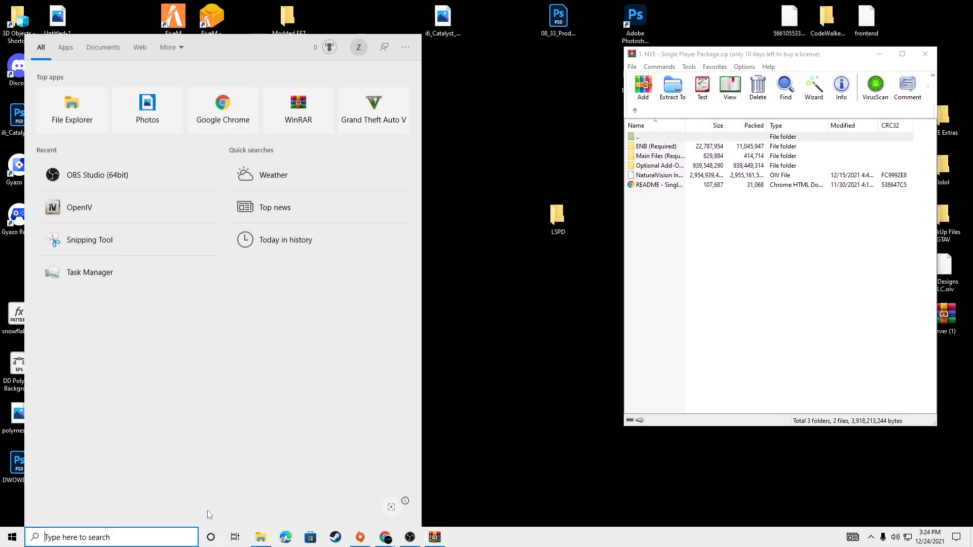
{"action": "left_click", "coordinate": [77, 206]}
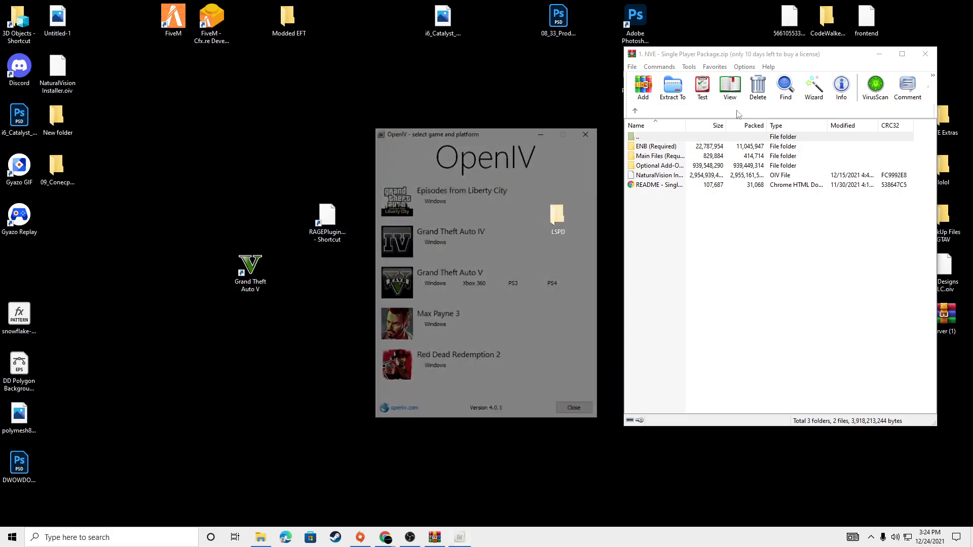
{"action": "left_click_drag", "start_coordinate": [710, 54], "coordinate": [732, 54]}
{"action": "left_click", "coordinate": [437, 285]}
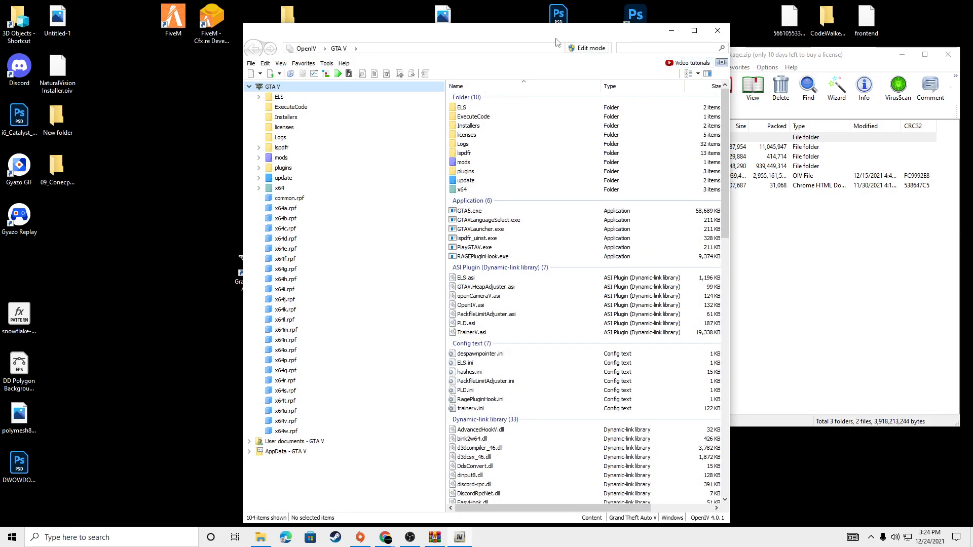
{"action": "left_click_drag", "start_coordinate": [556, 42], "coordinate": [359, 26]}
{"action": "left_click", "coordinate": [391, 32]}
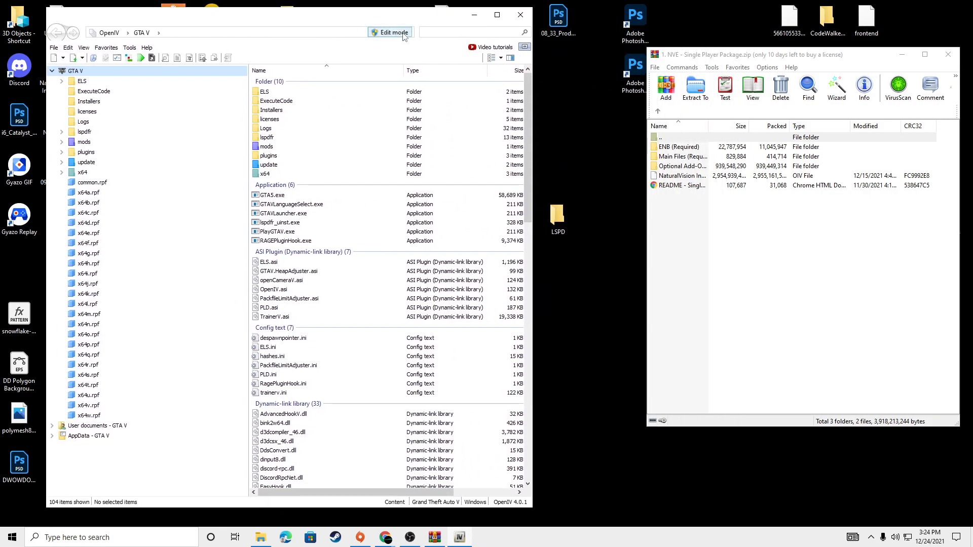
{"action": "left_click", "coordinate": [520, 302]}
{"action": "left_click", "coordinate": [676, 276]}
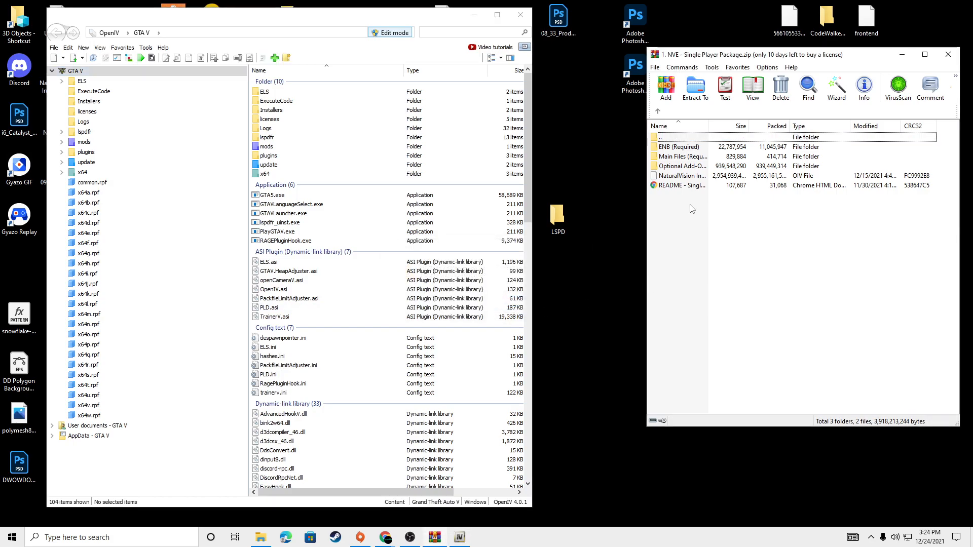
Step: Read the archive's README install guide, examining the required software and the uninstall tips for older graphics mods
{"action": "double_click", "coordinate": [686, 187]}
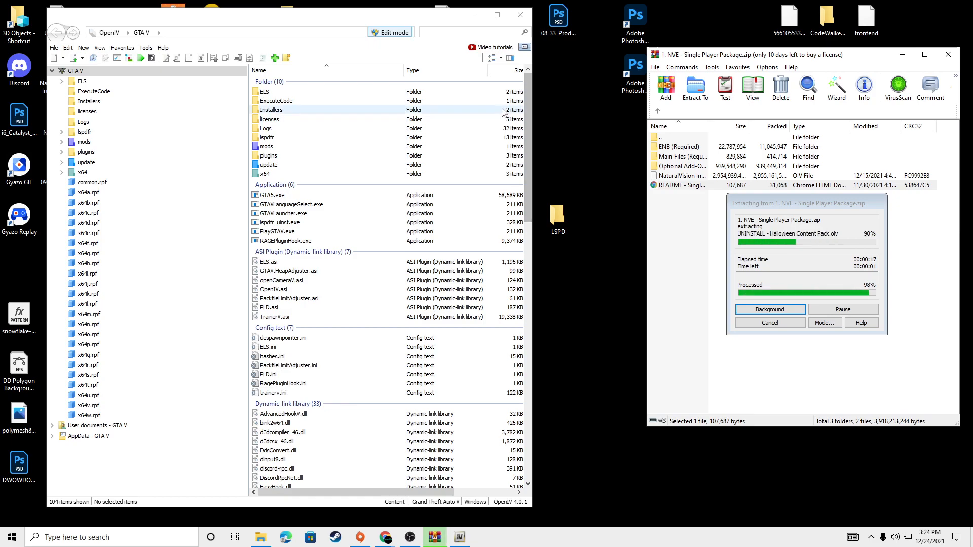
{"action": "scroll", "coordinate": [445, 136], "scroll_direction": "down", "scroll_amount": 20}
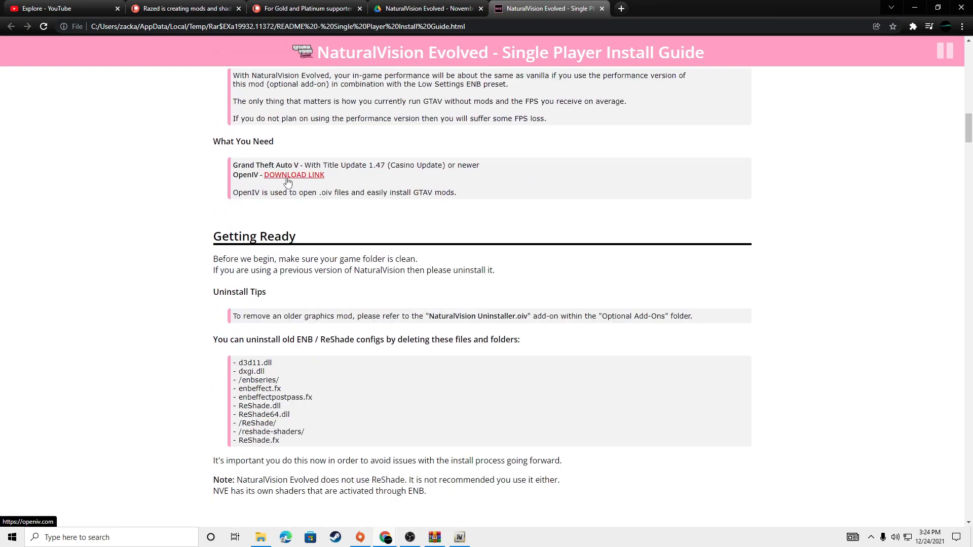
{"action": "scroll", "coordinate": [270, 196], "scroll_direction": "down", "scroll_amount": 2}
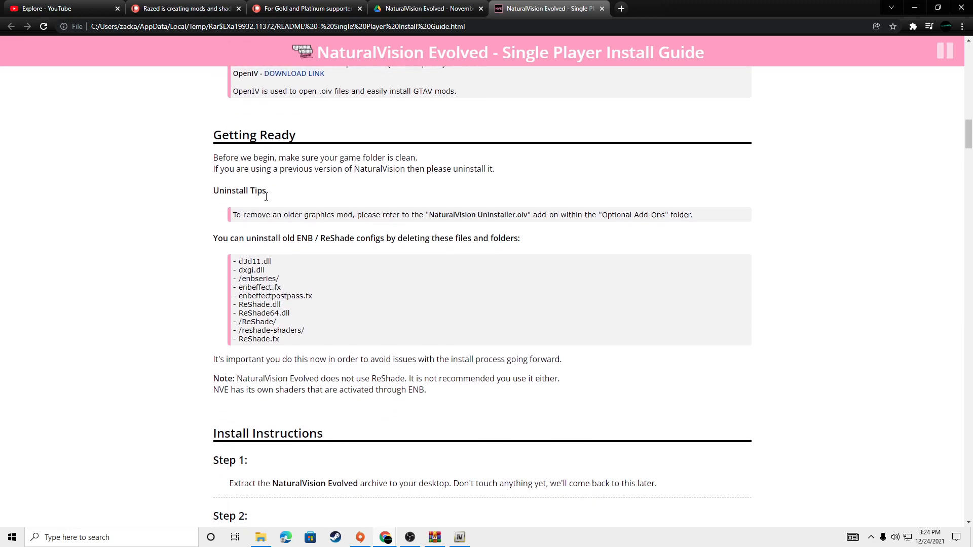
{"action": "left_click_drag", "start_coordinate": [235, 217], "coordinate": [573, 218]}
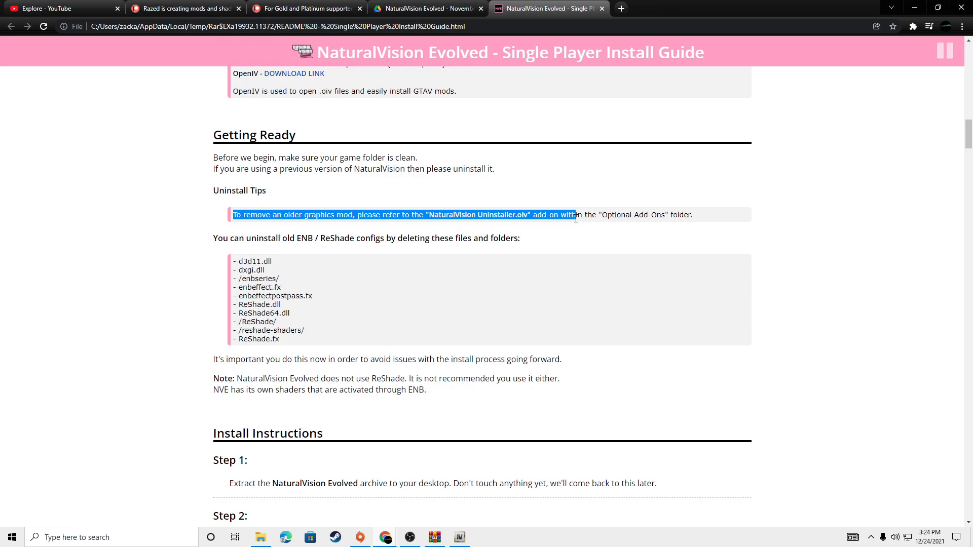
{"action": "left_click", "coordinate": [516, 218]}
{"action": "left_click_drag", "start_coordinate": [234, 217], "coordinate": [694, 213]}
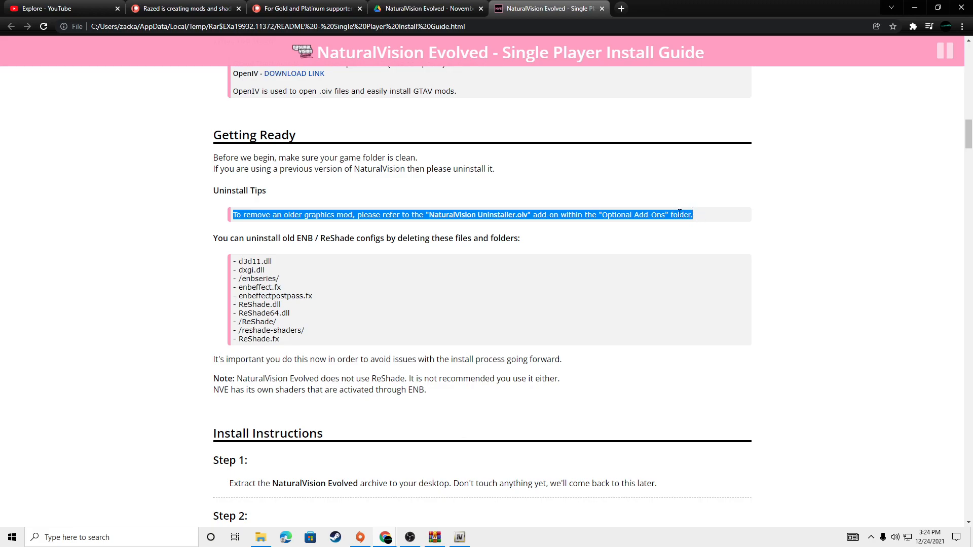
{"action": "left_click", "coordinate": [541, 234]}
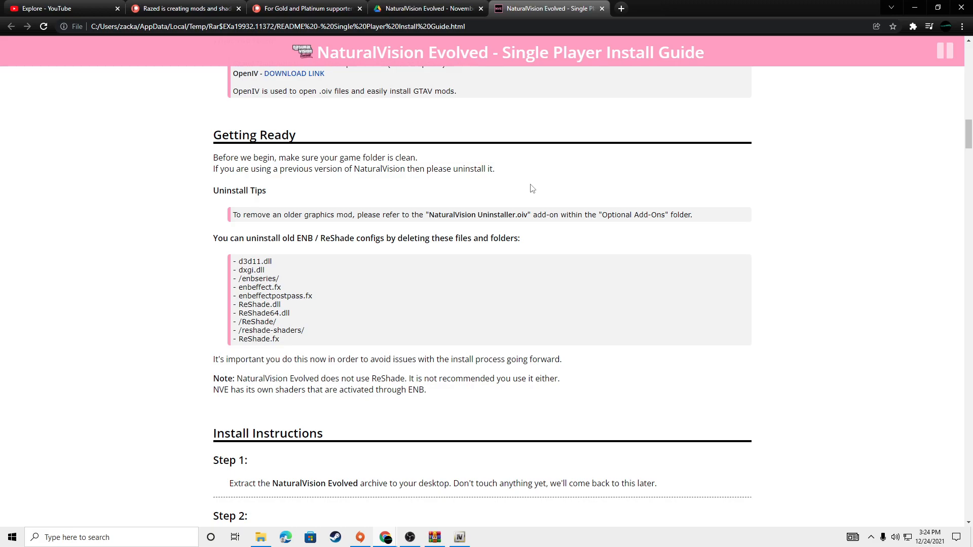
{"action": "left_click_drag", "start_coordinate": [429, 215], "coordinate": [535, 214]}
{"action": "left_click", "coordinate": [581, 187]}
{"action": "scroll", "coordinate": [317, 404], "scroll_direction": "down", "scroll_amount": 2}
{"action": "left_click", "coordinate": [915, 8]}
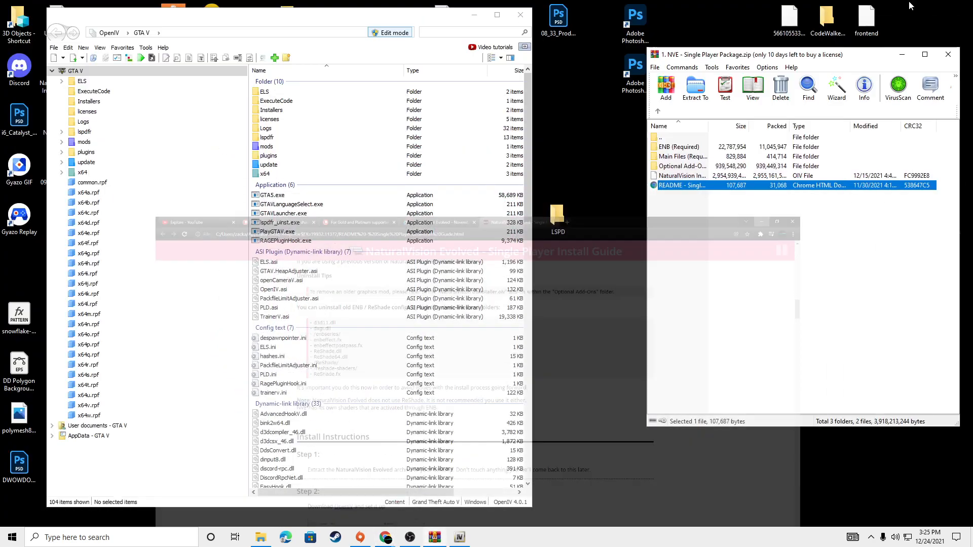
Step: Extract NaturalVision Installer.oiv from the archive to the desktop, replacing the existing file of the same name
{"action": "left_click_drag", "start_coordinate": [697, 178], "coordinate": [720, 182]}
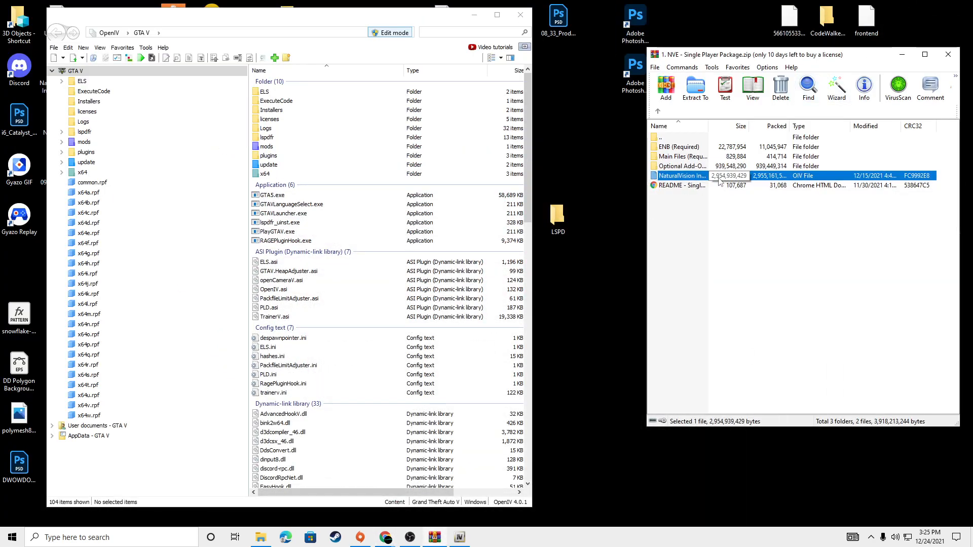
{"action": "left_click_drag", "start_coordinate": [412, 19], "coordinate": [391, 23]}
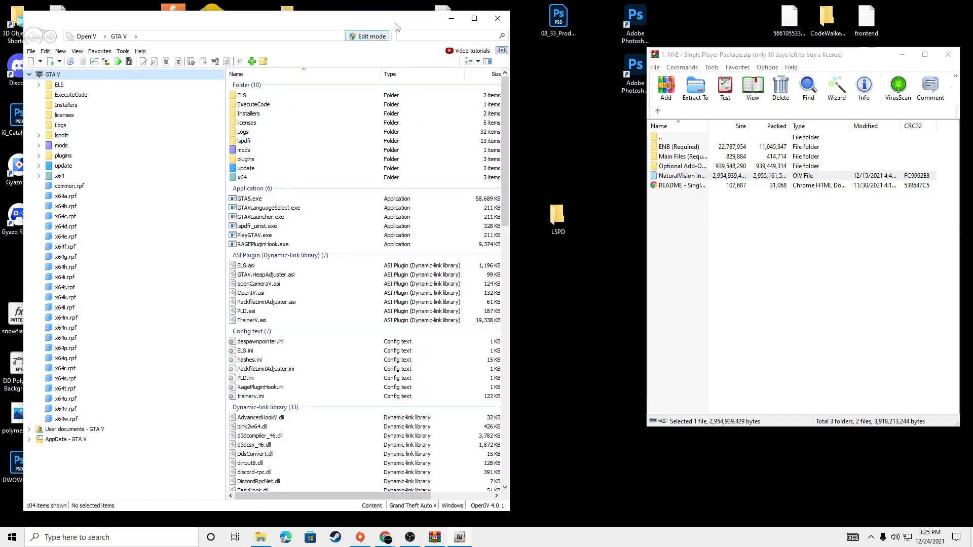
{"action": "left_click", "coordinate": [448, 20]}
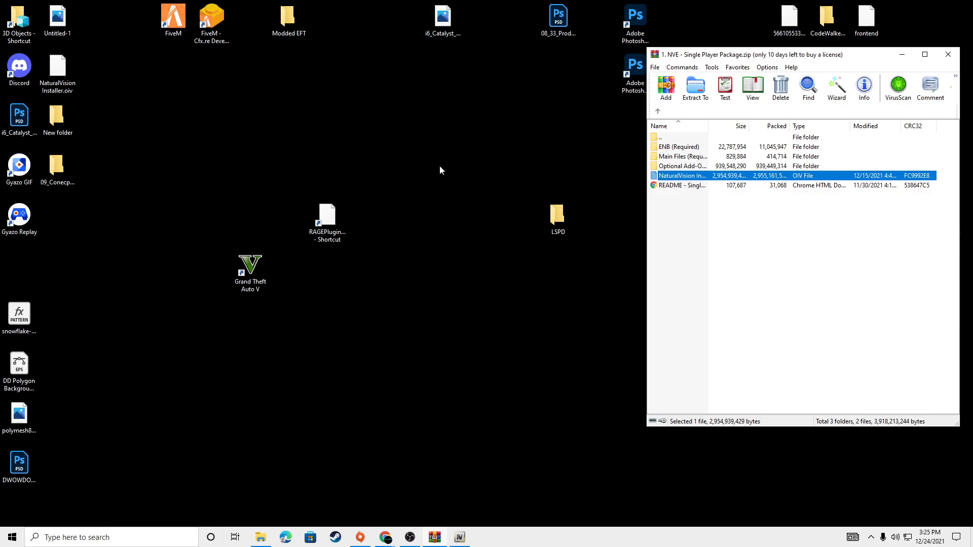
{"action": "left_click", "coordinate": [684, 177]}
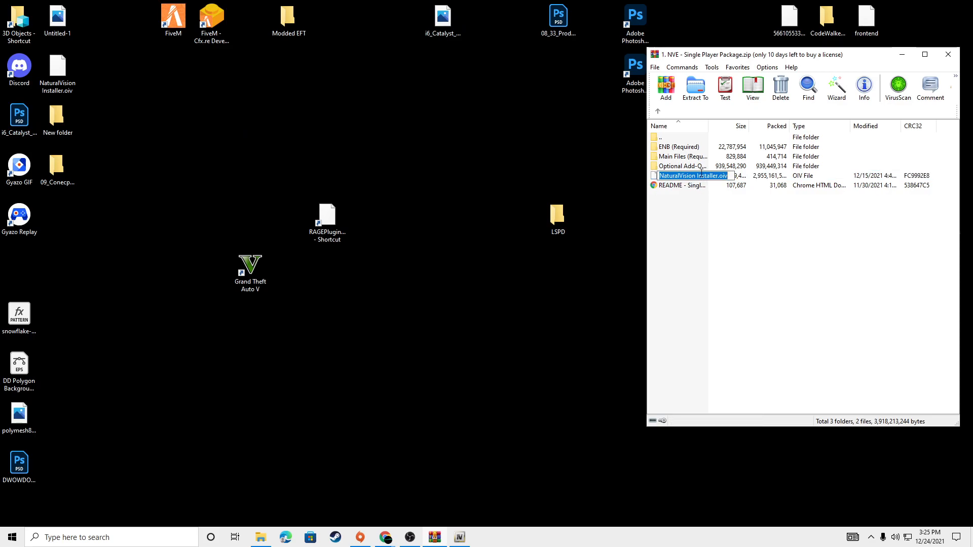
{"action": "left_click_drag", "start_coordinate": [771, 177], "coordinate": [584, 195]}
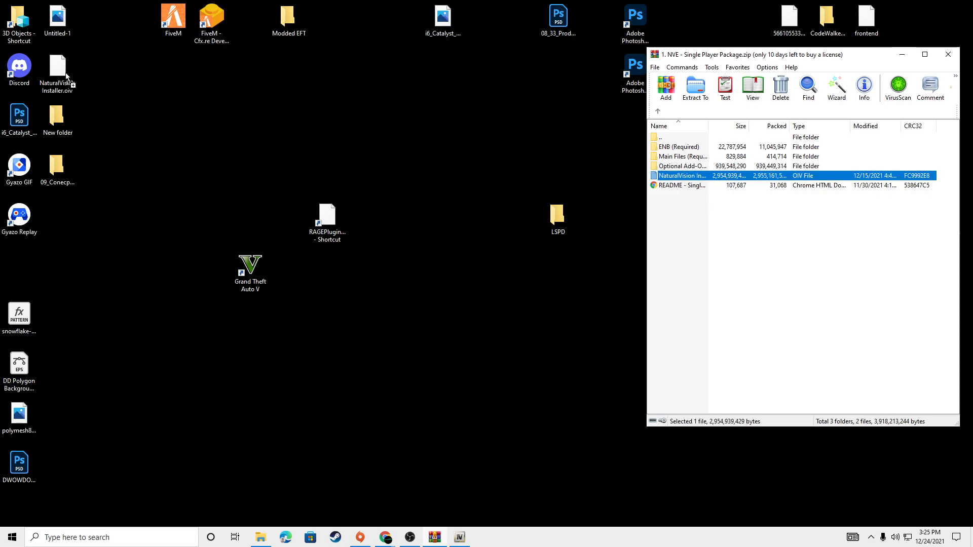
{"action": "left_click_drag", "start_coordinate": [357, 169], "coordinate": [361, 177]}
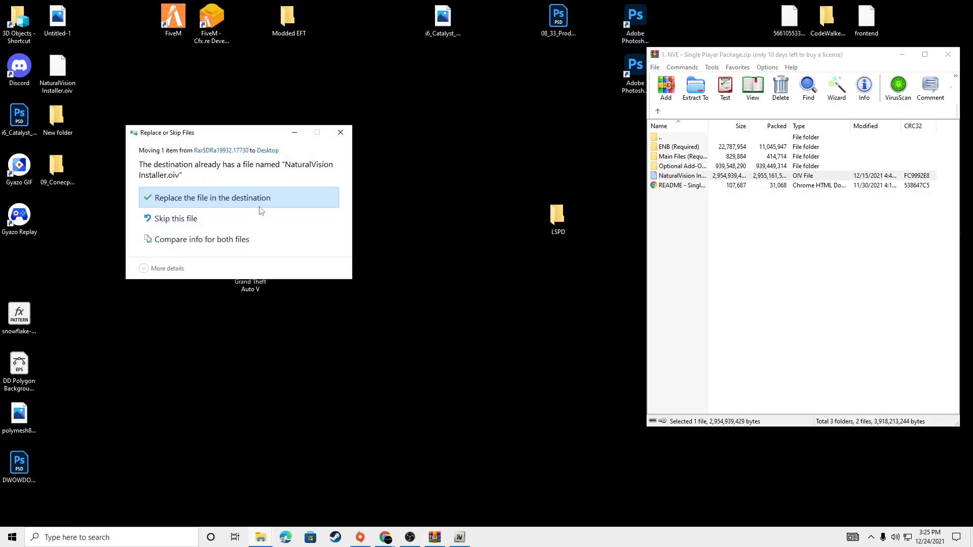
{"action": "left_click", "coordinate": [232, 209]}
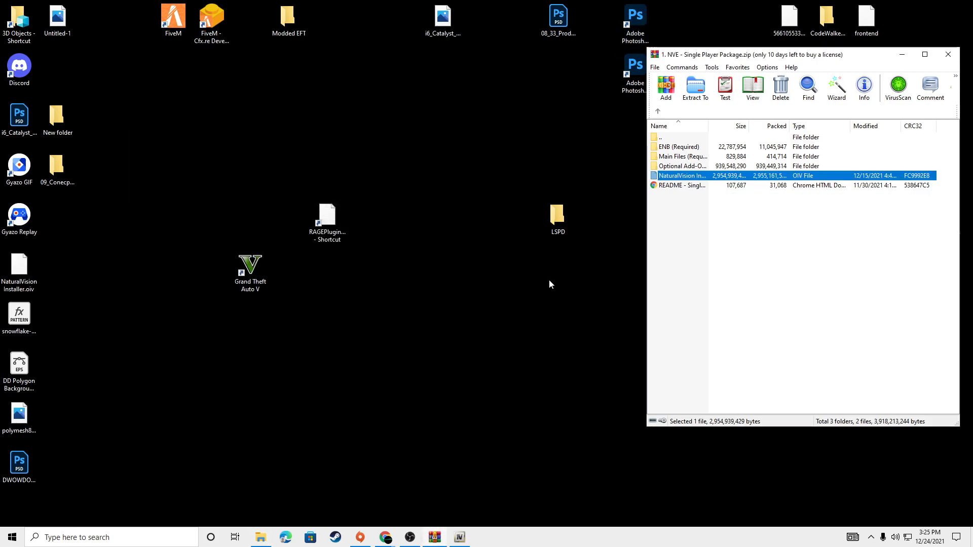
Step: Move the archive window toward the desktop's centre and place NaturalVision Installer.oiv on an empty spot beside it
{"action": "left_click_drag", "start_coordinate": [752, 59], "coordinate": [608, 84]}
{"action": "left_click_drag", "start_coordinate": [17, 268], "coordinate": [401, 369]}
{"action": "left_click", "coordinate": [566, 232]}
Step: Read Steps 2 and 3 of the install guide, examining the ASI Manager image and the package installation instructions
{"action": "mouse_move", "coordinate": [388, 541]}
{"action": "left_click", "coordinate": [405, 514]}
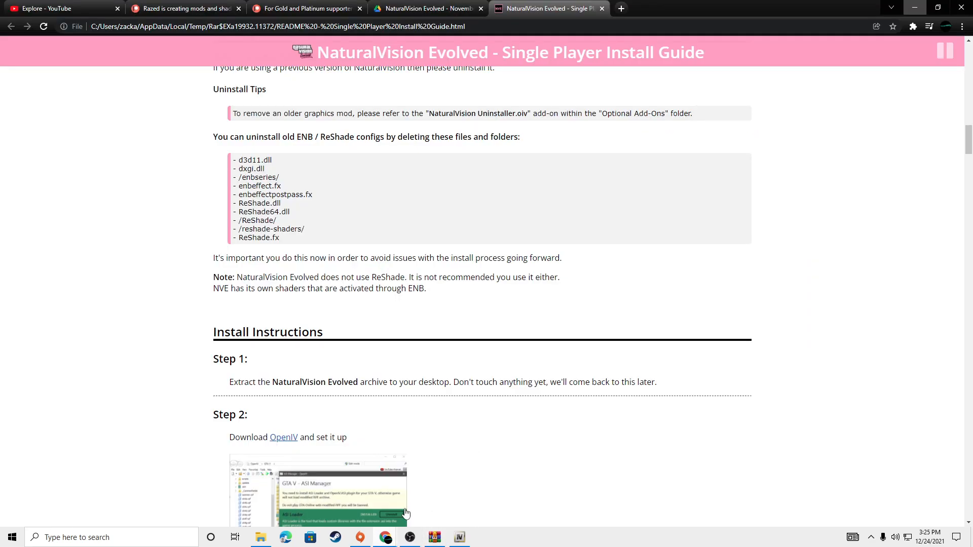
{"action": "scroll", "coordinate": [322, 226], "scroll_direction": "down", "scroll_amount": 4}
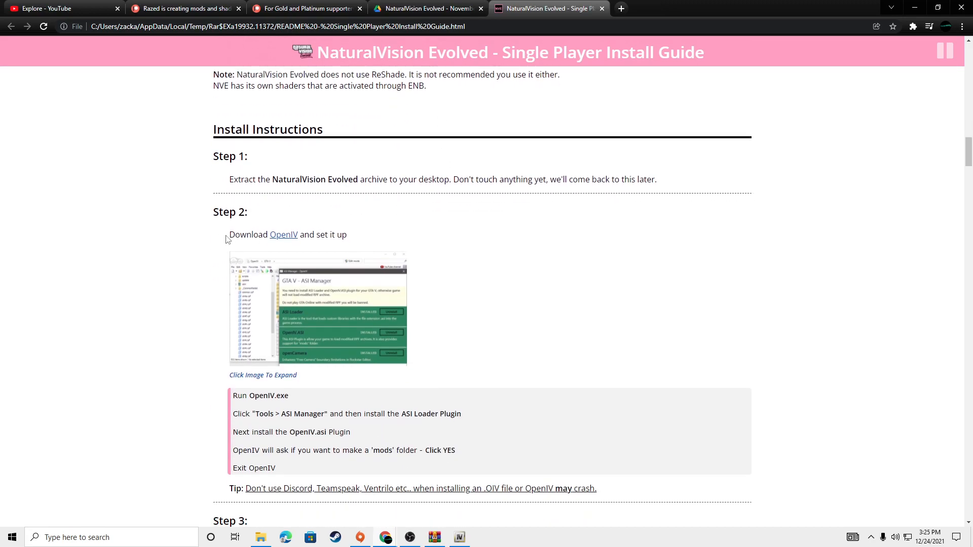
{"action": "left_click", "coordinate": [334, 317]}
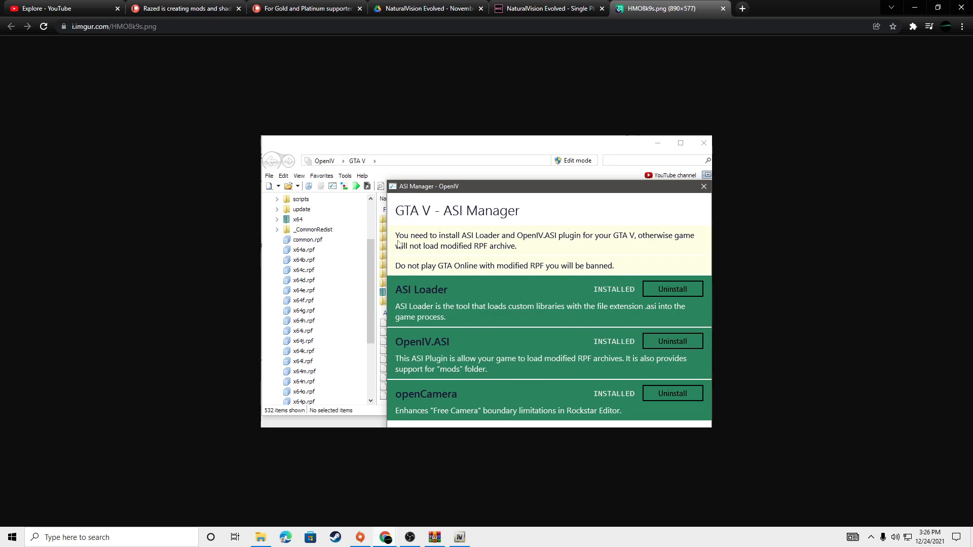
{"action": "left_click", "coordinate": [723, 8]}
{"action": "scroll", "coordinate": [365, 294], "scroll_direction": "down", "scroll_amount": 4}
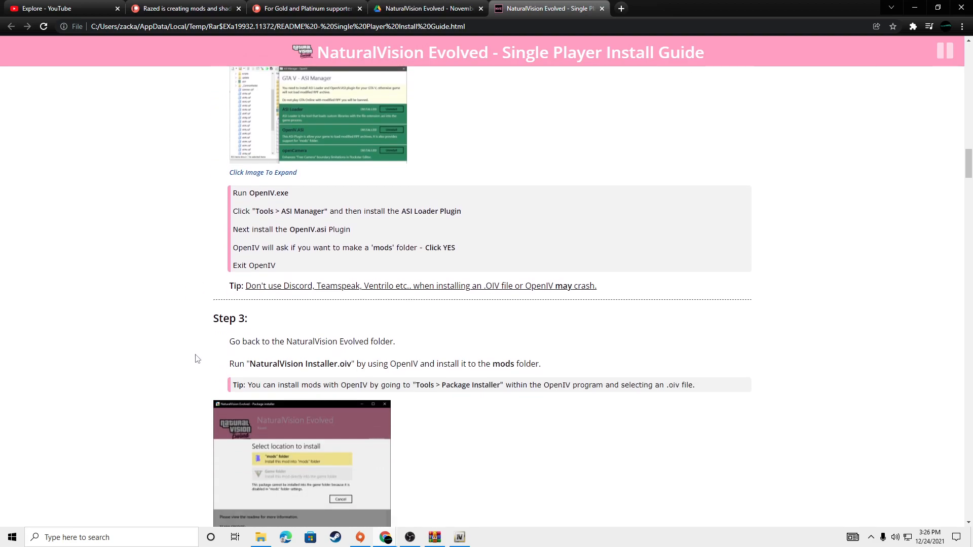
{"action": "scroll", "coordinate": [205, 354], "scroll_direction": "up", "scroll_amount": 1}
{"action": "scroll", "coordinate": [205, 354], "scroll_direction": "up", "scroll_amount": 1}
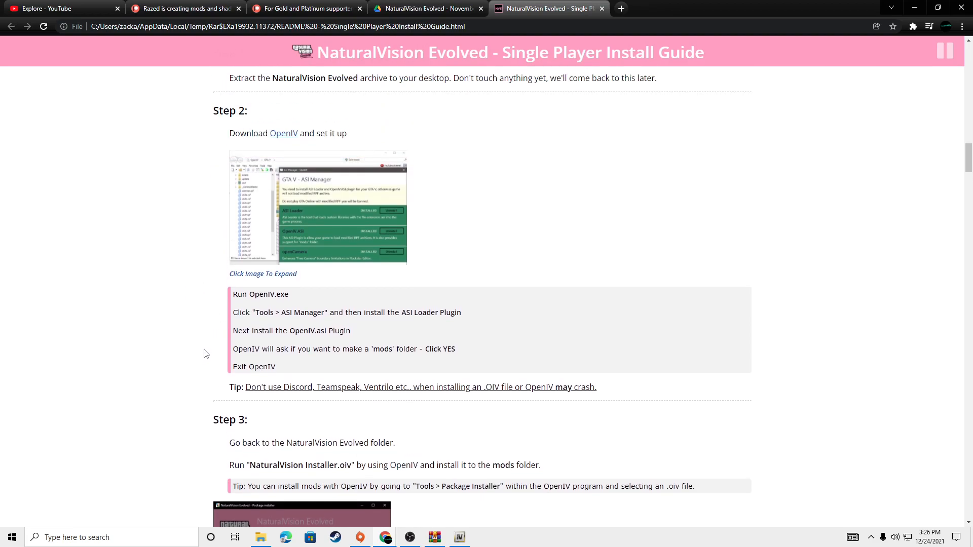
{"action": "scroll", "coordinate": [218, 357], "scroll_direction": "down", "scroll_amount": 2}
{"action": "left_click_drag", "start_coordinate": [227, 361], "coordinate": [330, 386]}
{"action": "left_click", "coordinate": [790, 40]}
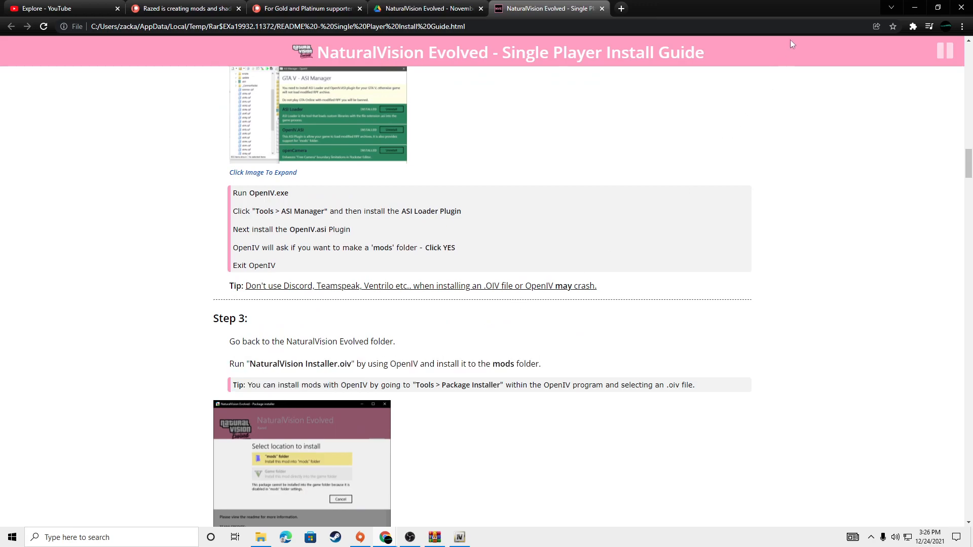
{"action": "left_click", "coordinate": [915, 7]}
Step: Switch to OpenIV and load NaturalVision Installer.oiv from the desktop into the Package Installer
{"action": "left_click", "coordinate": [460, 537]}
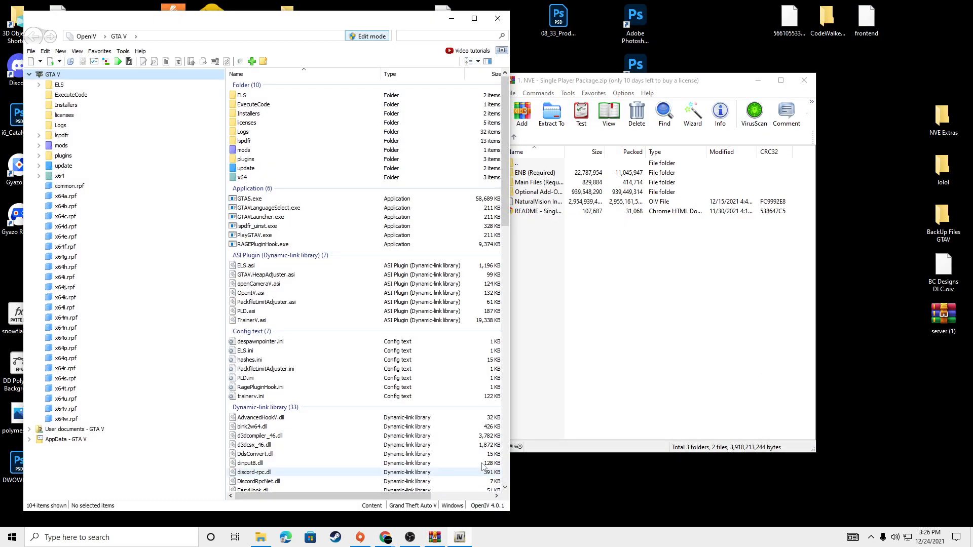
{"action": "left_click_drag", "start_coordinate": [327, 21], "coordinate": [482, 28]}
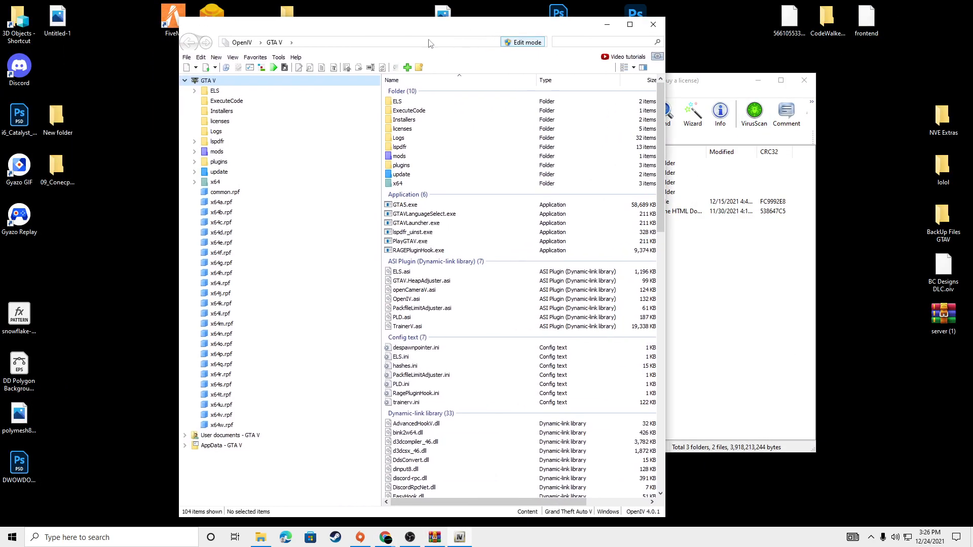
{"action": "left_click", "coordinate": [279, 58]}
{"action": "left_click", "coordinate": [275, 128]}
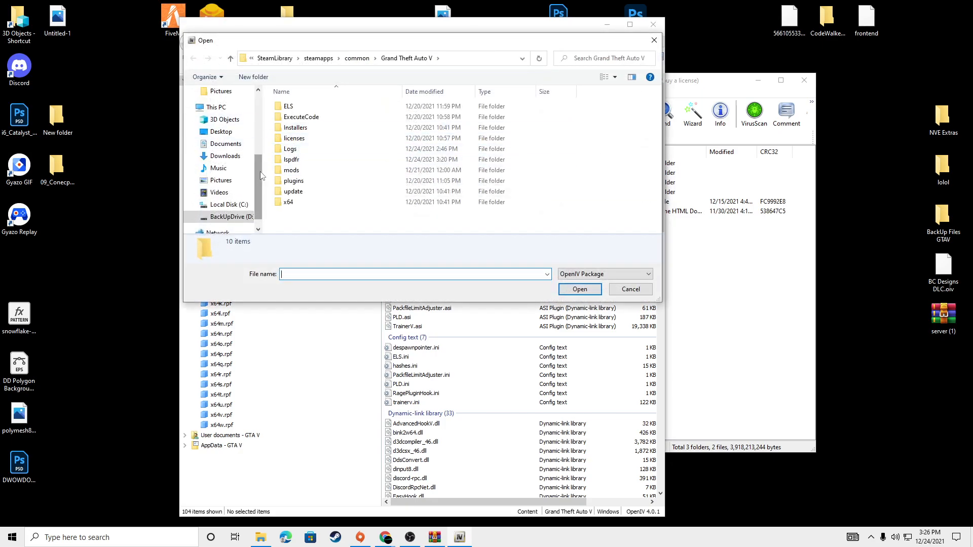
{"action": "left_click_drag", "start_coordinate": [260, 172], "coordinate": [264, 104]}
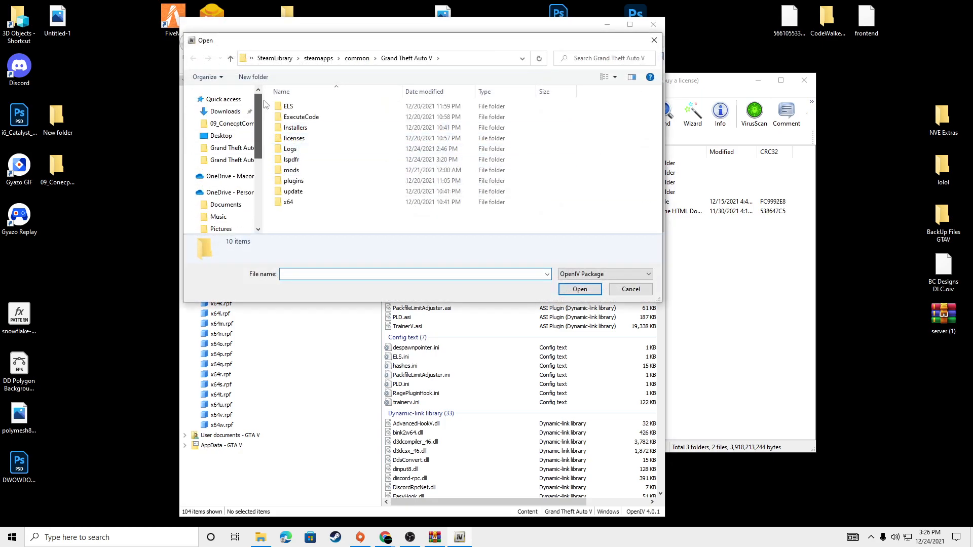
{"action": "left_click", "coordinate": [228, 137]}
{"action": "left_click_drag", "start_coordinate": [660, 122], "coordinate": [652, 195]}
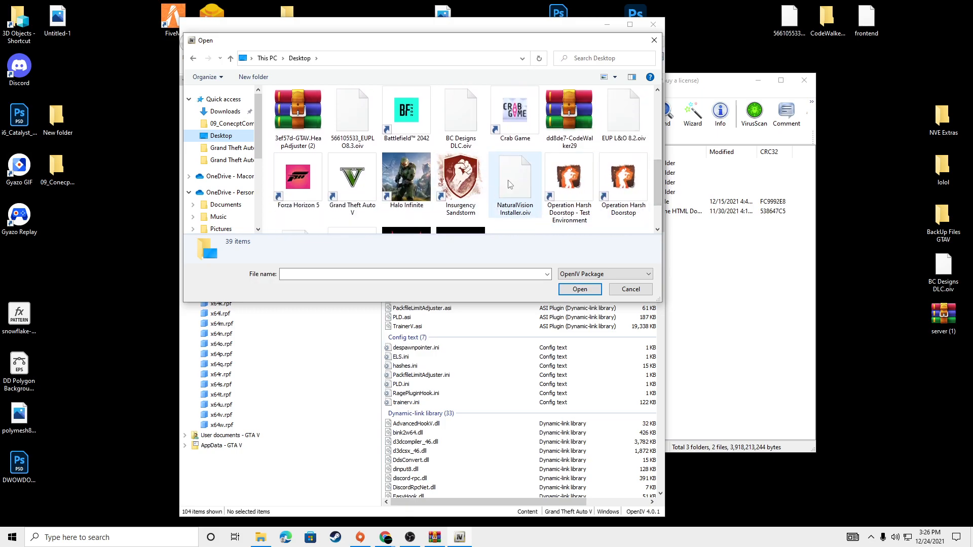
{"action": "left_click", "coordinate": [515, 194]}
{"action": "left_click", "coordinate": [579, 290]}
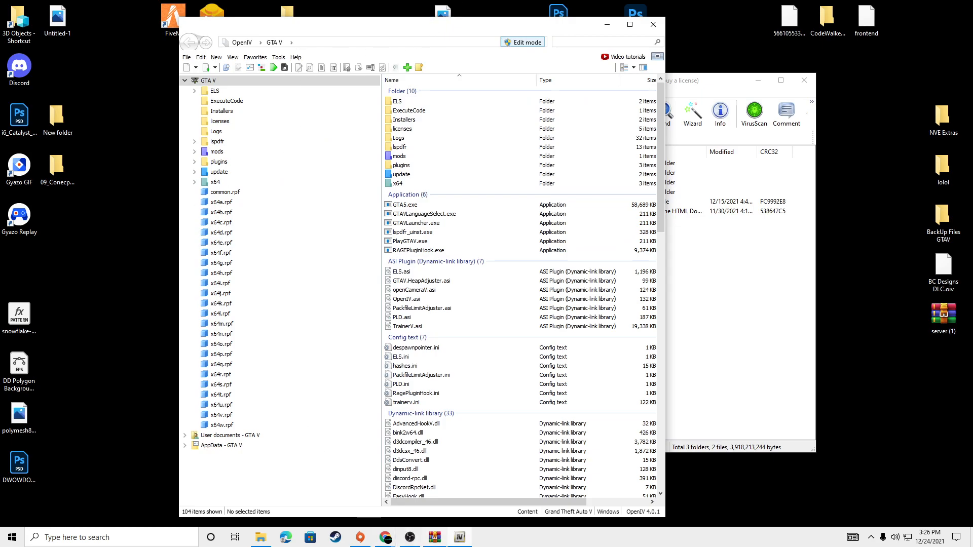
Step: Install the NaturalVision Evolved package into the "mods" folder and move the installer window higher on the desktop
{"action": "mouse_move", "coordinate": [465, 540]}
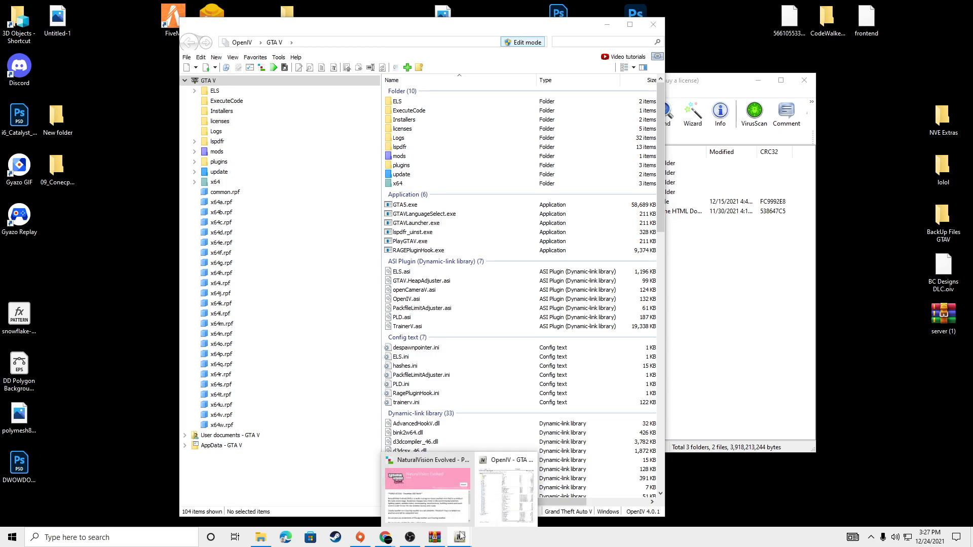
{"action": "left_click", "coordinate": [432, 497]}
{"action": "left_click_drag", "start_coordinate": [358, 148], "coordinate": [433, 86]}
{"action": "left_click", "coordinate": [644, 171]}
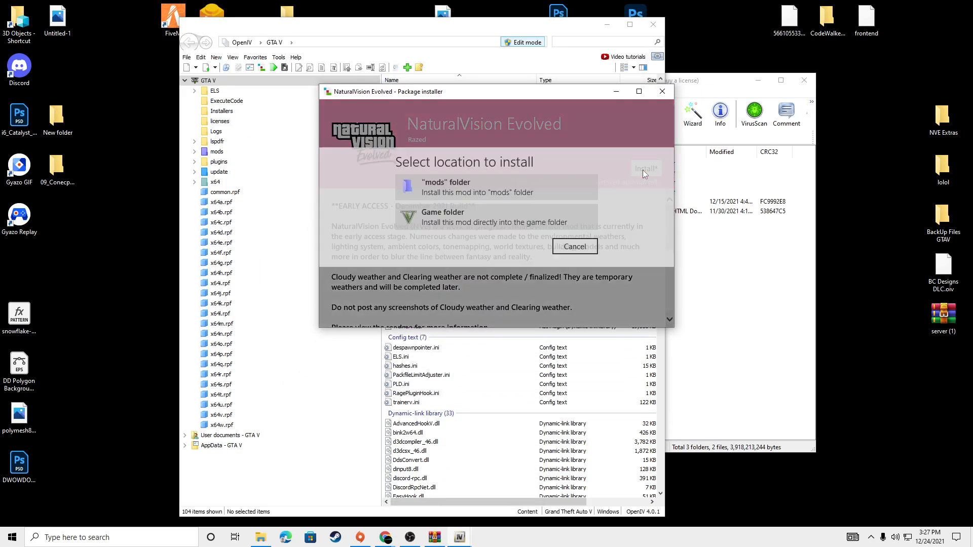
{"action": "left_click", "coordinate": [504, 199]}
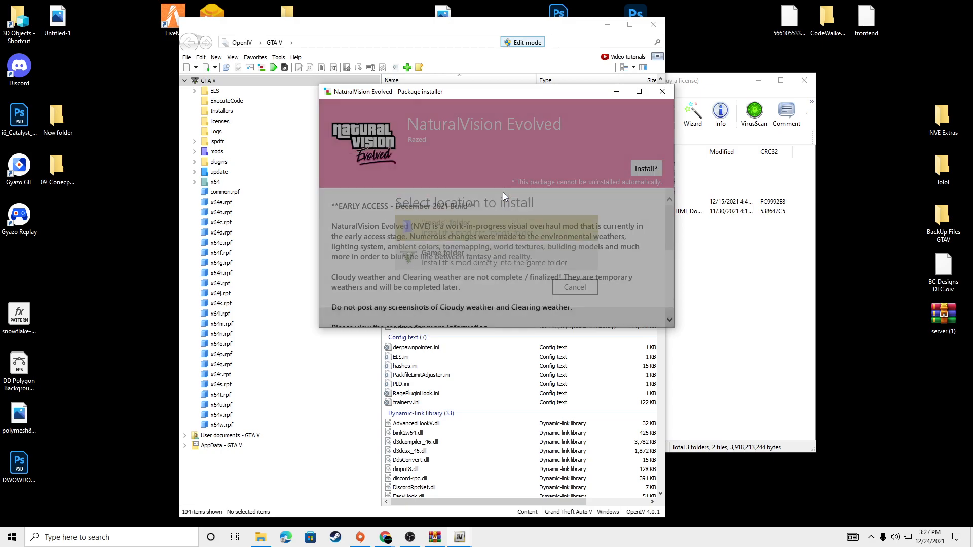
{"action": "left_click", "coordinate": [469, 250]}
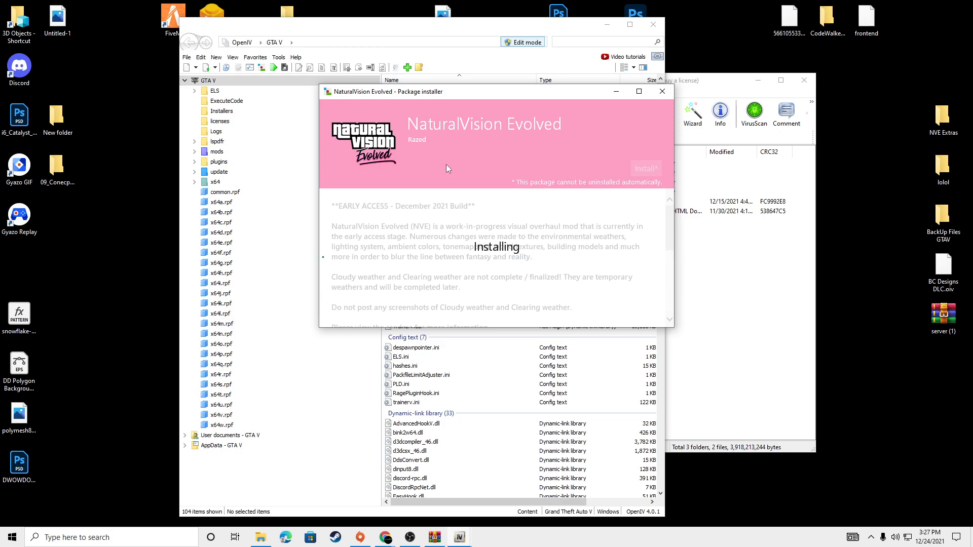
{"action": "left_click_drag", "start_coordinate": [451, 95], "coordinate": [437, 32]}
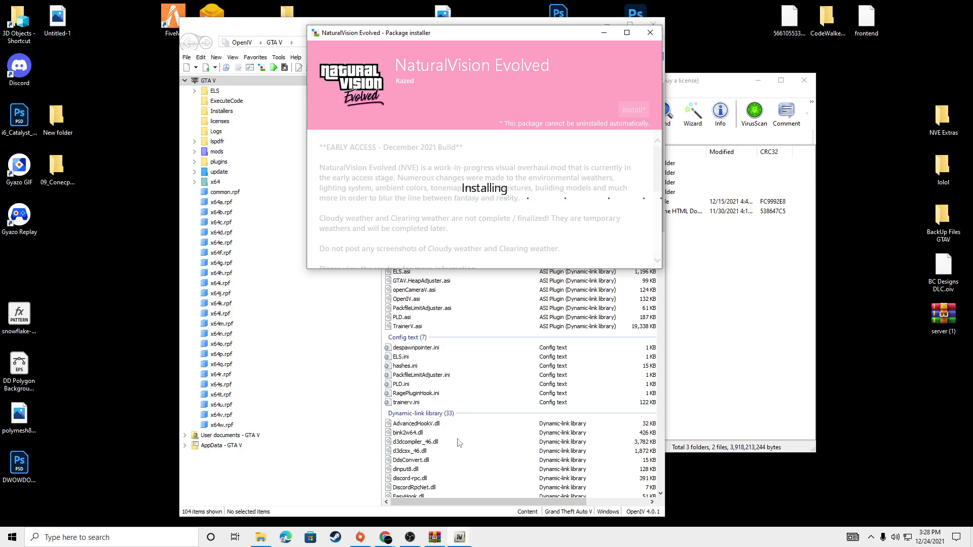
Step: Wait for the NaturalVision Evolved installation to finish, close the package installer and bring the archive window forward
{"action": "mouse_move", "coordinate": [460, 539]}
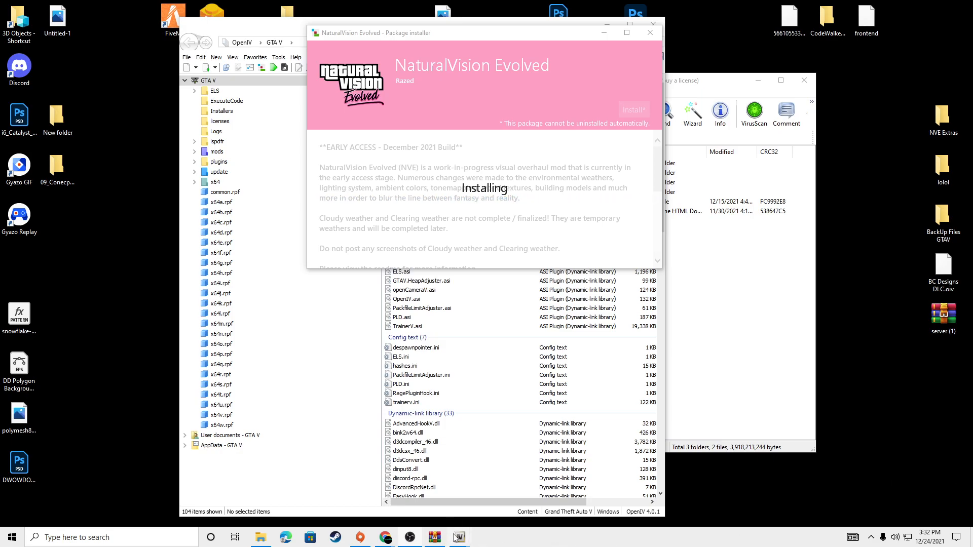
{"action": "mouse_move", "coordinate": [456, 541]}
{"action": "mouse_move", "coordinate": [444, 524]}
{"action": "scroll", "coordinate": [607, 489], "scroll_direction": "down", "scroll_amount": 8}
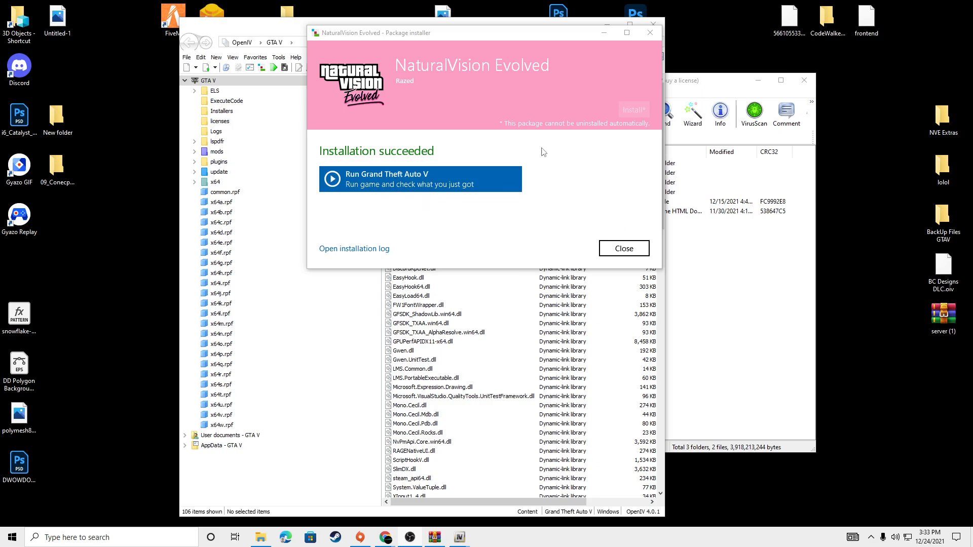
{"action": "left_click_drag", "start_coordinate": [479, 38], "coordinate": [481, 48]}
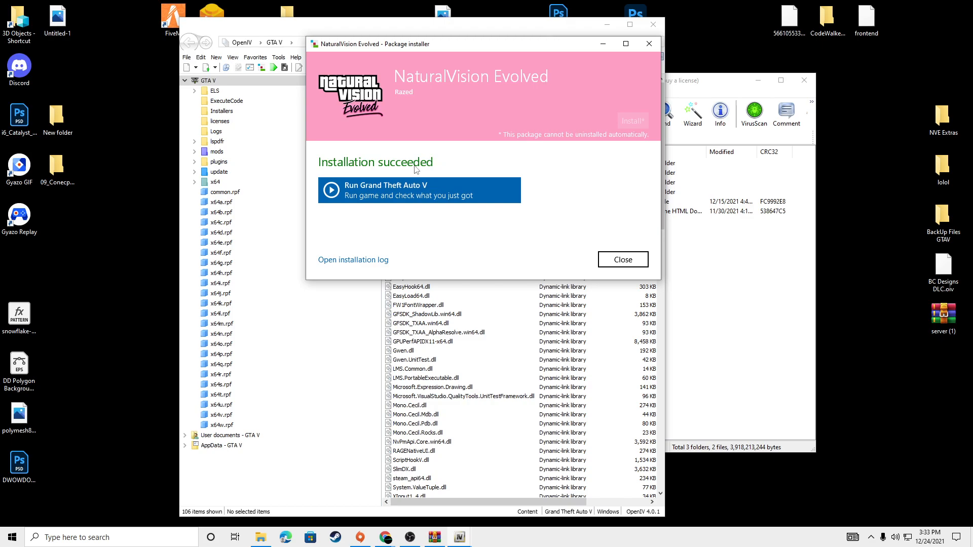
{"action": "left_click", "coordinate": [623, 260]}
{"action": "left_click", "coordinate": [736, 287]}
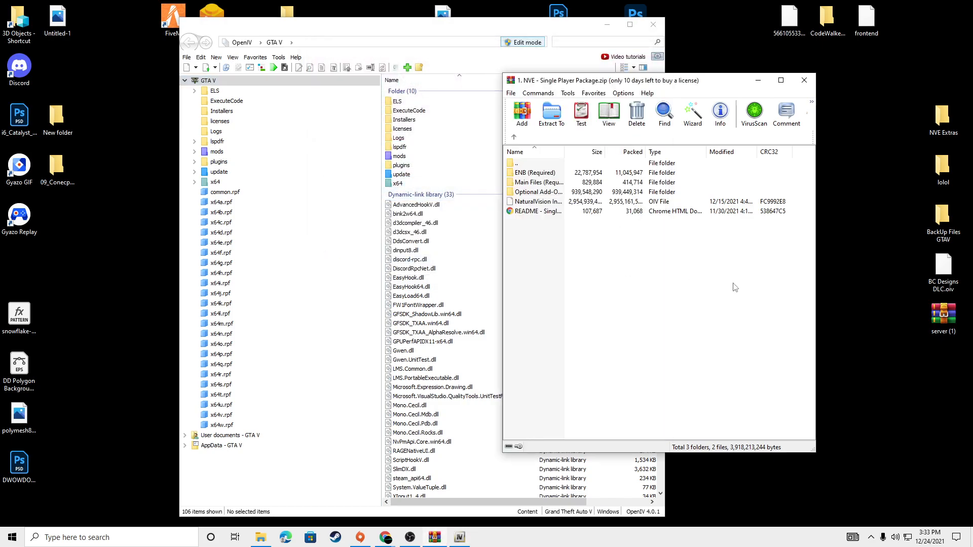
Step: Read Step 4 of the install guide about the "ENB (Required)" folder and where its preset files belong
{"action": "mouse_move", "coordinate": [386, 537]}
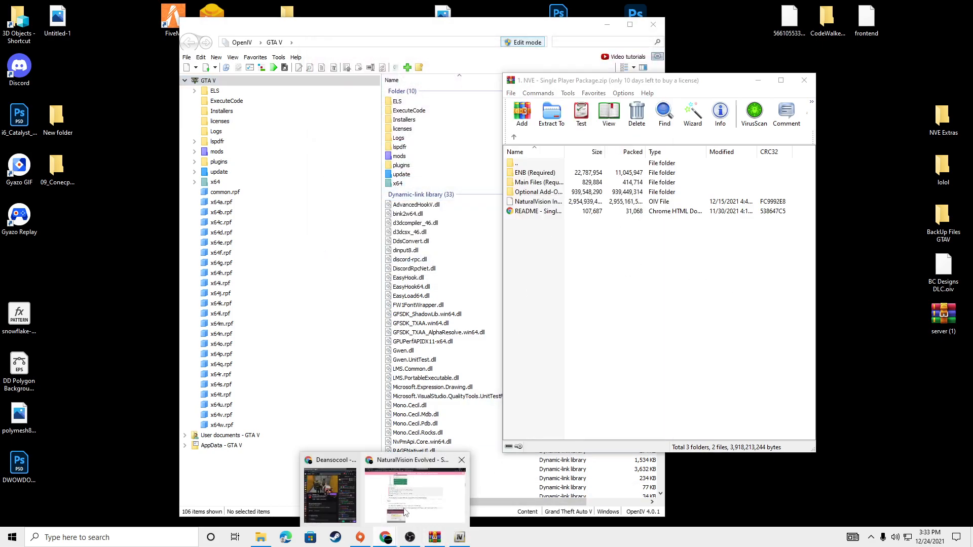
{"action": "left_click", "coordinate": [404, 512]}
{"action": "scroll", "coordinate": [398, 358], "scroll_direction": "down", "scroll_amount": 7}
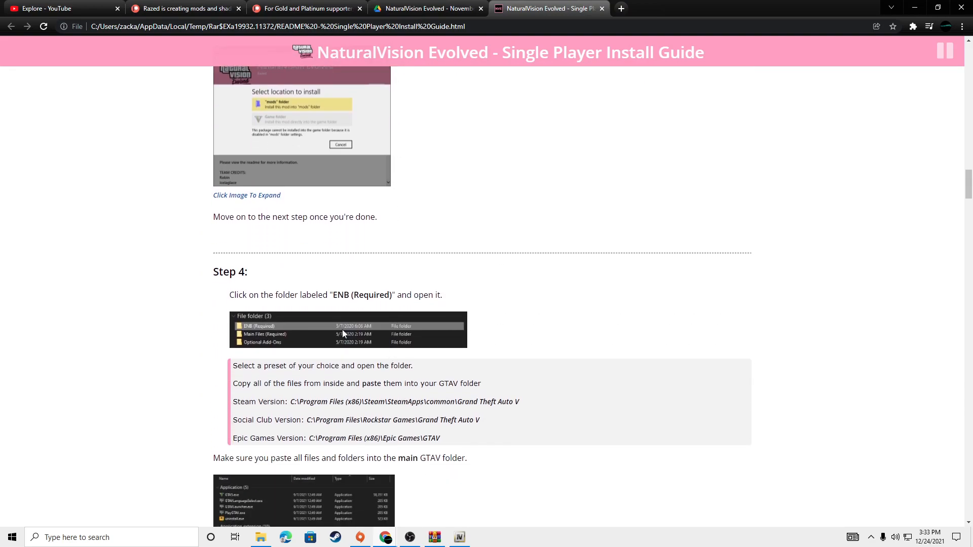
{"action": "left_click_drag", "start_coordinate": [315, 299], "coordinate": [390, 297]}
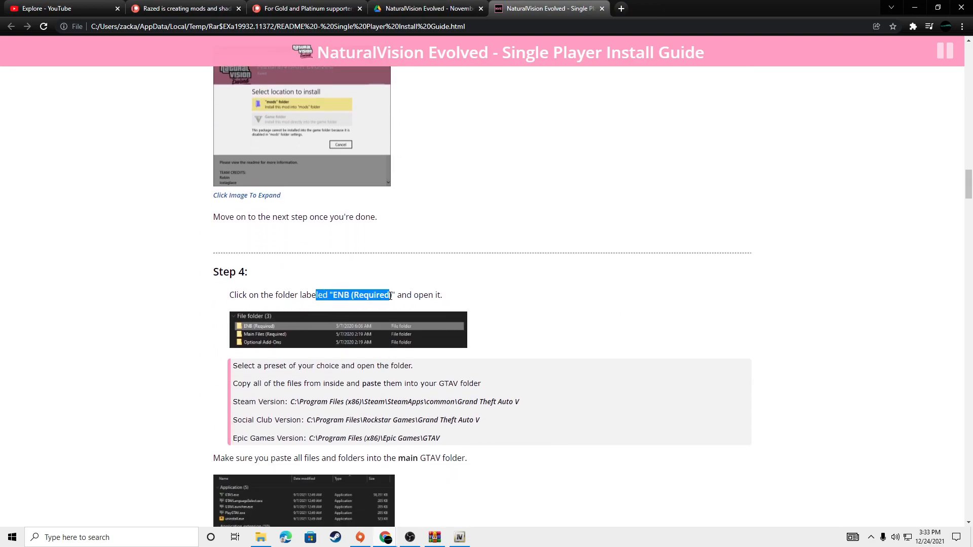
{"action": "left_click", "coordinate": [915, 8]}
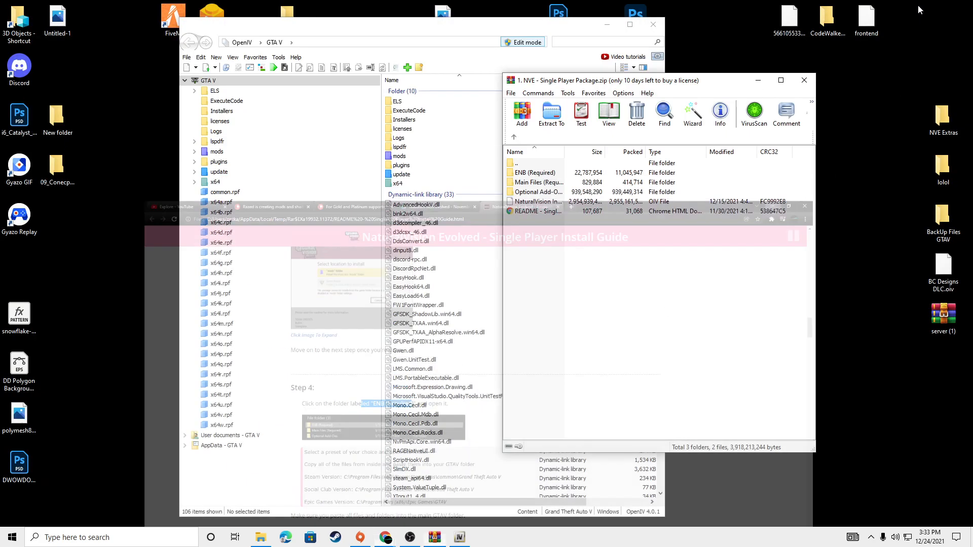
Step: Minimize OpenIV and show the Grand Theft Auto V game folder in File Explorer beside the archive window
{"action": "left_click_drag", "start_coordinate": [594, 26], "coordinate": [533, 25]}
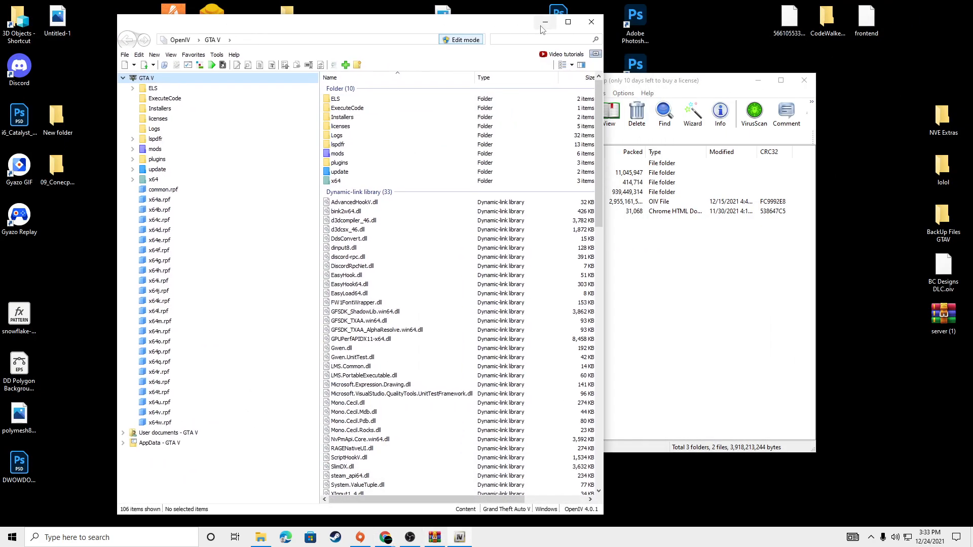
{"action": "left_click", "coordinate": [542, 25]}
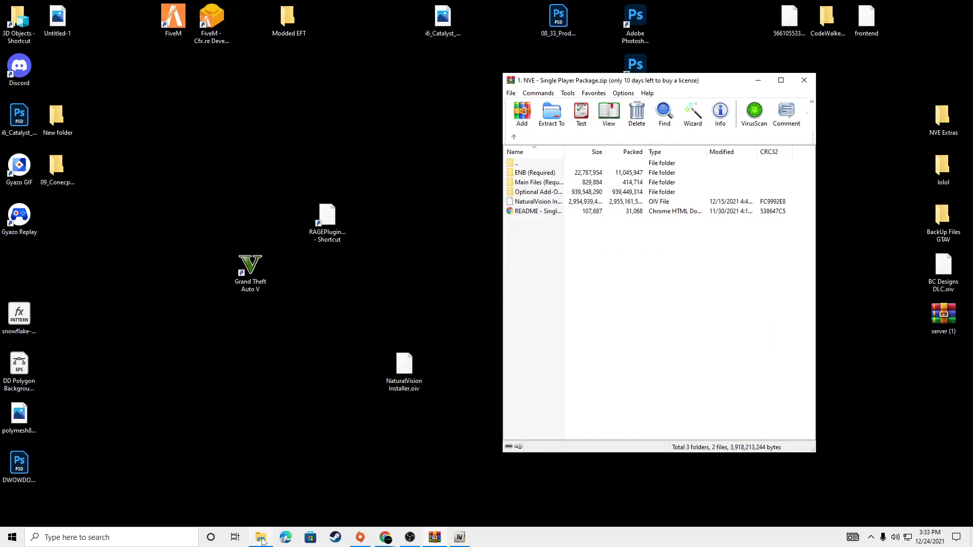
{"action": "left_click", "coordinate": [267, 529]}
{"action": "left_click", "coordinate": [76, 221]}
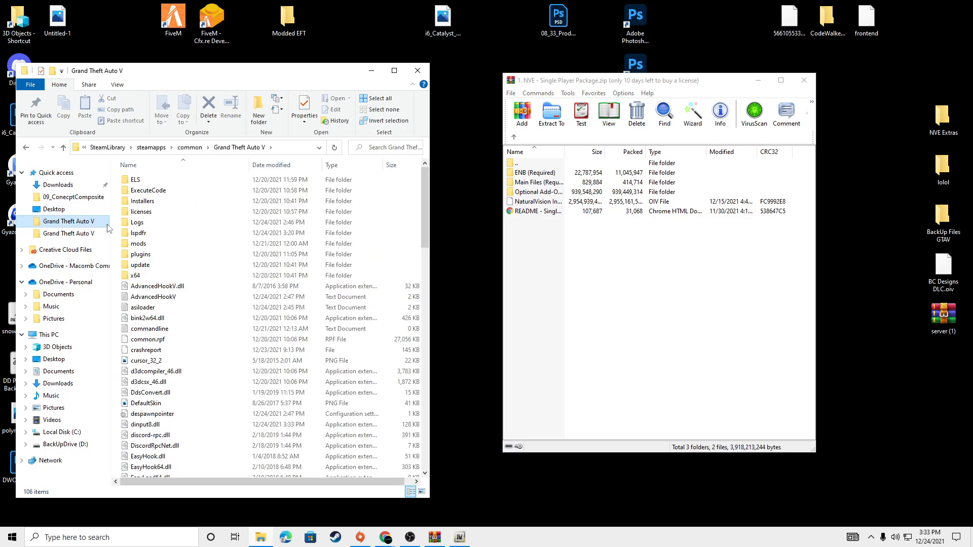
{"action": "left_click_drag", "start_coordinate": [318, 80], "coordinate": [367, 55]}
Step: Copy all files of the (2) Medium Settings Preset from the archive's ENB (Required) folder into the main Grand Theft Auto V folder
{"action": "left_click", "coordinate": [551, 174]}
{"action": "double_click", "coordinate": [551, 174]}
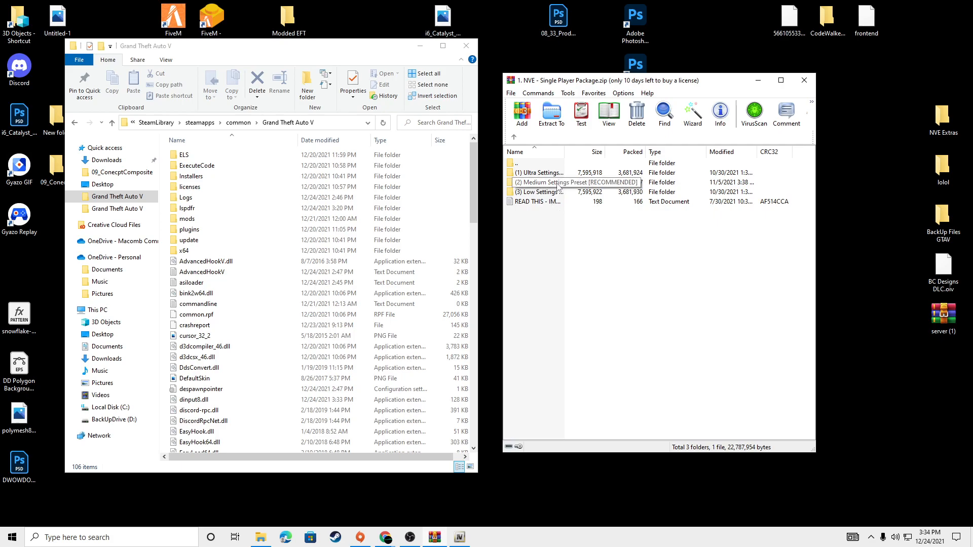
{"action": "double_click", "coordinate": [547, 184]}
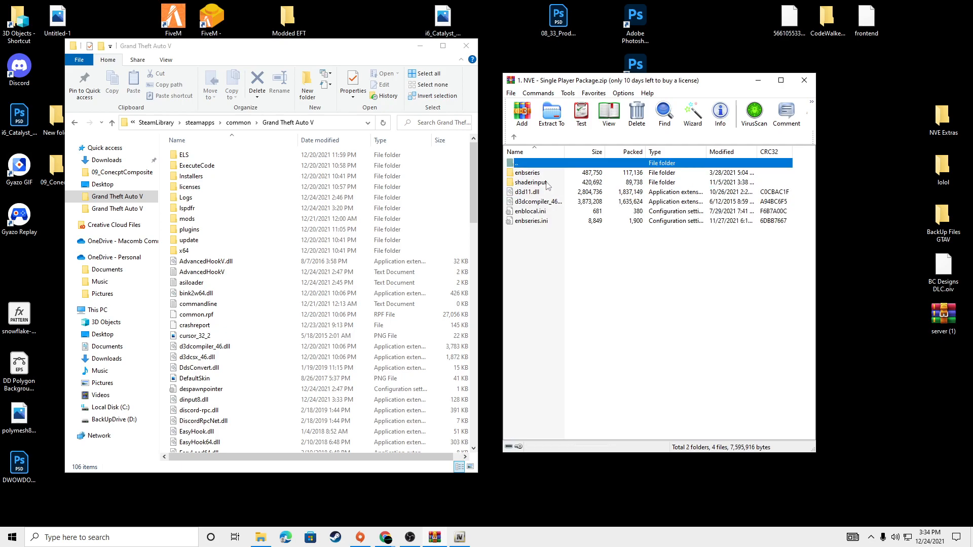
{"action": "left_click_drag", "start_coordinate": [545, 245], "coordinate": [170, 200]}
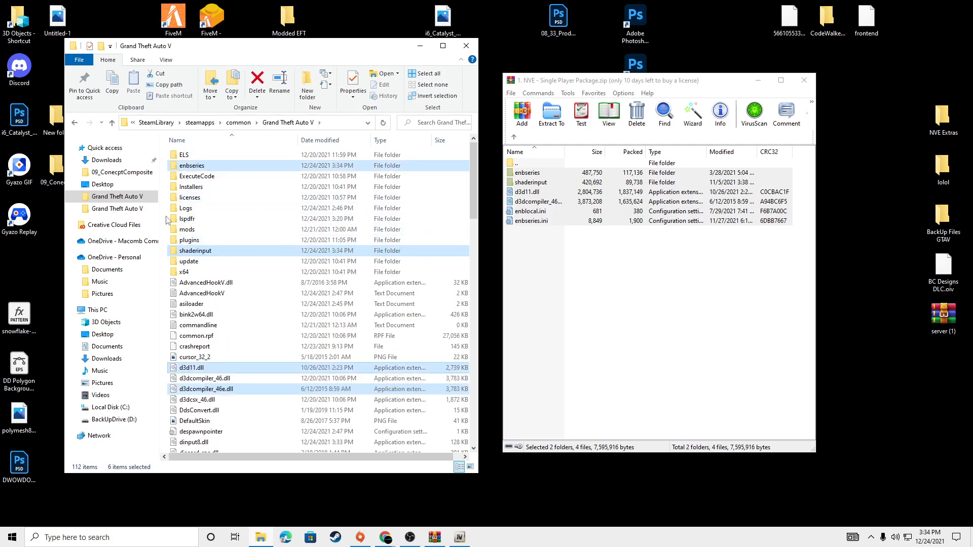
{"action": "left_click", "coordinate": [575, 256]}
{"action": "double_click", "coordinate": [530, 164]}
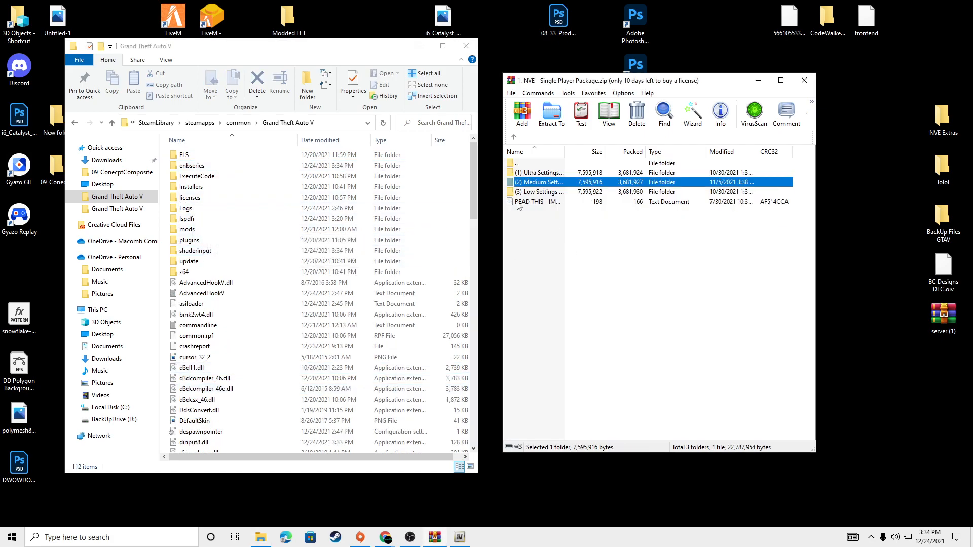
Step: Read Step 5 of the install guide about copying the "Main Files (Required)" contents into the game folder
{"action": "left_click", "coordinate": [391, 540]}
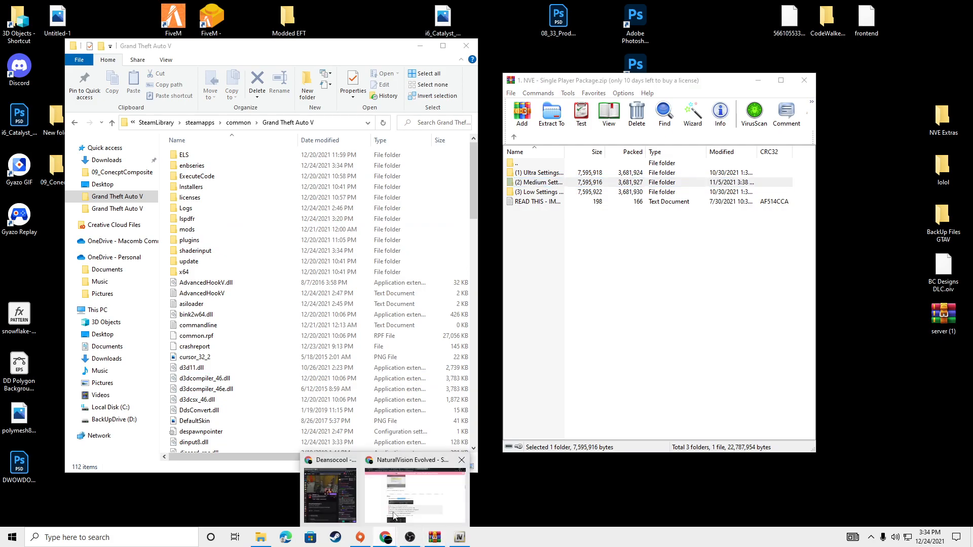
{"action": "left_click", "coordinate": [400, 491]}
{"action": "scroll", "coordinate": [377, 415], "scroll_direction": "down", "scroll_amount": 6}
{"action": "scroll", "coordinate": [273, 272], "scroll_direction": "up", "scroll_amount": 7}
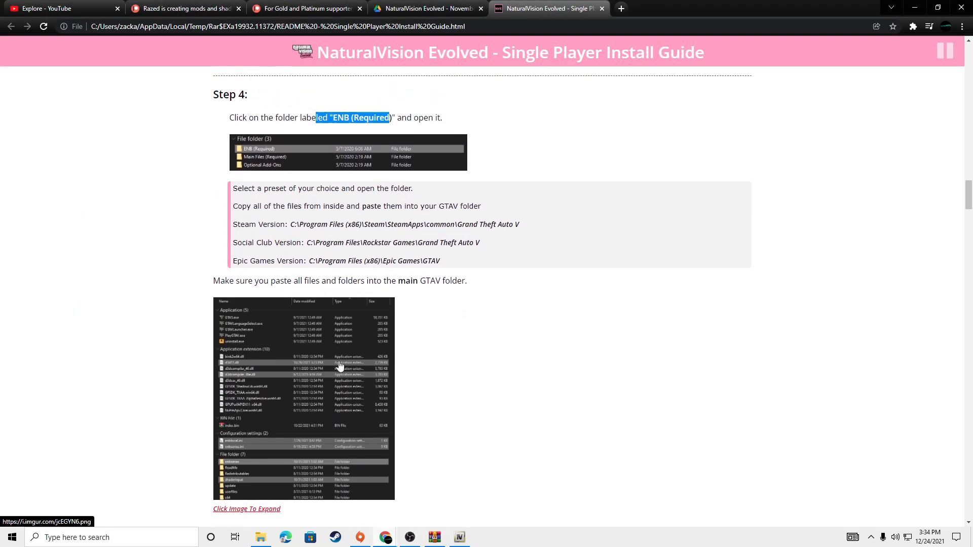
{"action": "scroll", "coordinate": [272, 275], "scroll_direction": "down", "scroll_amount": 8}
{"action": "left_click_drag", "start_coordinate": [260, 296], "coordinate": [369, 301]}
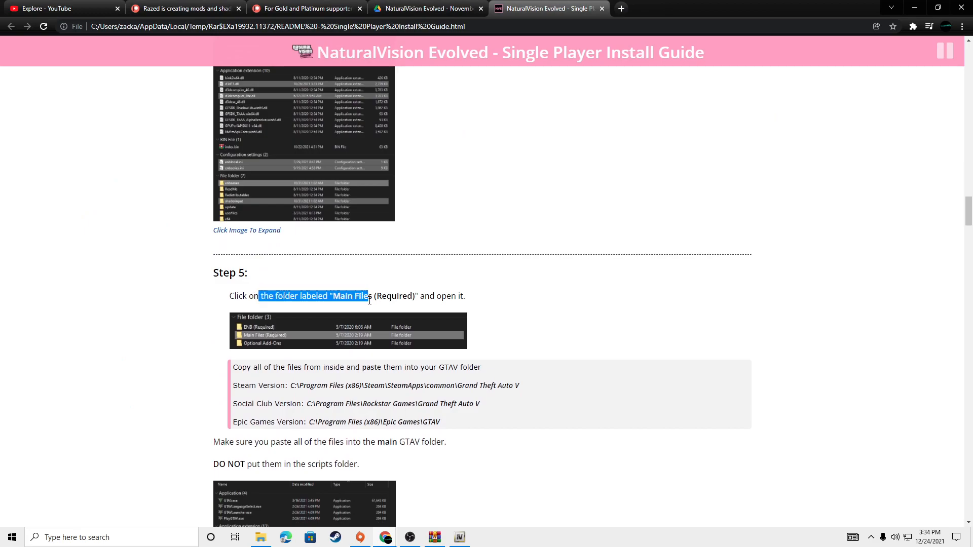
Step: Switch to the archive and copy all files of its Main Files (Required) folder into the main Grand Theft Auto V folder
{"action": "left_click", "coordinate": [435, 538]}
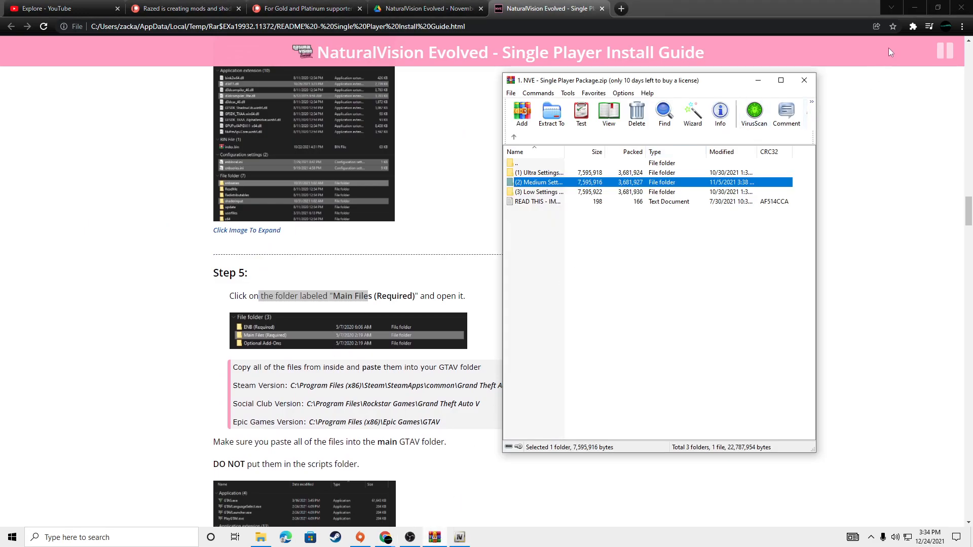
{"action": "left_click", "coordinate": [921, 6]}
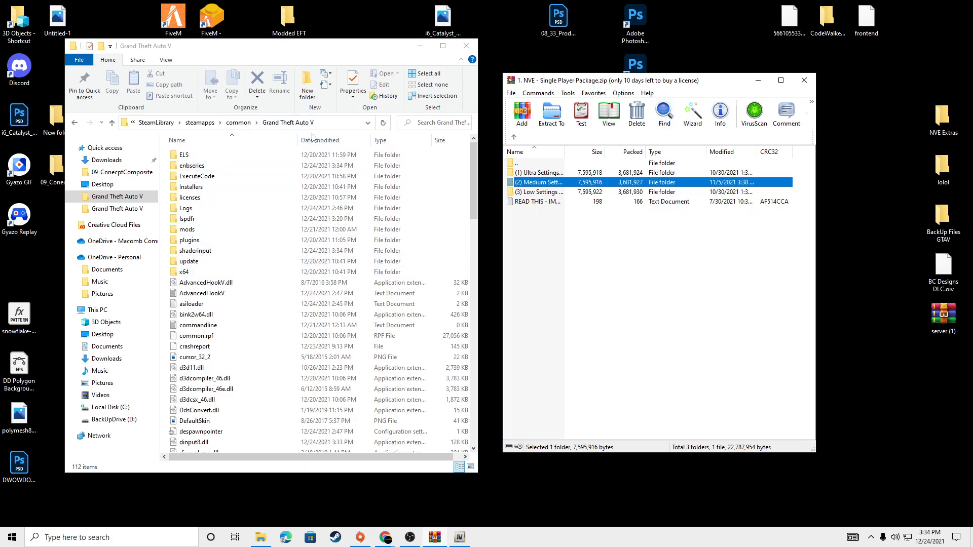
{"action": "double_click", "coordinate": [533, 164]}
{"action": "left_click", "coordinate": [551, 182]}
{"action": "double_click", "coordinate": [550, 184]}
{"action": "left_click_drag", "start_coordinate": [568, 278], "coordinate": [553, 174]}
{"action": "left_click_drag", "start_coordinate": [630, 193], "coordinate": [167, 229]}
{"action": "left_click", "coordinate": [467, 187]}
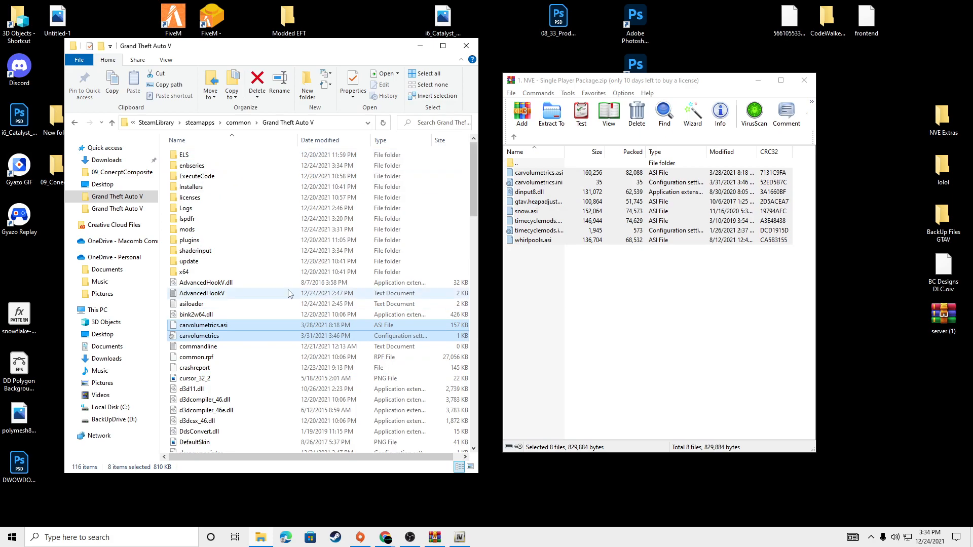
{"action": "left_click", "coordinate": [168, 304]}
{"action": "left_click", "coordinate": [548, 300]}
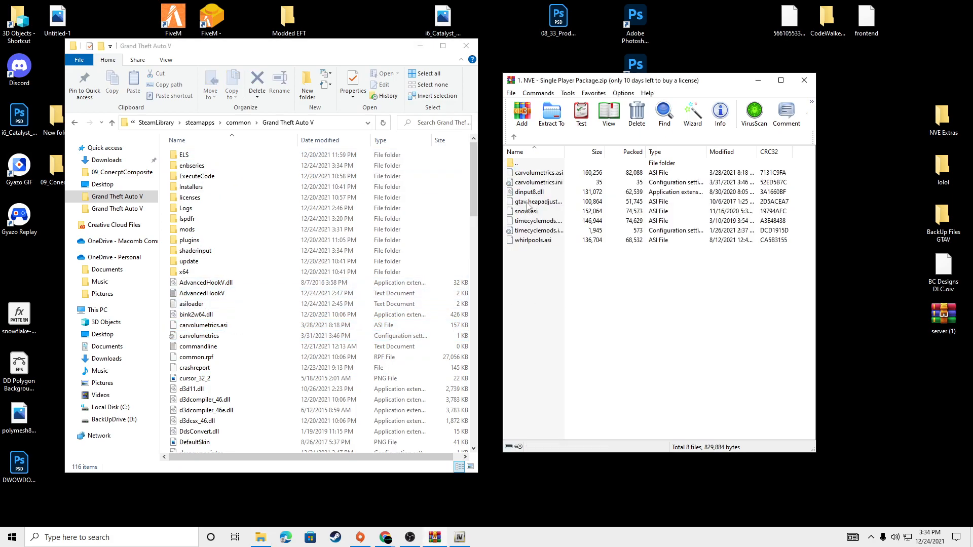
Step: Browse the archive's Optional Add-Ons folder and extract the INSTALL package of 4. Parallax Roads Overhaul to the desktop
{"action": "double_click", "coordinate": [535, 167]}
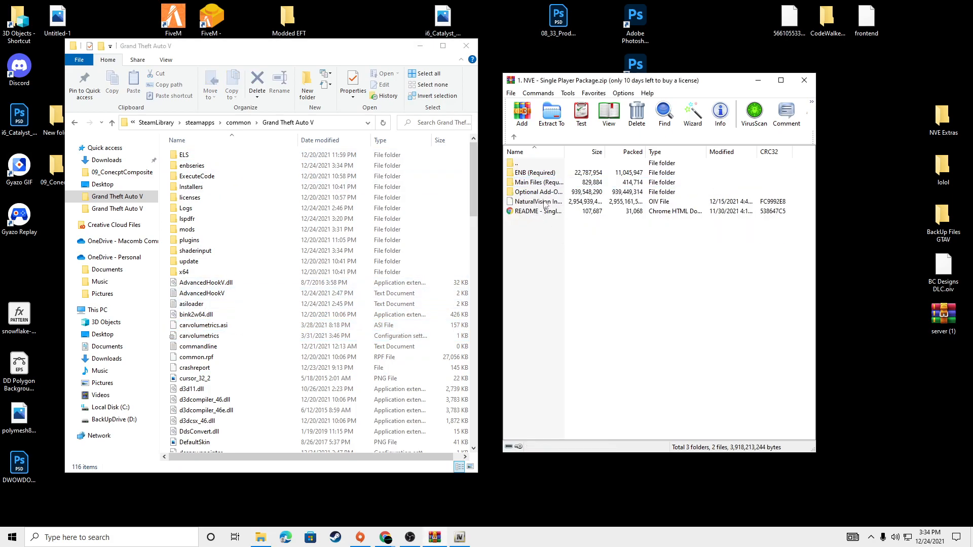
{"action": "double_click", "coordinate": [544, 195]}
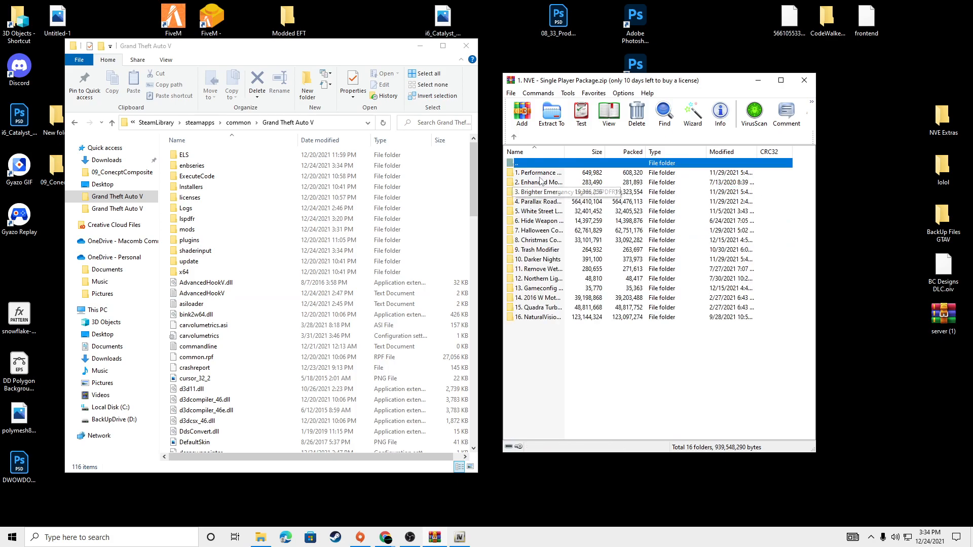
{"action": "left_click", "coordinate": [540, 181]}
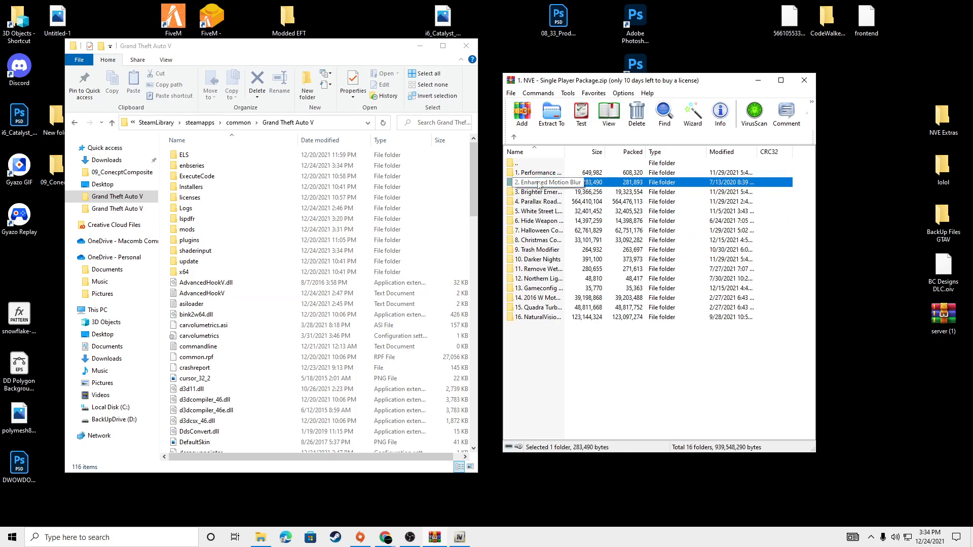
{"action": "left_click", "coordinate": [533, 173]}
{"action": "left_click", "coordinate": [535, 193]}
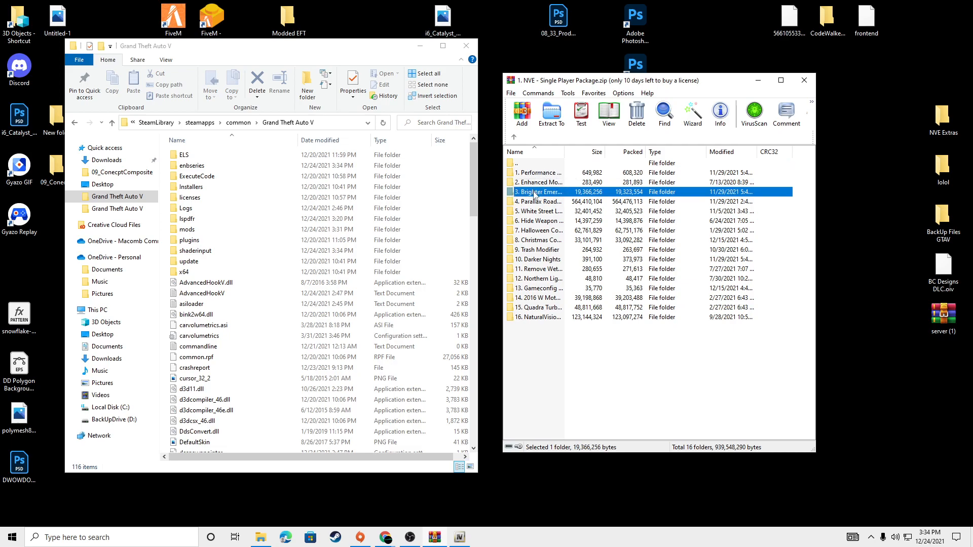
{"action": "left_click", "coordinate": [534, 202]}
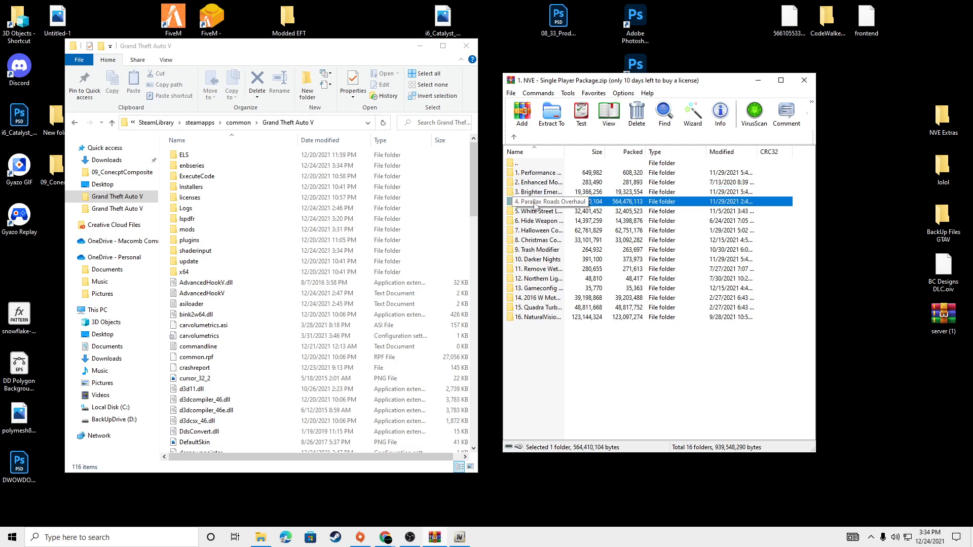
{"action": "double_click", "coordinate": [535, 204]}
{"action": "left_click_drag", "start_coordinate": [541, 173], "coordinate": [580, 179]}
{"action": "left_click_drag", "start_coordinate": [847, 157], "coordinate": [853, 141]}
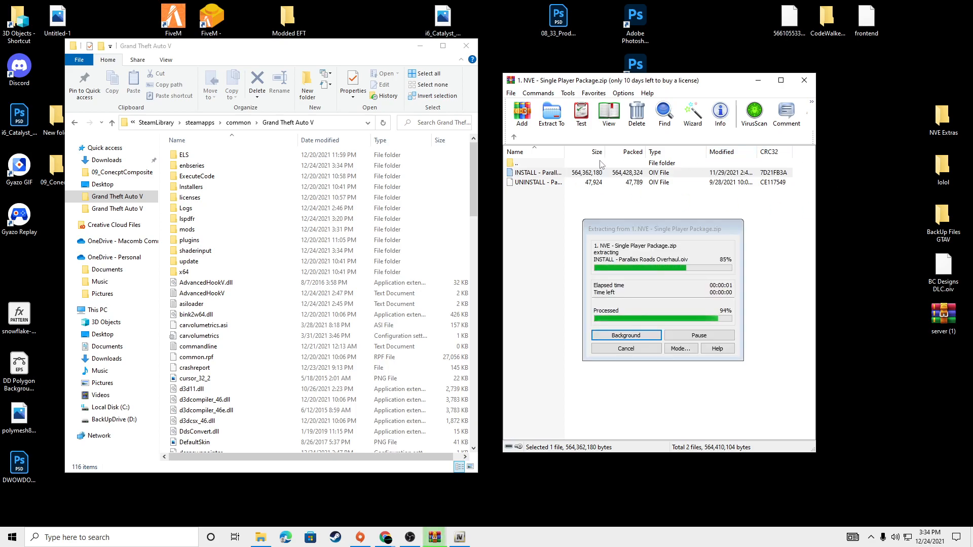
Step: Extract the INSTALL package from the 5. White Street Lights add-on folder to the desktop
{"action": "double_click", "coordinate": [541, 163]}
{"action": "left_click", "coordinate": [550, 213]}
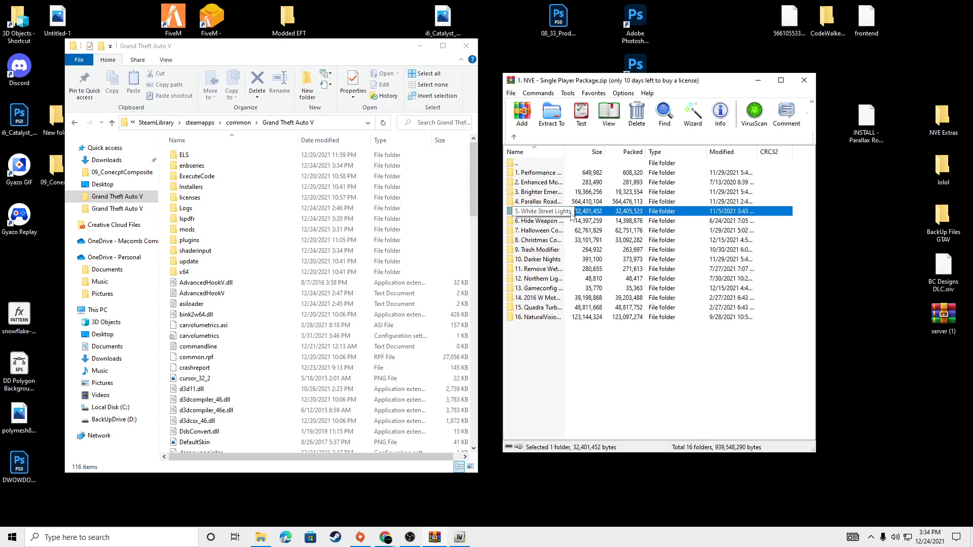
{"action": "double_click", "coordinate": [550, 213]}
{"action": "left_click_drag", "start_coordinate": [548, 173], "coordinate": [865, 168]}
Step: Extract the INSTALL - Hide Weapon Reticle and Damage Overlay package from add-on folder 6 to the desktop
{"action": "left_click", "coordinate": [532, 163]}
{"action": "double_click", "coordinate": [532, 164]}
{"action": "left_click", "coordinate": [545, 223]}
{"action": "double_click", "coordinate": [545, 223]}
{"action": "left_click_drag", "start_coordinate": [546, 176], "coordinate": [847, 210]}
Step: Extract the INSTALL - Darker Nights package from the 10. Darker Nights add-on folder to the desktop
{"action": "double_click", "coordinate": [552, 164]}
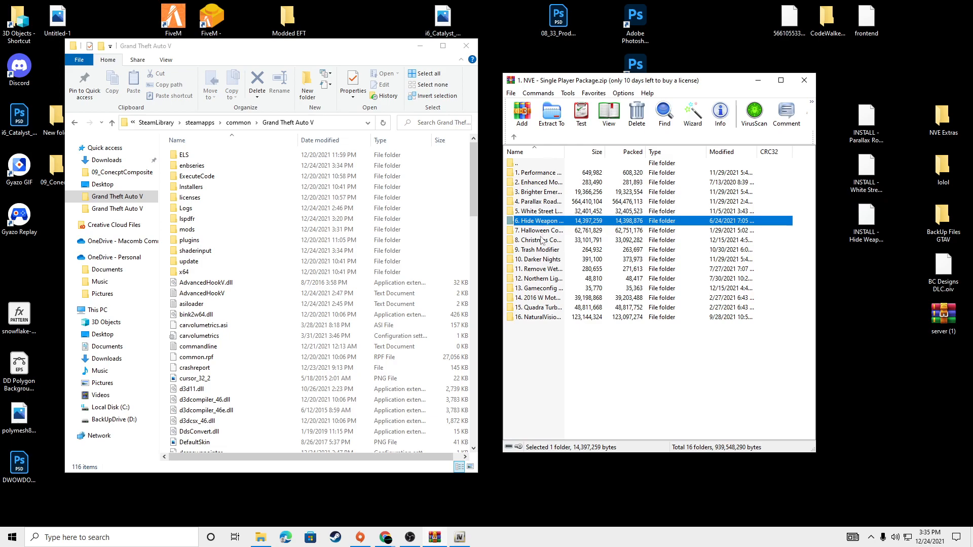
{"action": "double_click", "coordinate": [559, 260]}
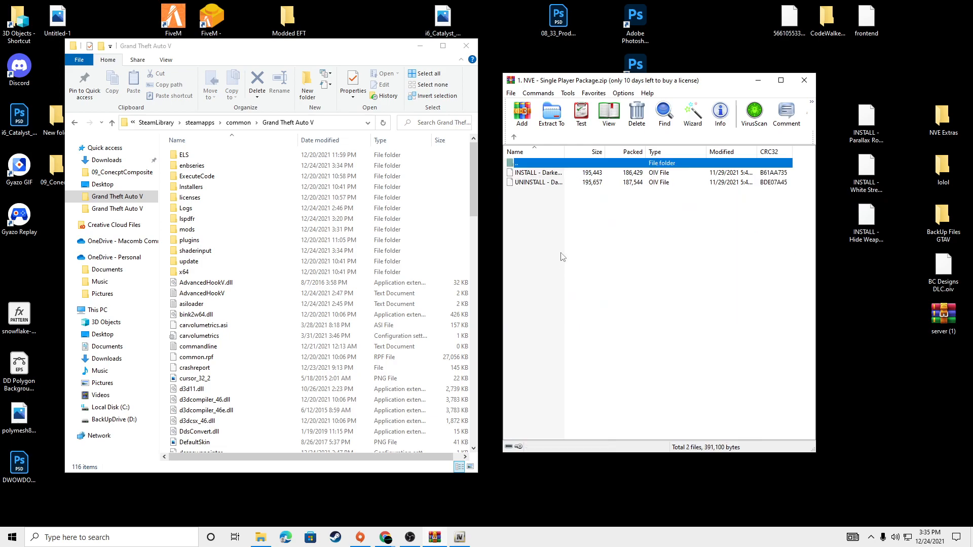
{"action": "left_click_drag", "start_coordinate": [538, 173], "coordinate": [856, 266]}
{"action": "left_click", "coordinate": [649, 259]}
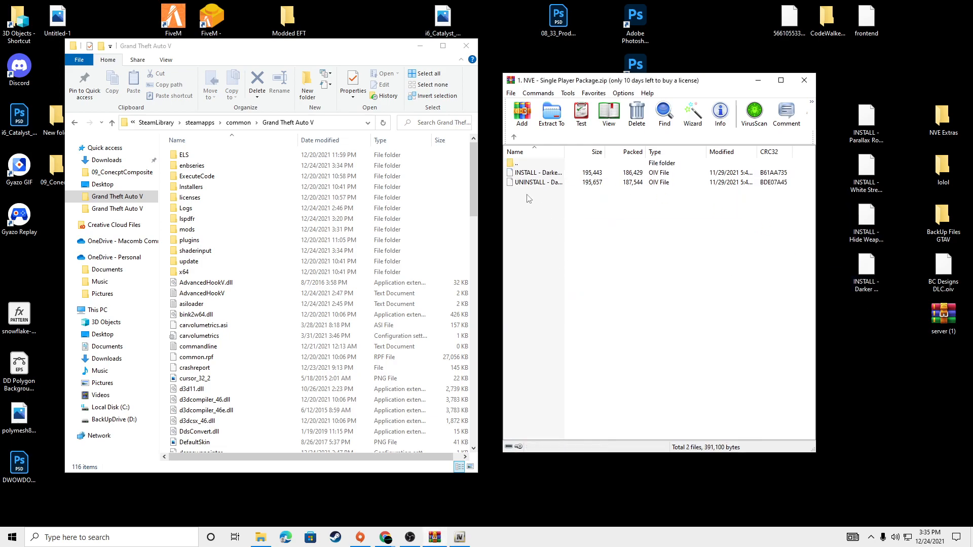
Step: Extract the INSTALL - Northern Lights in Blaine County package from add-on folder 12 to the desktop and close the archive
{"action": "double_click", "coordinate": [527, 163]}
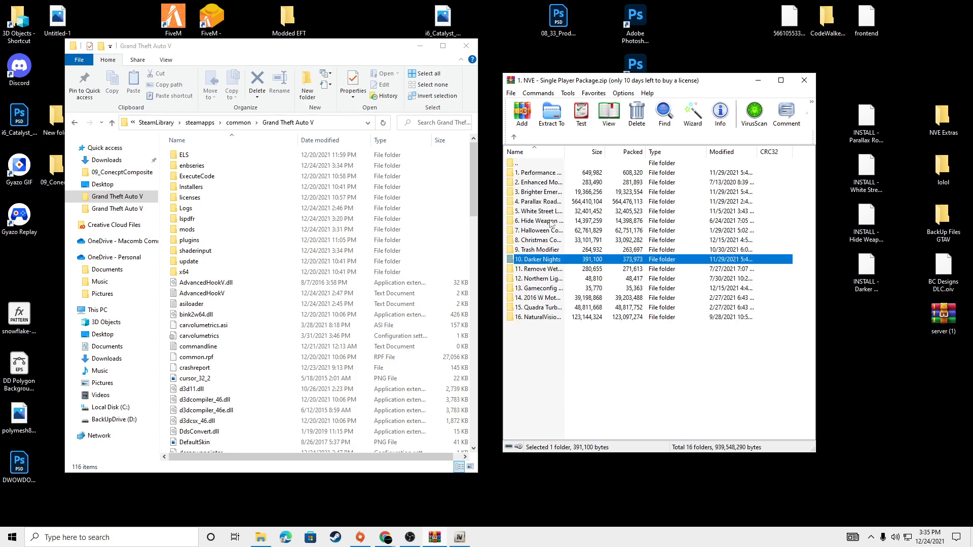
{"action": "double_click", "coordinate": [555, 279]}
{"action": "left_click_drag", "start_coordinate": [546, 173], "coordinate": [865, 316]}
{"action": "left_click", "coordinate": [529, 164]}
{"action": "double_click", "coordinate": [529, 165]}
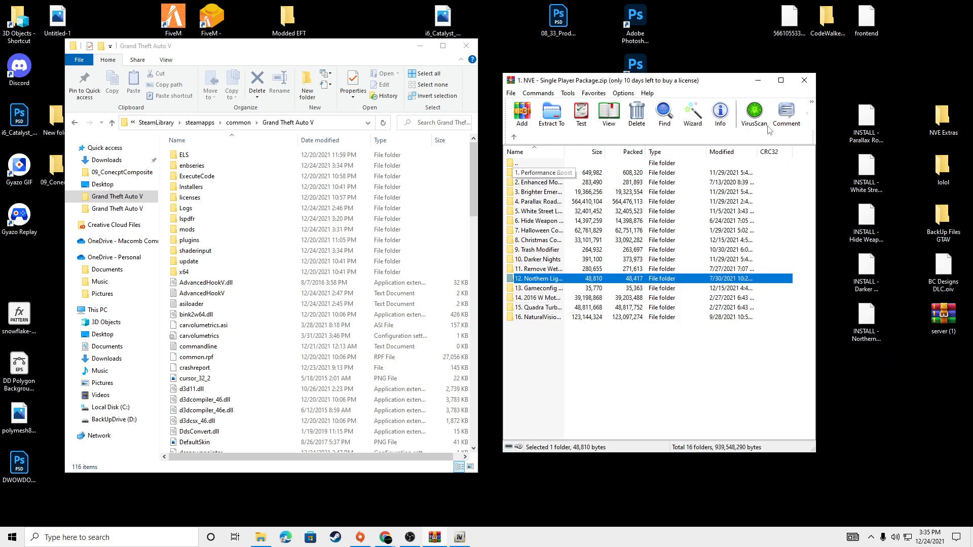
{"action": "left_click", "coordinate": [804, 82]}
Step: Switch to OpenIV and load INSTALL - Parallax Roads Overhaul.oiv from the desktop into the Package Installer
{"action": "left_click_drag", "start_coordinate": [345, 48], "coordinate": [461, 55]}
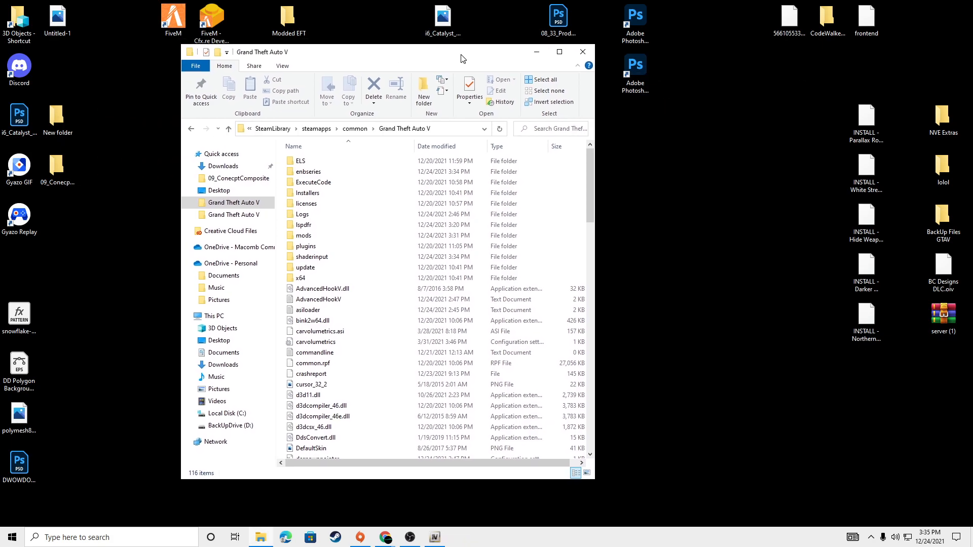
{"action": "left_click", "coordinate": [435, 537]}
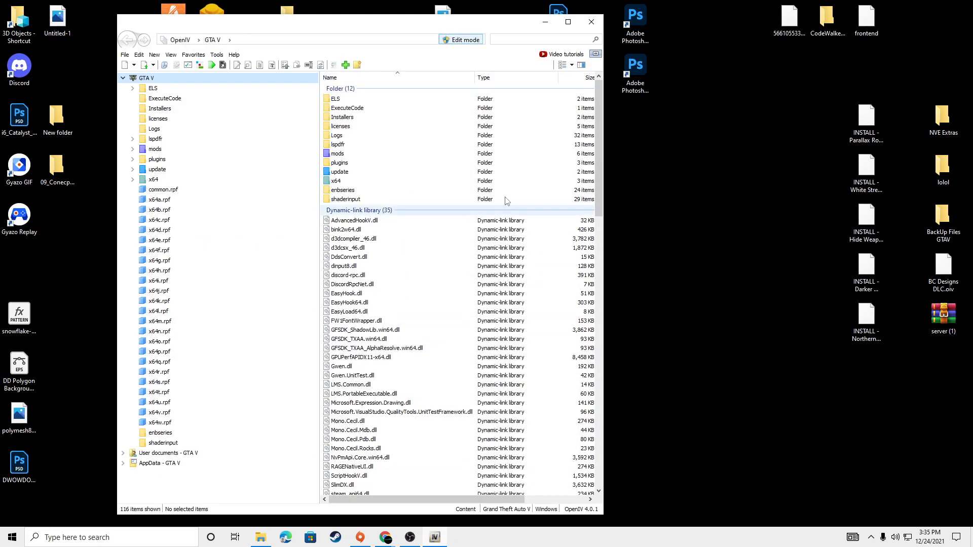
{"action": "left_click", "coordinate": [217, 55]}
{"action": "left_click", "coordinate": [230, 125]}
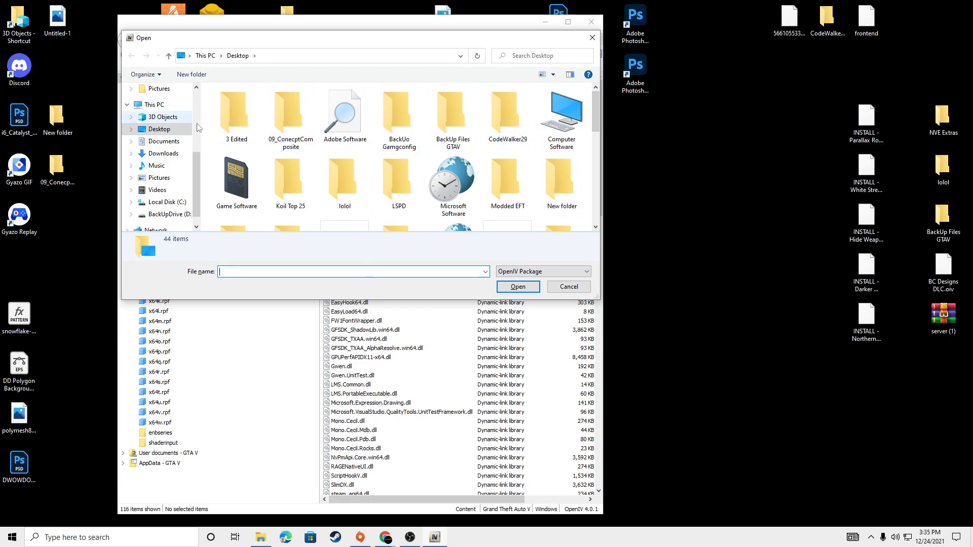
{"action": "left_click_drag", "start_coordinate": [598, 118], "coordinate": [595, 179]}
{"action": "left_click", "coordinate": [561, 167]}
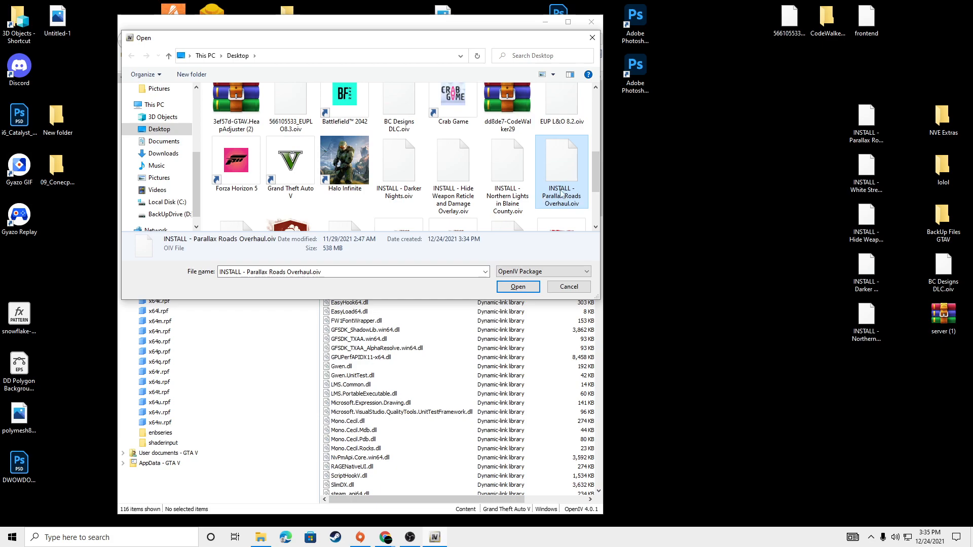
{"action": "left_click", "coordinate": [518, 287]}
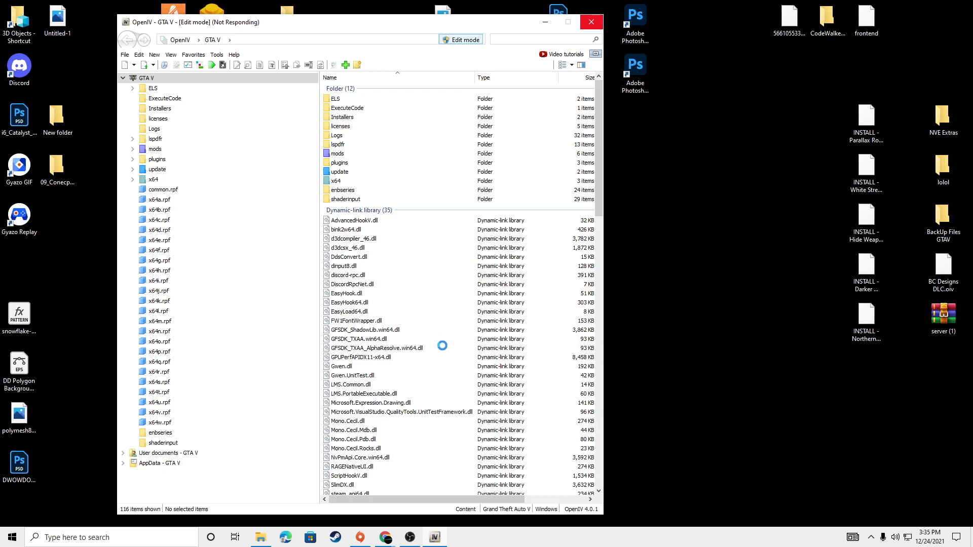
Step: Install the Parallax Roads Overhaul package into the "mods" folder and close its installer
{"action": "mouse_move", "coordinate": [430, 538]}
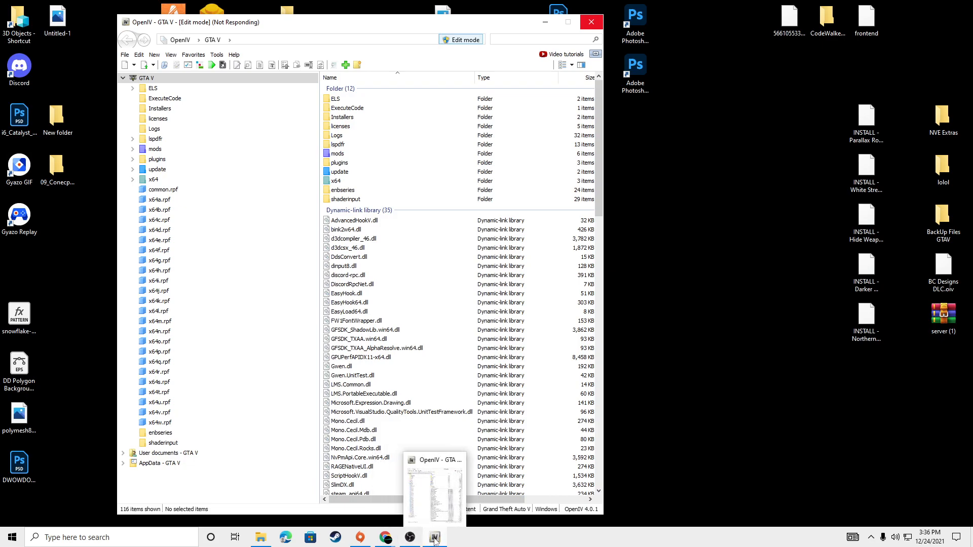
{"action": "left_click", "coordinate": [439, 500]}
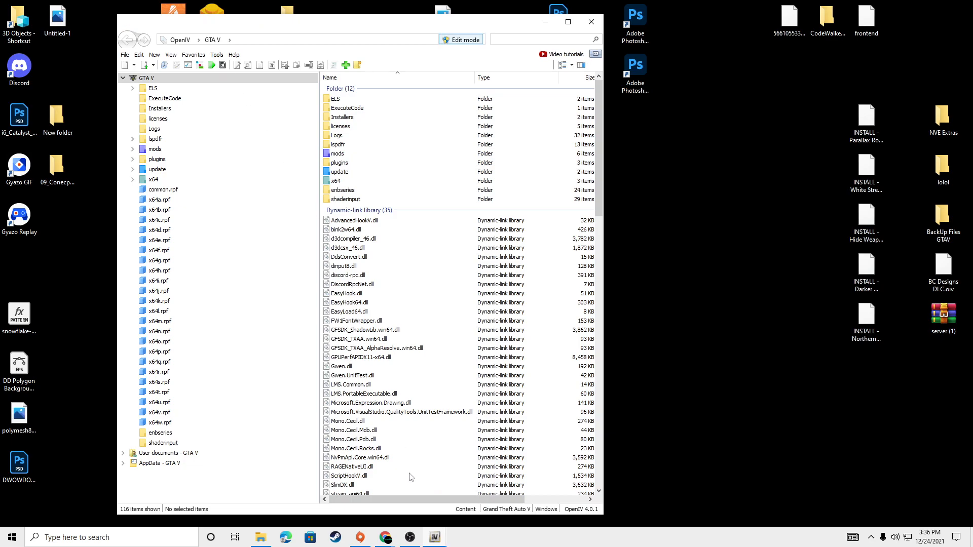
{"action": "left_click", "coordinate": [400, 509]}
{"action": "left_click_drag", "start_coordinate": [391, 190], "coordinate": [526, 146]}
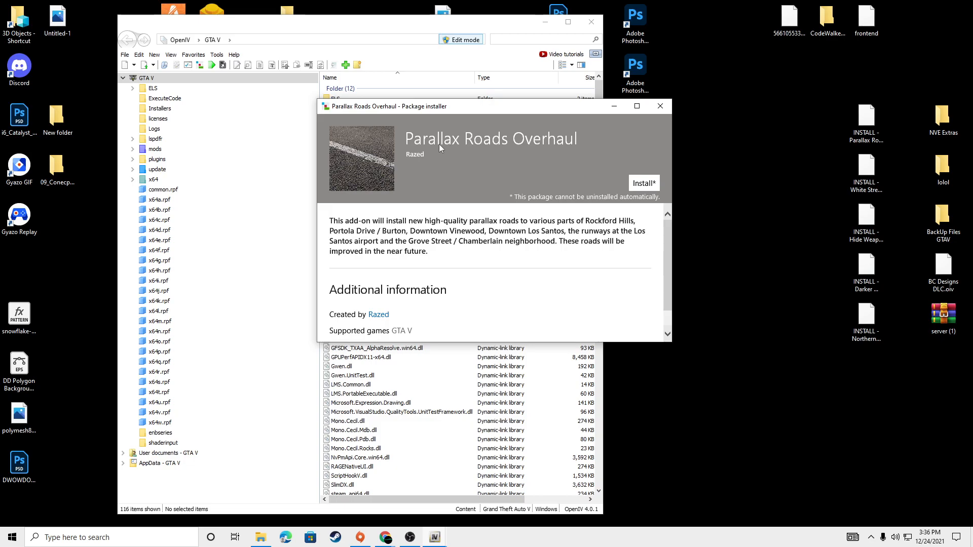
{"action": "left_click", "coordinate": [630, 186]}
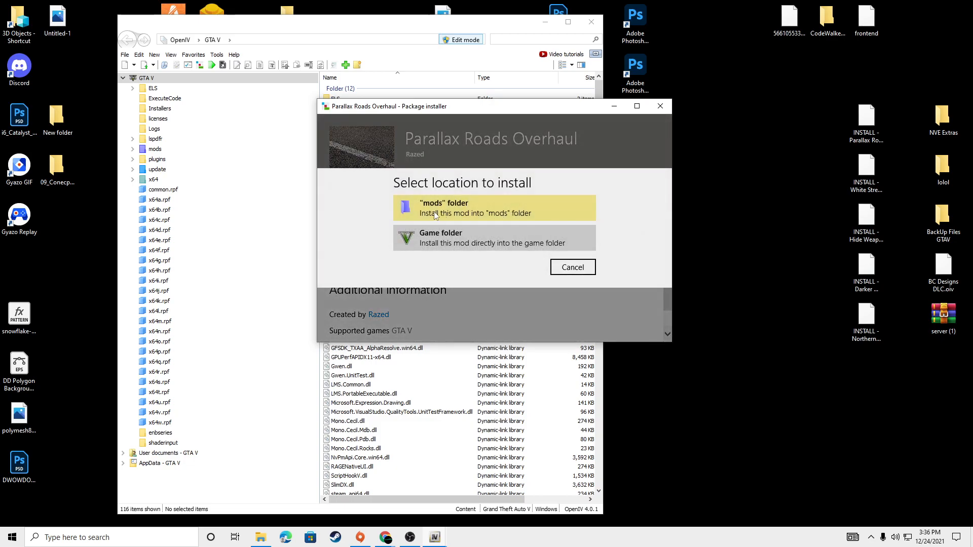
{"action": "left_click", "coordinate": [459, 201]}
{"action": "left_click", "coordinate": [455, 257]}
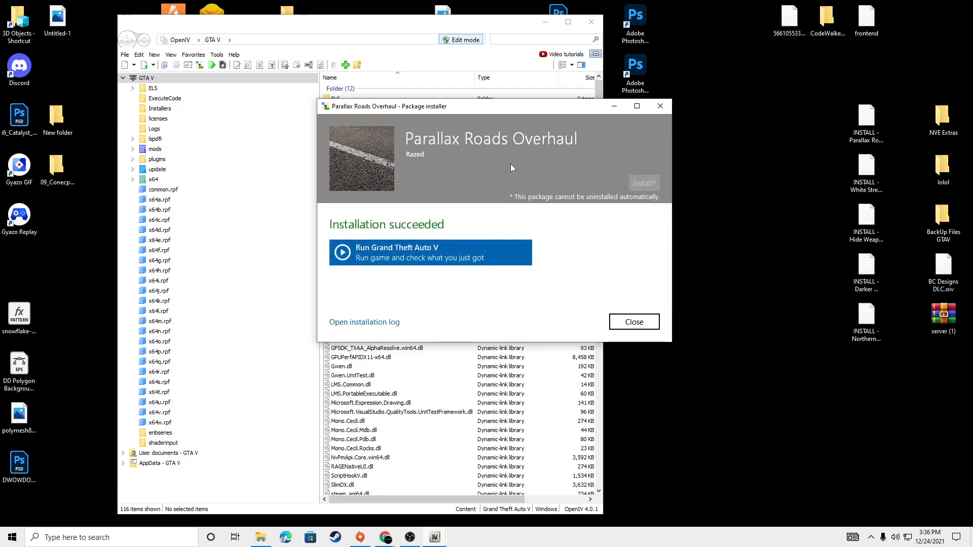
{"action": "left_click_drag", "start_coordinate": [504, 160], "coordinate": [389, 148]}
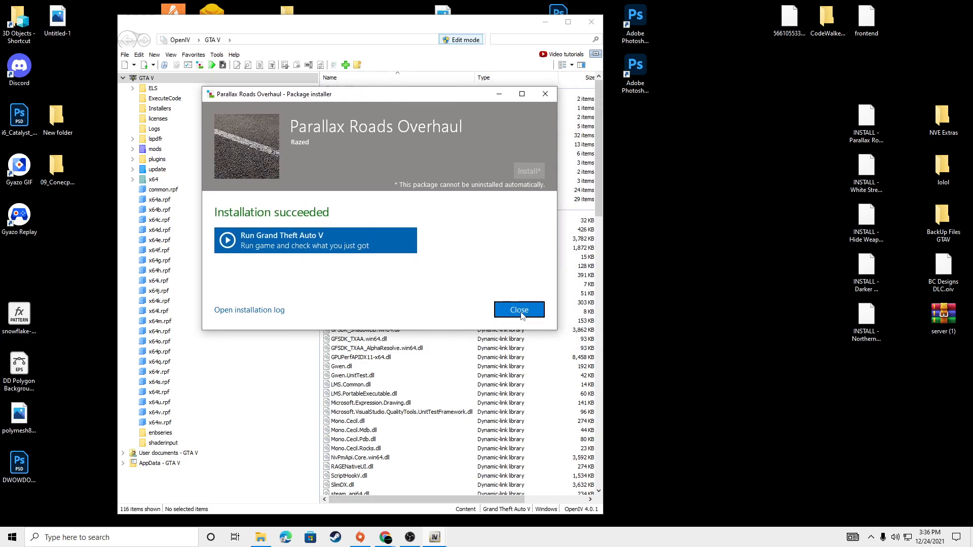
{"action": "left_click", "coordinate": [522, 311]}
Step: Load INSTALL - Northern Lights in Blaine County.oiv from the desktop into the Package Installer
{"action": "left_click", "coordinate": [218, 55]}
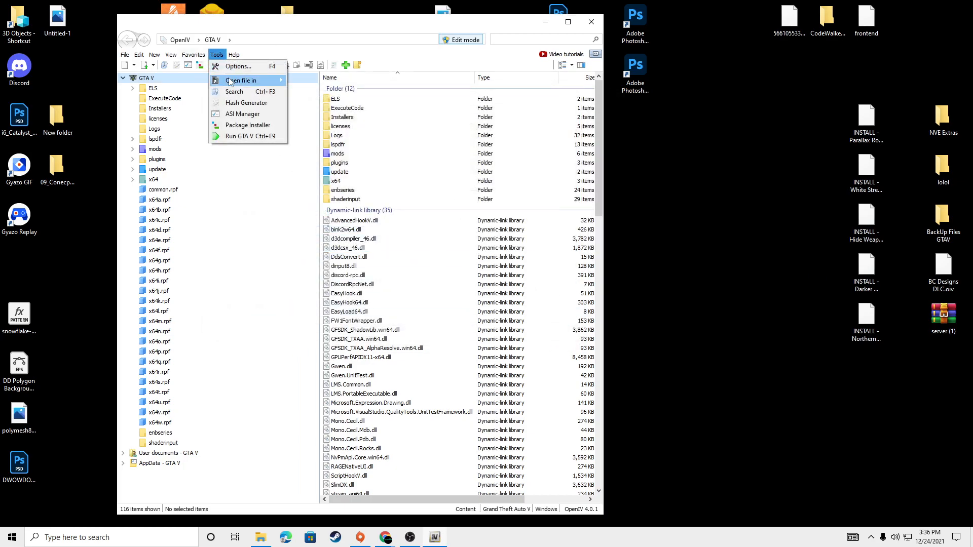
{"action": "left_click", "coordinate": [248, 126]}
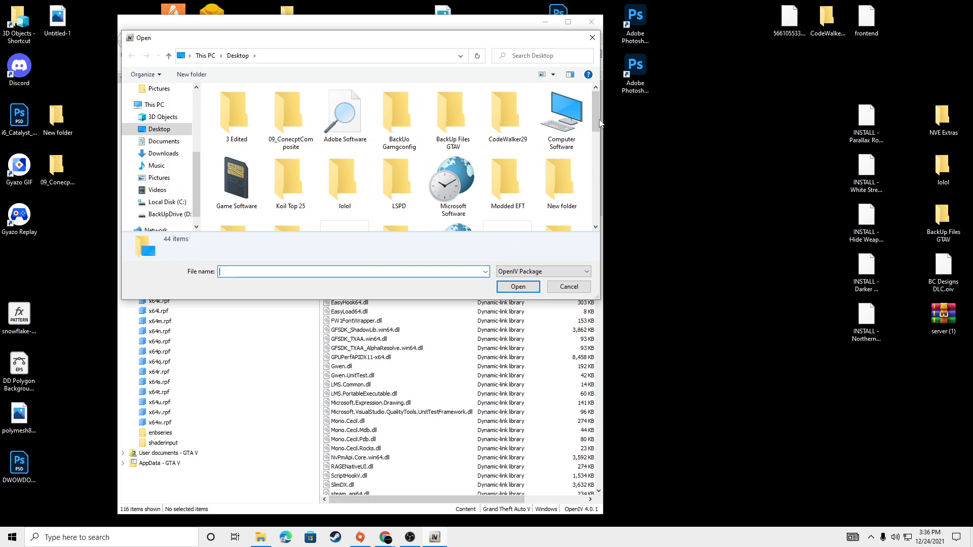
{"action": "scroll", "coordinate": [561, 179], "scroll_direction": "down", "scroll_amount": 3}
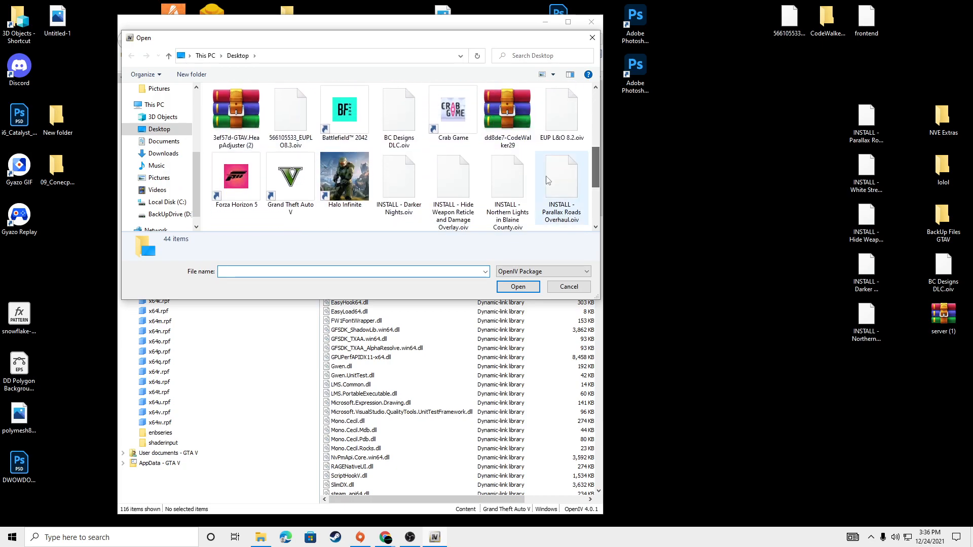
{"action": "left_click", "coordinate": [508, 185]}
{"action": "left_click", "coordinate": [519, 287]}
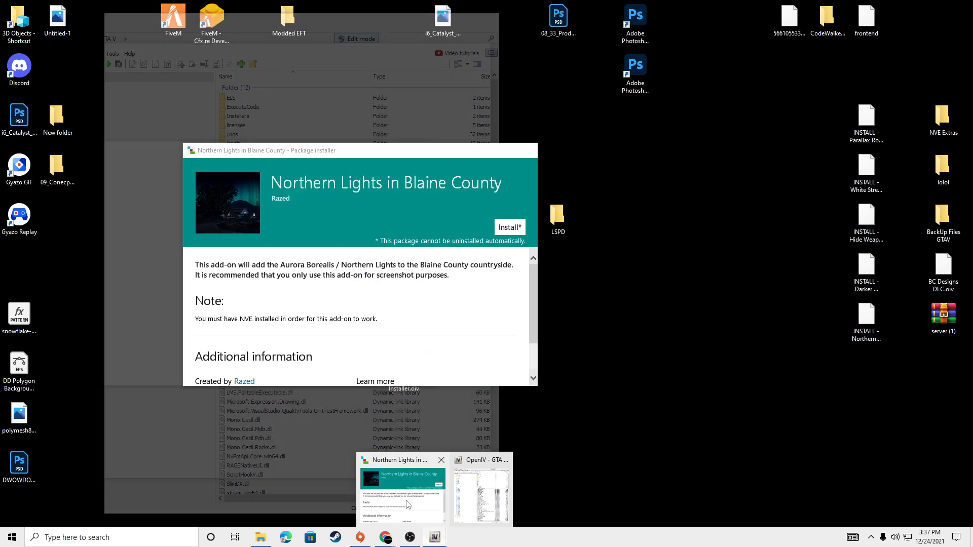
Step: Bring up the Northern Lights in Blaine County installer and install the package into the "mods" folder
{"action": "left_click", "coordinate": [409, 505]}
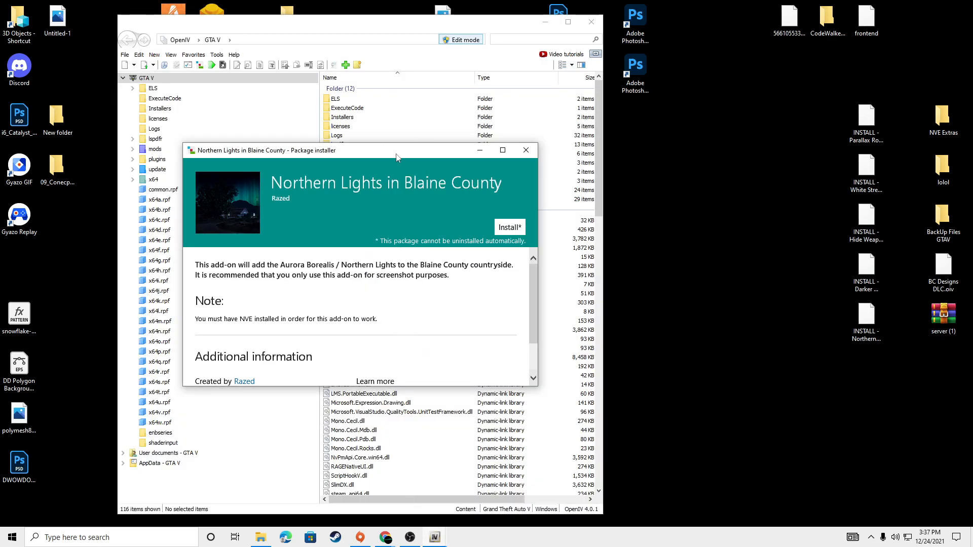
{"action": "left_click_drag", "start_coordinate": [397, 156], "coordinate": [463, 115]}
{"action": "left_click", "coordinate": [573, 187]}
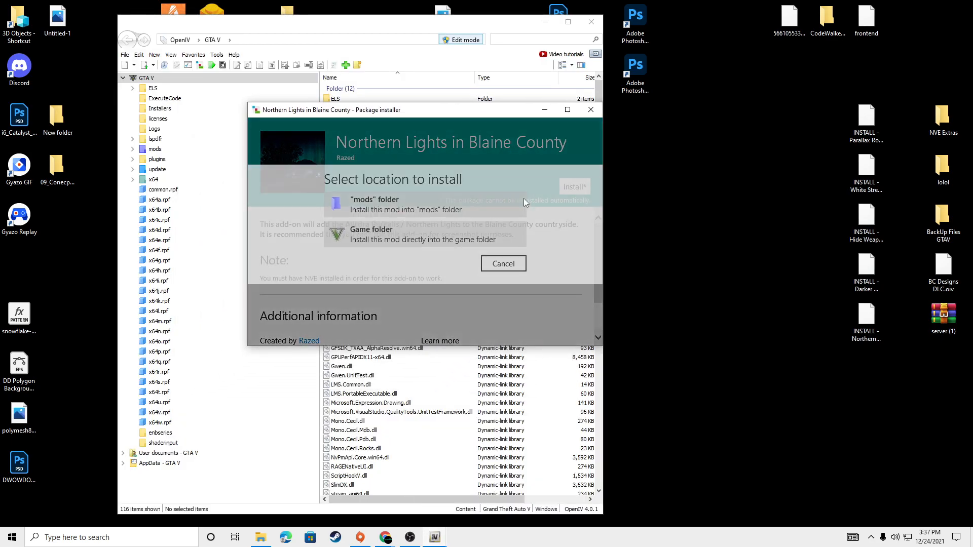
{"action": "left_click", "coordinate": [388, 206]}
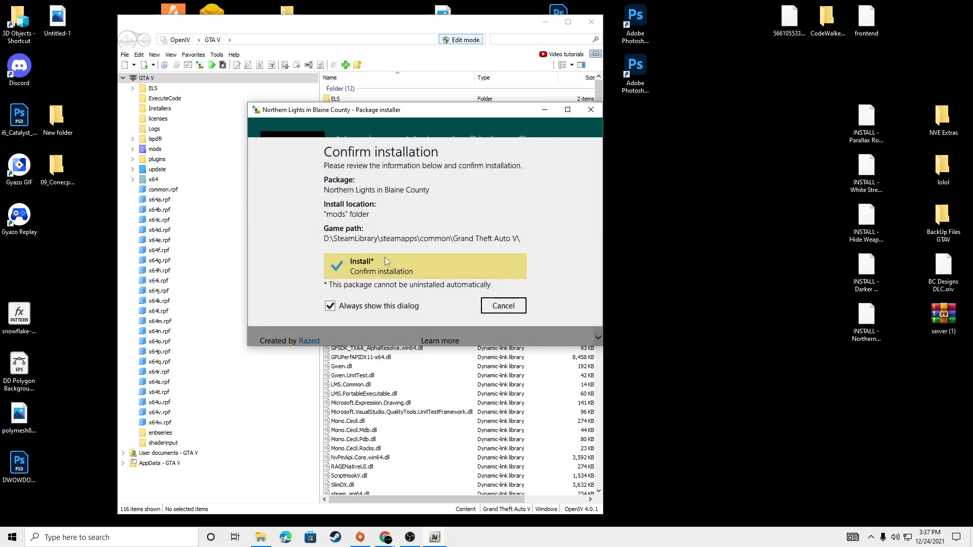
{"action": "left_click", "coordinate": [385, 260]}
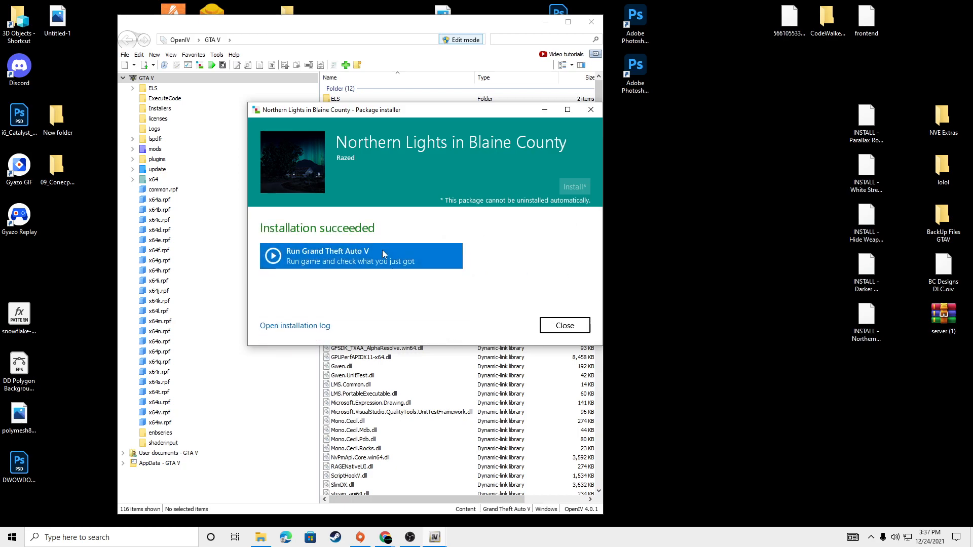
Step: Close the Northern Lights installer and load INSTALL - Hide Weapon Reticle and Damage Overlay.oiv from the desktop into the Package Installer
{"action": "left_click", "coordinate": [566, 326]}
{"action": "left_click", "coordinate": [217, 54]}
{"action": "left_click", "coordinate": [223, 126]}
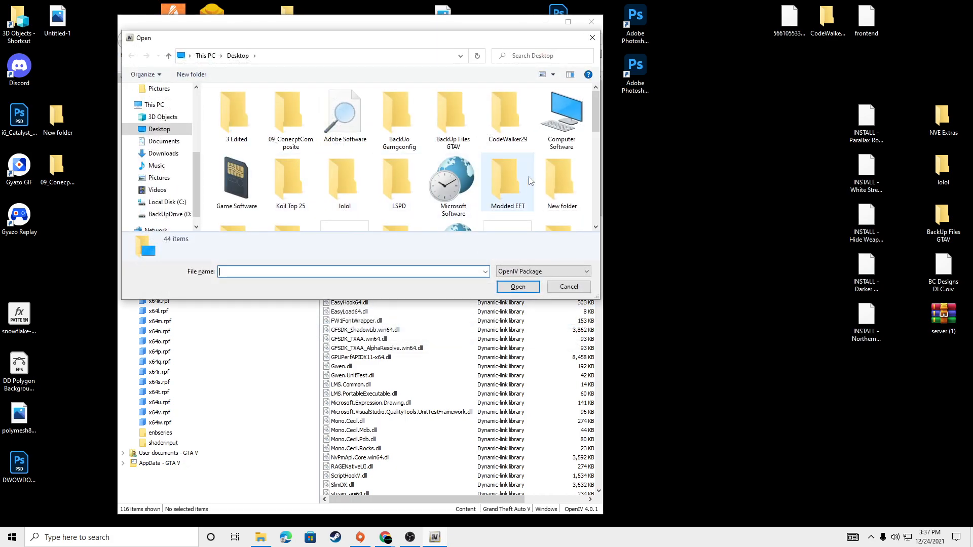
{"action": "scroll", "coordinate": [594, 121], "scroll_direction": "down", "scroll_amount": 2}
{"action": "scroll", "coordinate": [594, 150], "scroll_direction": "down", "scroll_amount": 3}
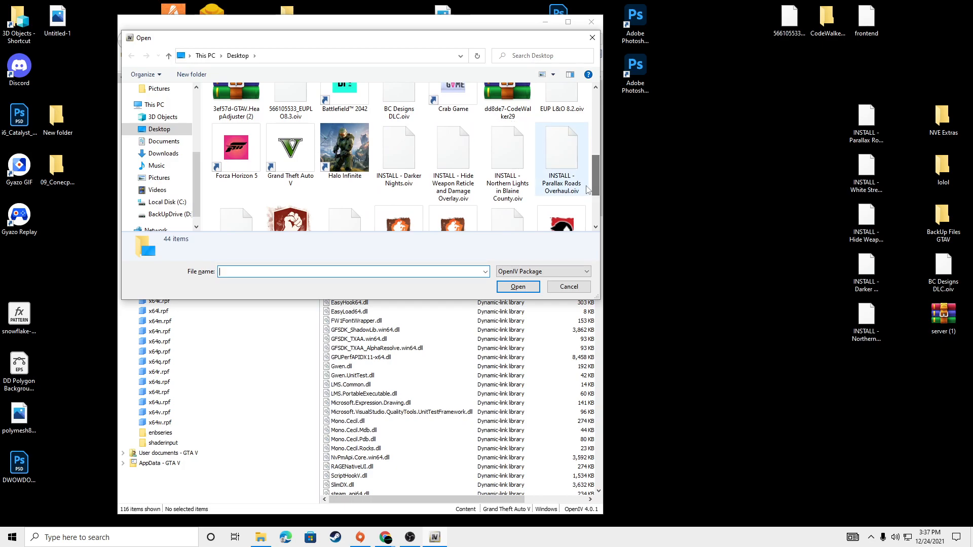
{"action": "left_click", "coordinate": [462, 156]}
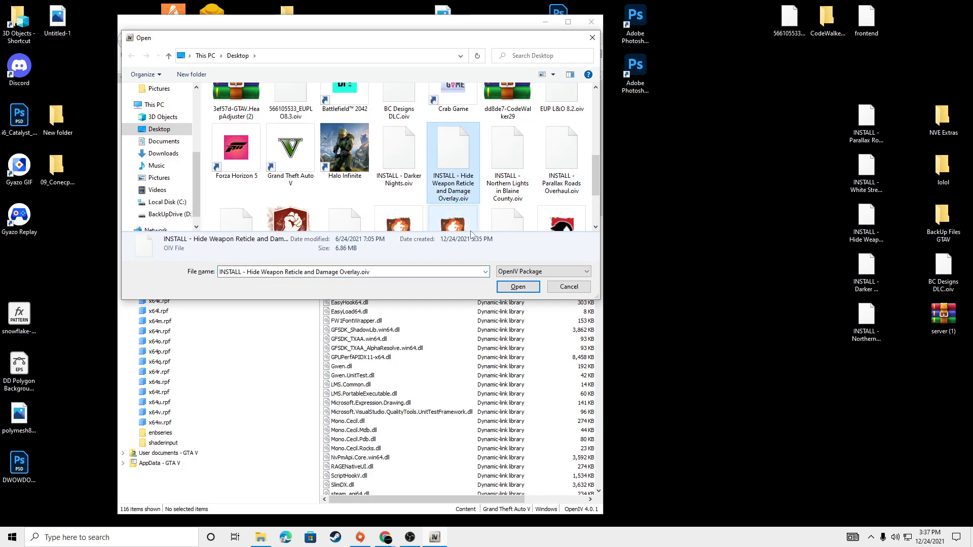
{"action": "left_click", "coordinate": [518, 287]}
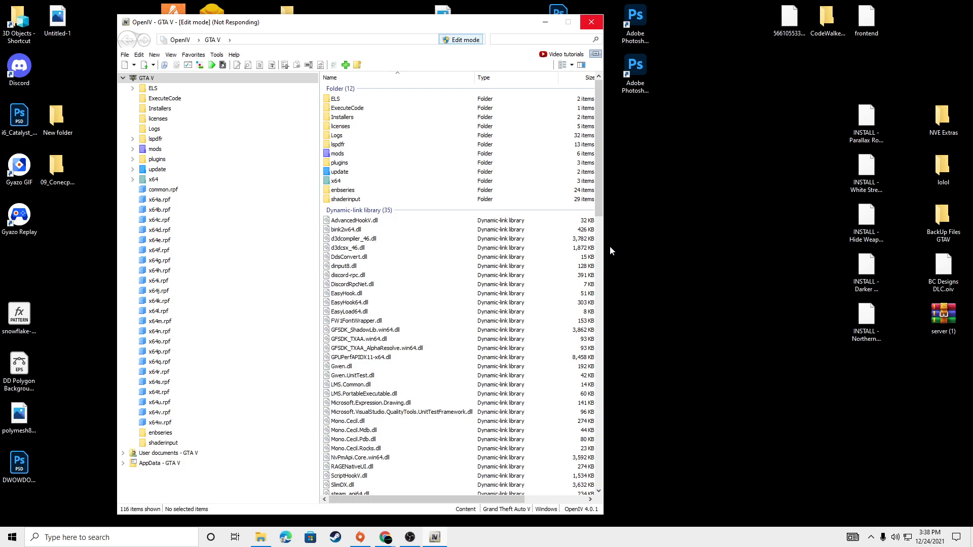
Step: Bring up the Hide Weapon Reticle and Damage Overlay installer, install the package into the "mods" folder and close it
{"action": "mouse_move", "coordinate": [433, 540]}
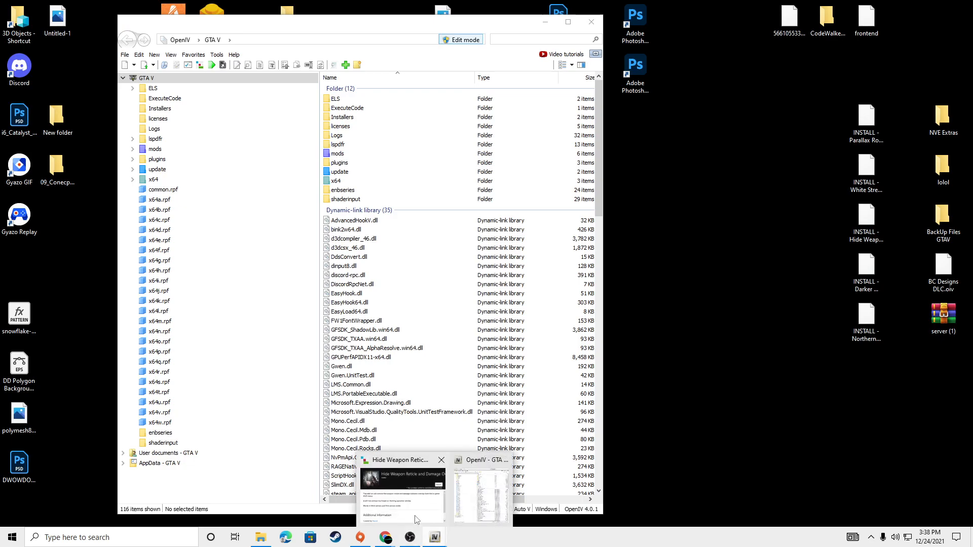
{"action": "left_click", "coordinate": [396, 476]}
{"action": "left_click_drag", "start_coordinate": [346, 152], "coordinate": [429, 115]}
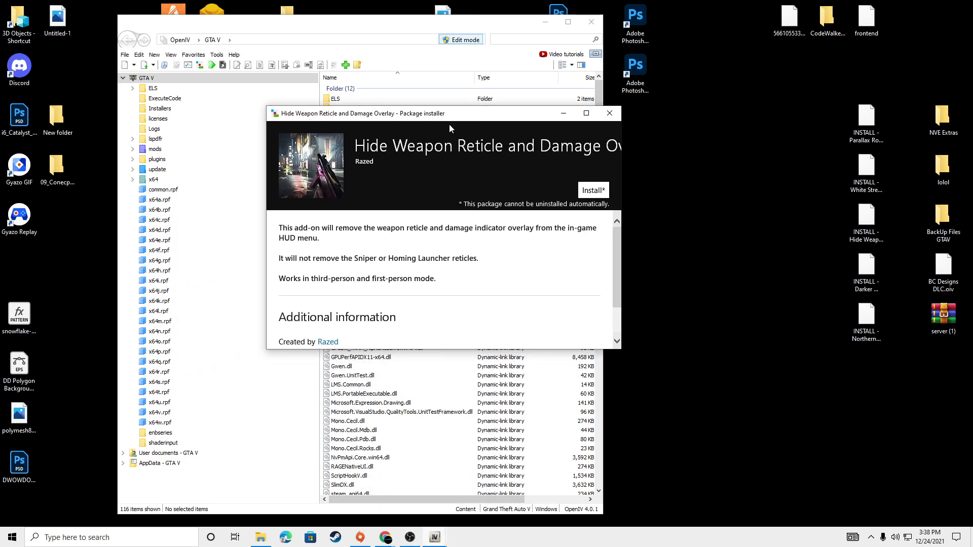
{"action": "left_click", "coordinate": [591, 191]}
{"action": "left_click", "coordinate": [401, 212]}
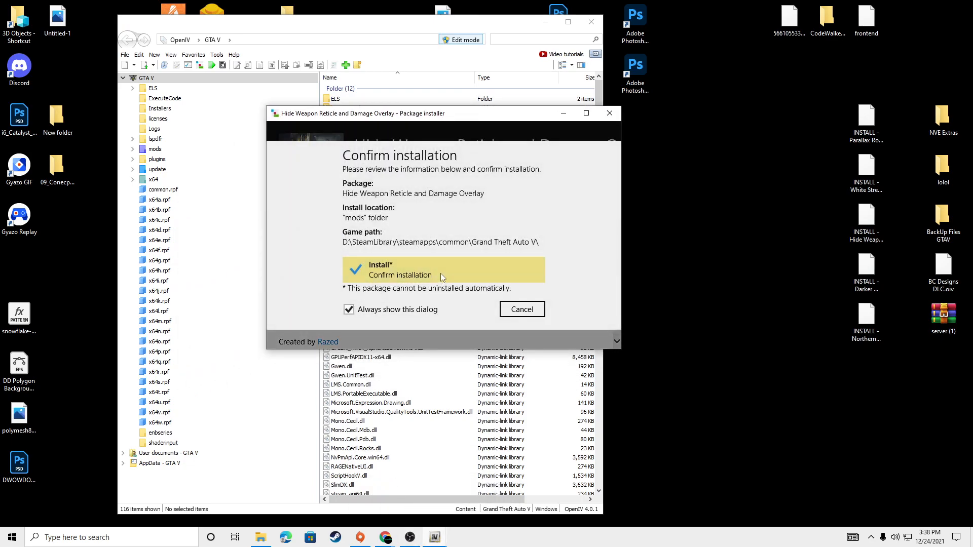
{"action": "left_click", "coordinate": [440, 273]}
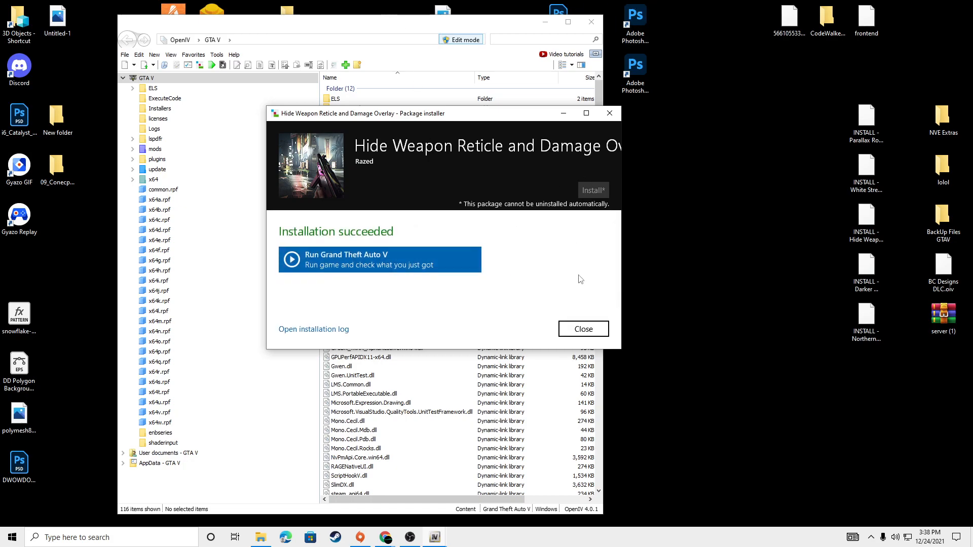
{"action": "left_click", "coordinate": [583, 329]}
Step: Load INSTALL - Darker Nights.oiv from the desktop into the Package Installer
{"action": "left_click", "coordinate": [217, 55]}
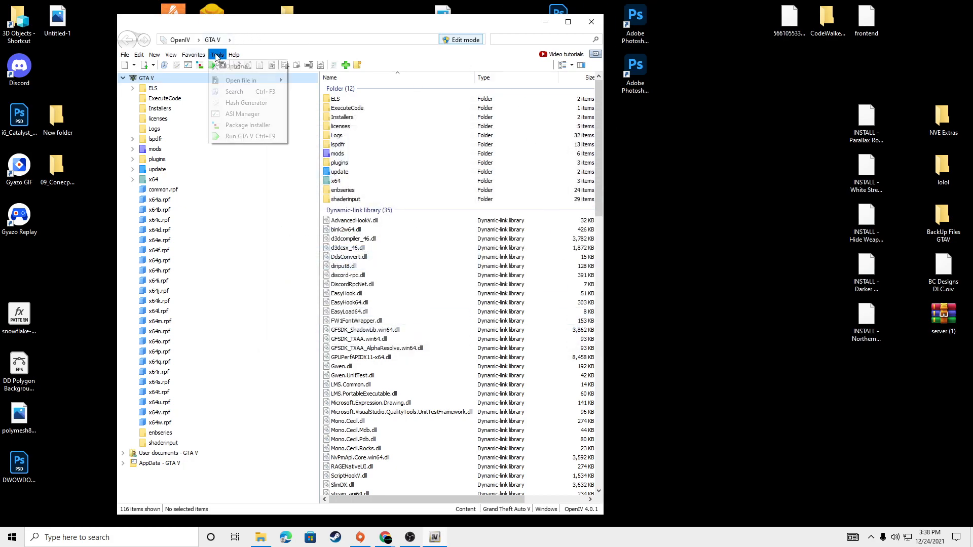
{"action": "left_click", "coordinate": [248, 124]}
{"action": "left_click_drag", "start_coordinate": [596, 122], "coordinate": [597, 184]}
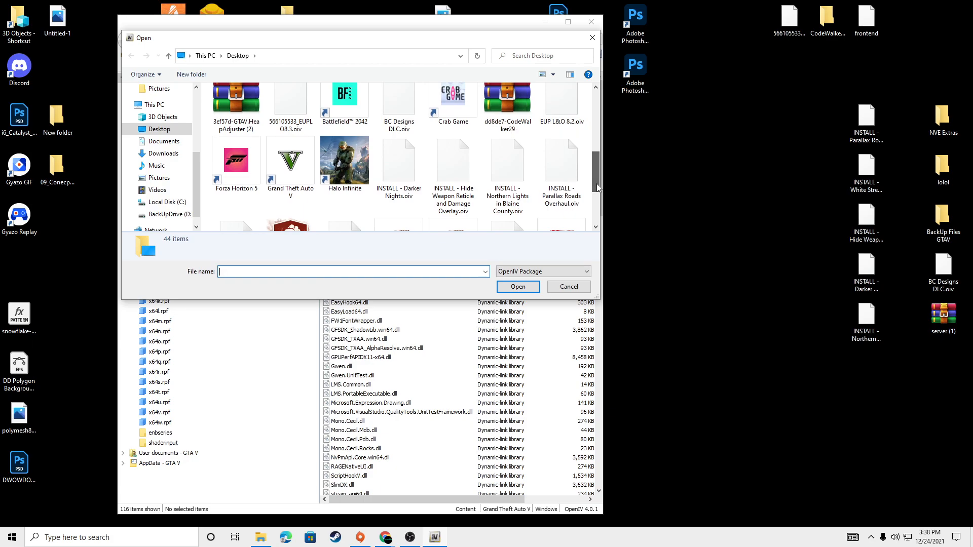
{"action": "left_click", "coordinate": [384, 171]}
{"action": "left_click", "coordinate": [518, 286]}
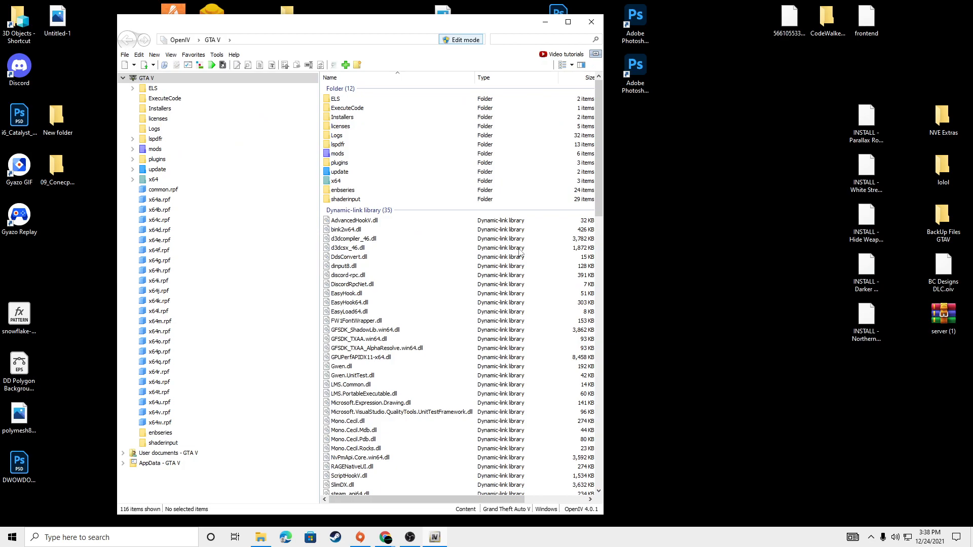
Step: Bring up the Darker Nights installer, install the package into the "mods" folder and close the installer
{"action": "left_click", "coordinate": [435, 539]}
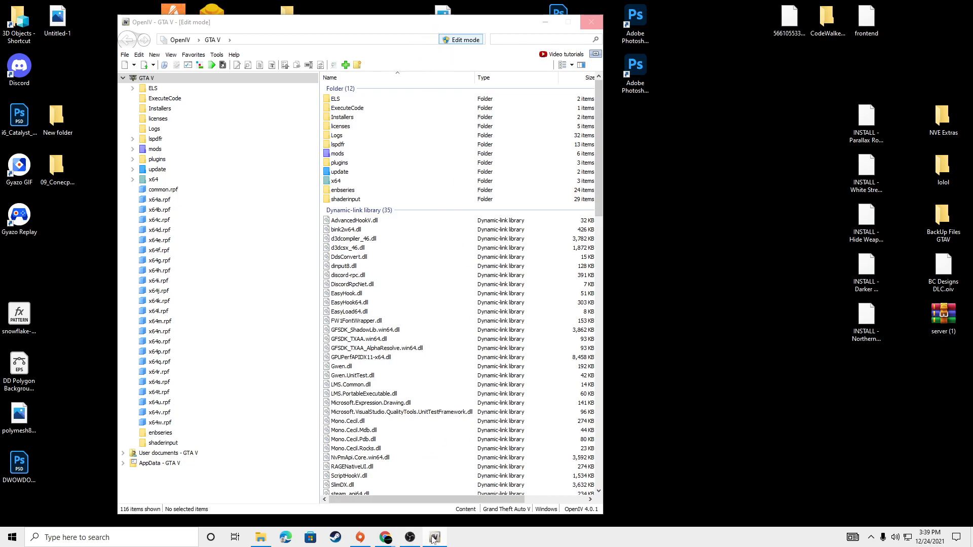
{"action": "mouse_move", "coordinate": [438, 540]}
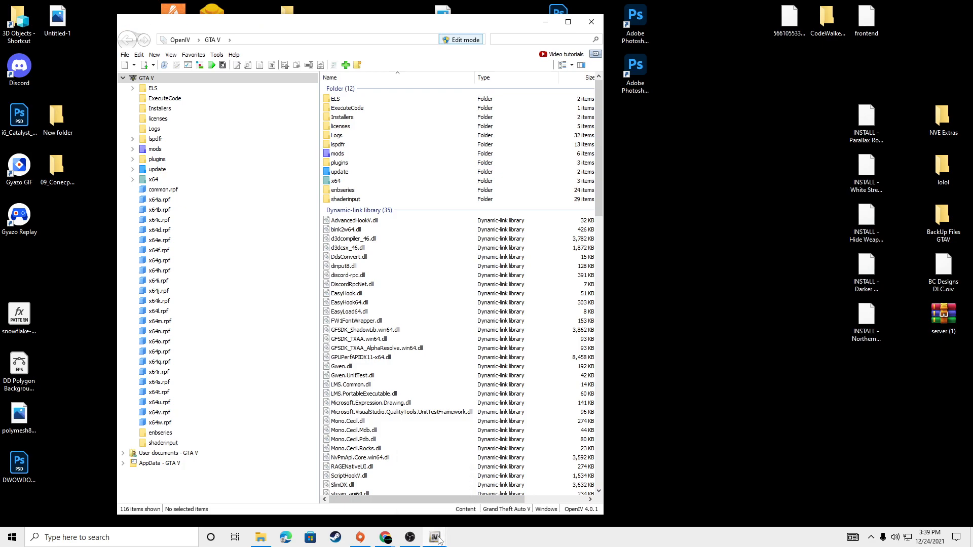
{"action": "left_click", "coordinate": [400, 487]}
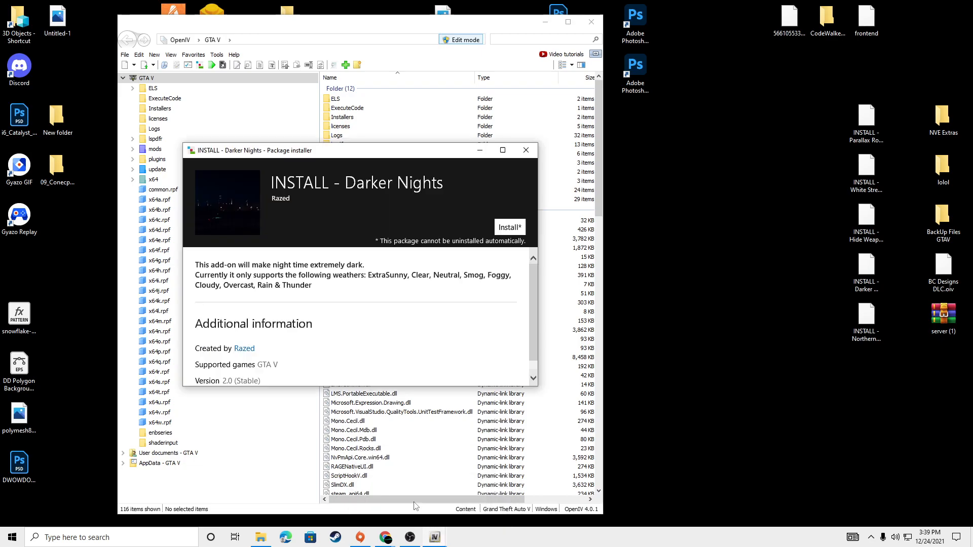
{"action": "left_click_drag", "start_coordinate": [352, 154], "coordinate": [453, 94]}
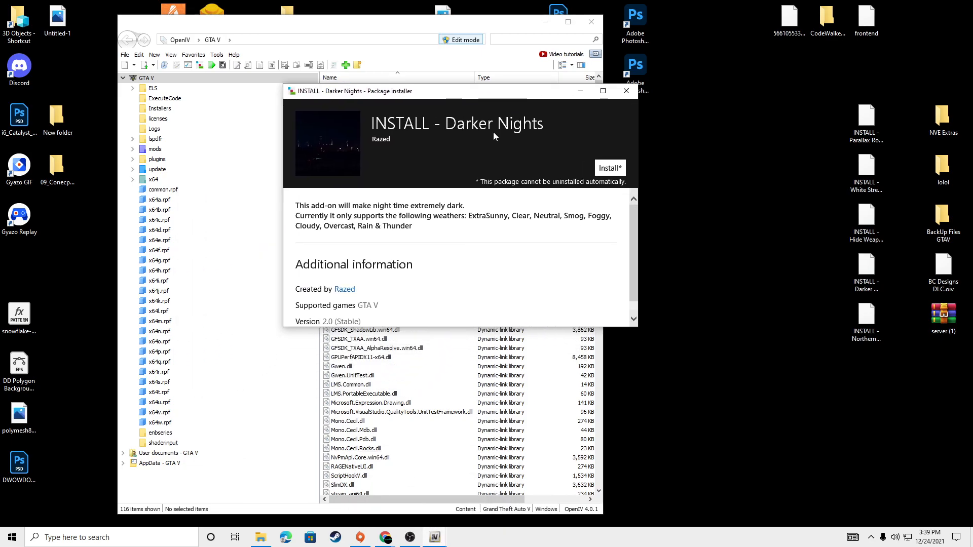
{"action": "left_click", "coordinate": [611, 168]}
{"action": "left_click", "coordinate": [461, 190]}
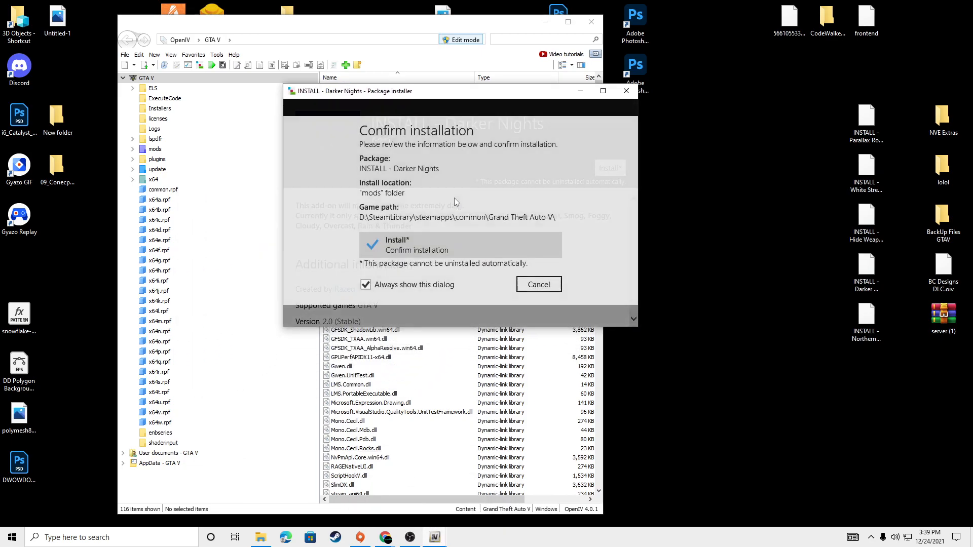
{"action": "left_click", "coordinate": [467, 247]}
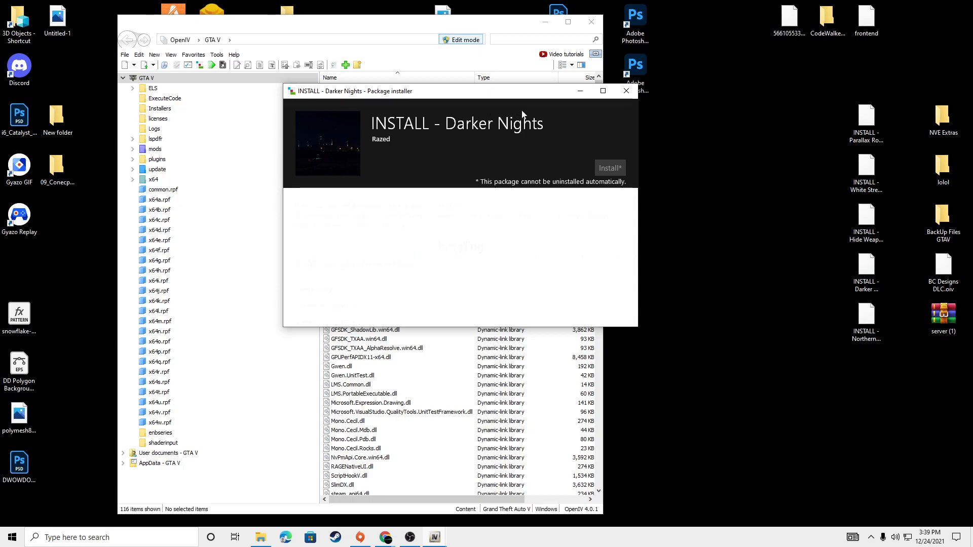
{"action": "left_click", "coordinate": [612, 306]}
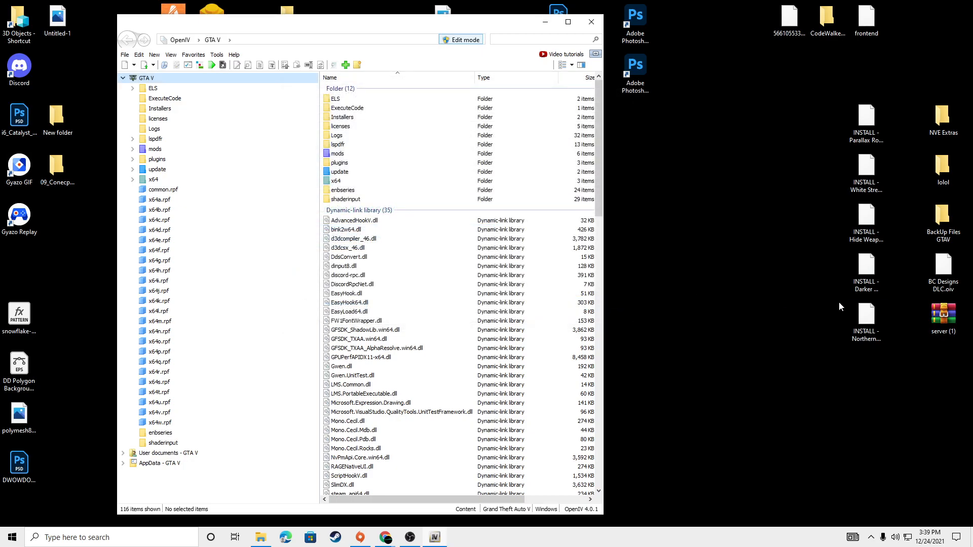
Step: Load INSTALL - White Street Lights.oiv from the desktop into the Package Installer
{"action": "left_click", "coordinate": [866, 173]}
{"action": "left_click", "coordinate": [217, 54]}
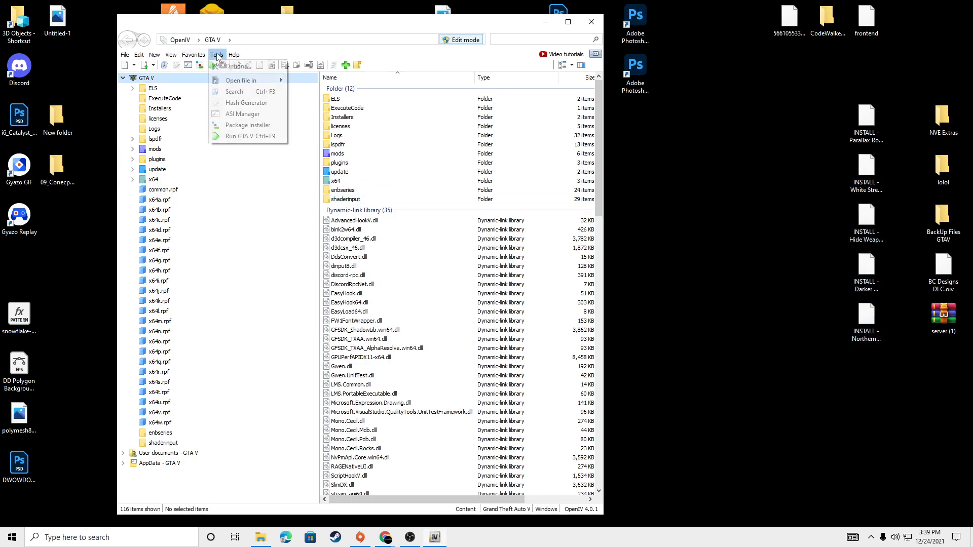
{"action": "left_click", "coordinate": [242, 124]}
{"action": "left_click_drag", "start_coordinate": [597, 120], "coordinate": [594, 199]}
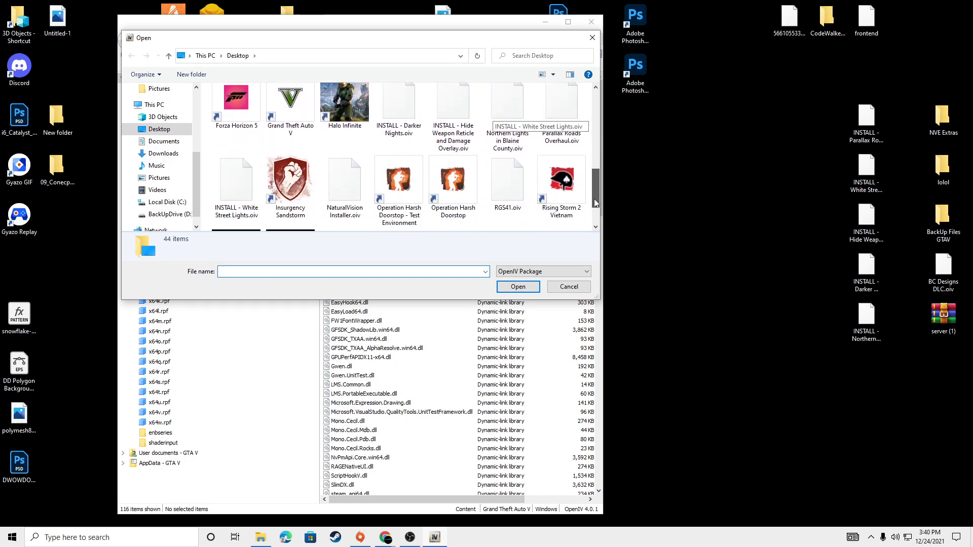
{"action": "left_click", "coordinate": [242, 200]}
{"action": "left_click", "coordinate": [521, 284]}
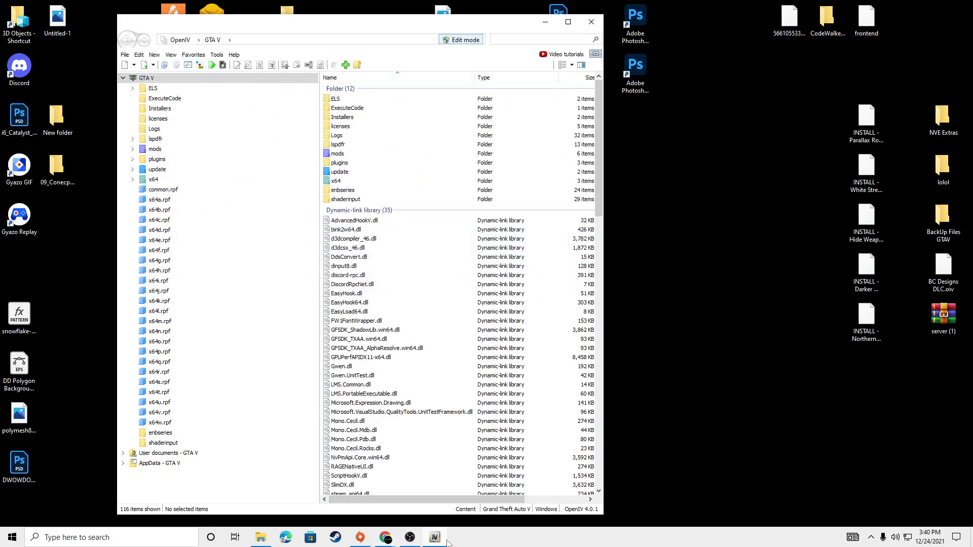
Step: Bring up the White Street Lights installer, install the package and close the installer
{"action": "mouse_move", "coordinate": [434, 537]}
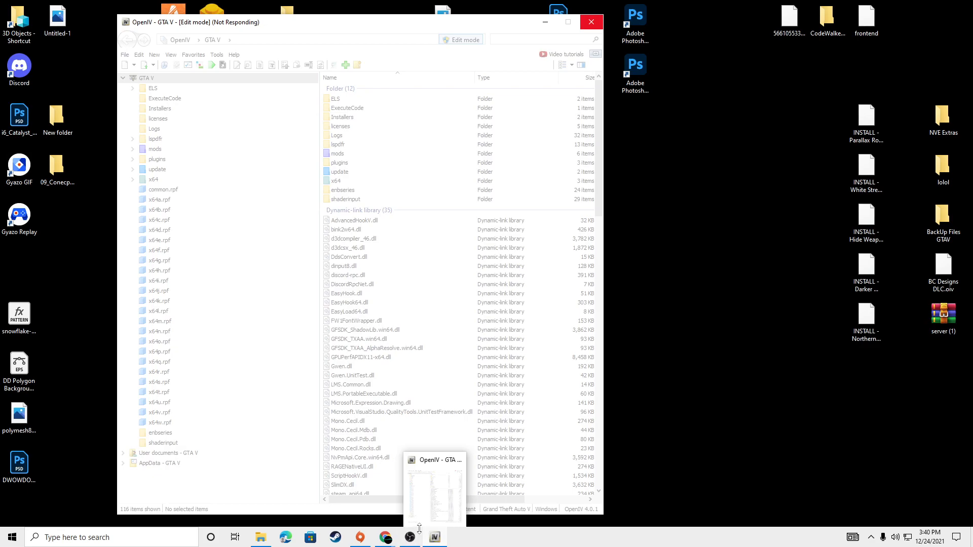
{"action": "left_click", "coordinate": [408, 498]}
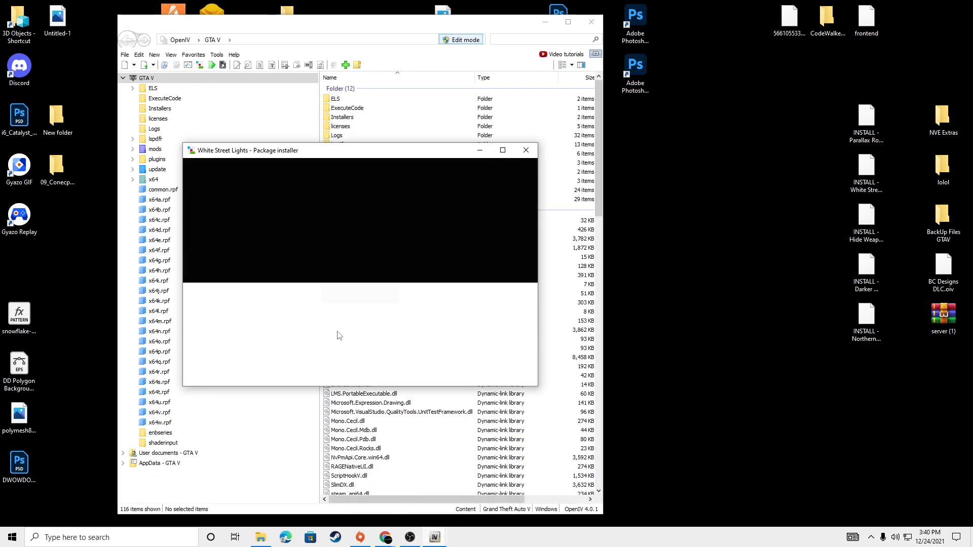
{"action": "left_click_drag", "start_coordinate": [363, 151], "coordinate": [432, 118]}
{"action": "left_click", "coordinate": [573, 189]}
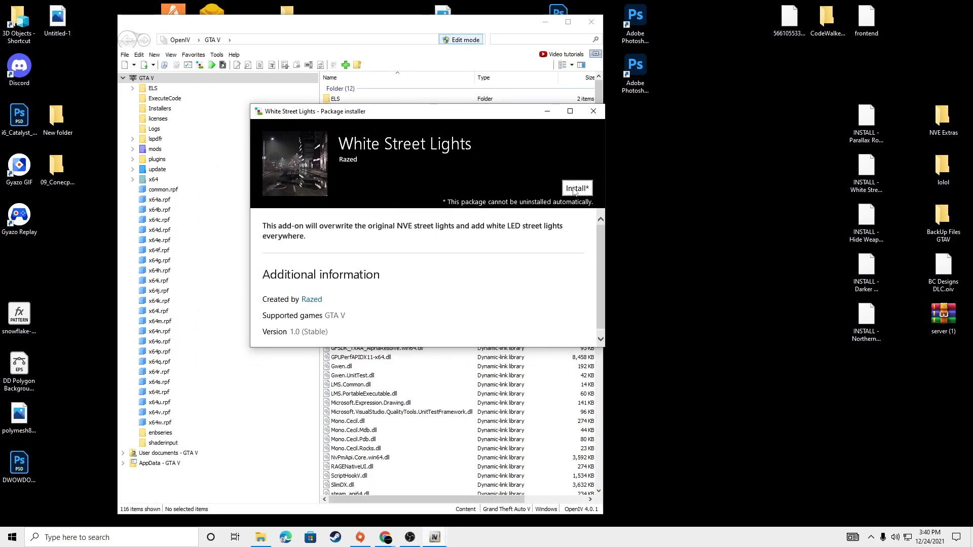
{"action": "left_click", "coordinate": [420, 239]}
{"action": "left_click", "coordinate": [378, 265]}
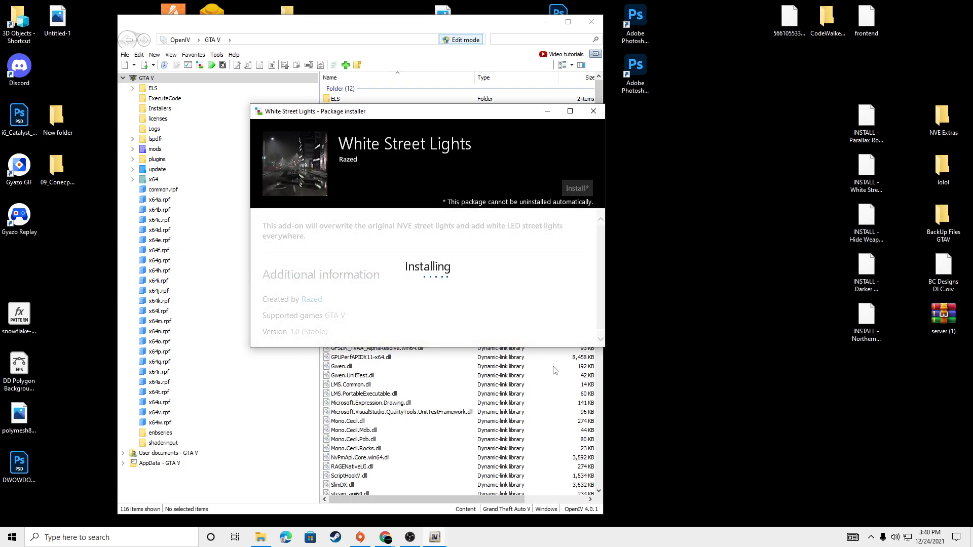
{"action": "left_click_drag", "start_coordinate": [485, 112], "coordinate": [475, 86]}
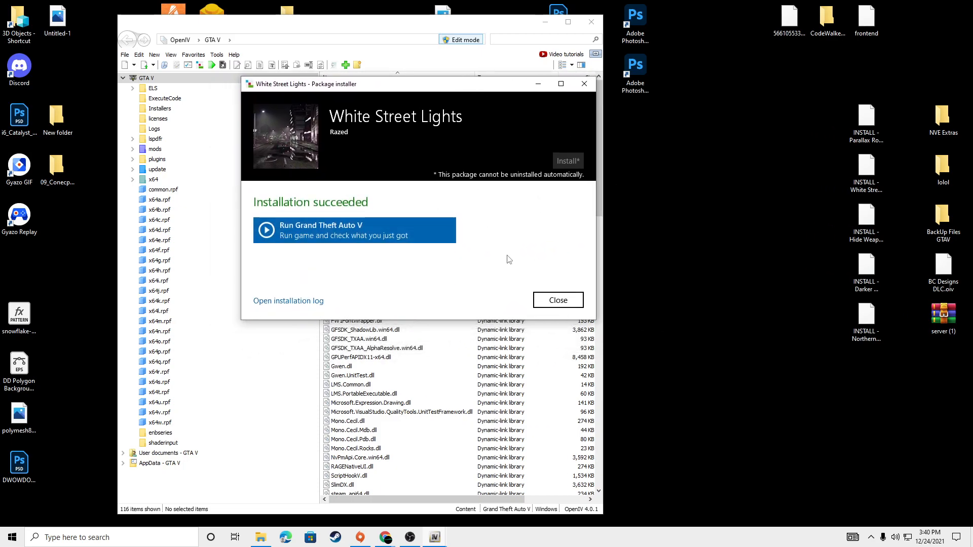
{"action": "left_click", "coordinate": [558, 300]}
Step: Minimize OpenIV and open the 1. NVE - Single Player Package archive from the Downloads folder in WinRAR
{"action": "left_click_drag", "start_coordinate": [509, 22], "coordinate": [493, 20]}
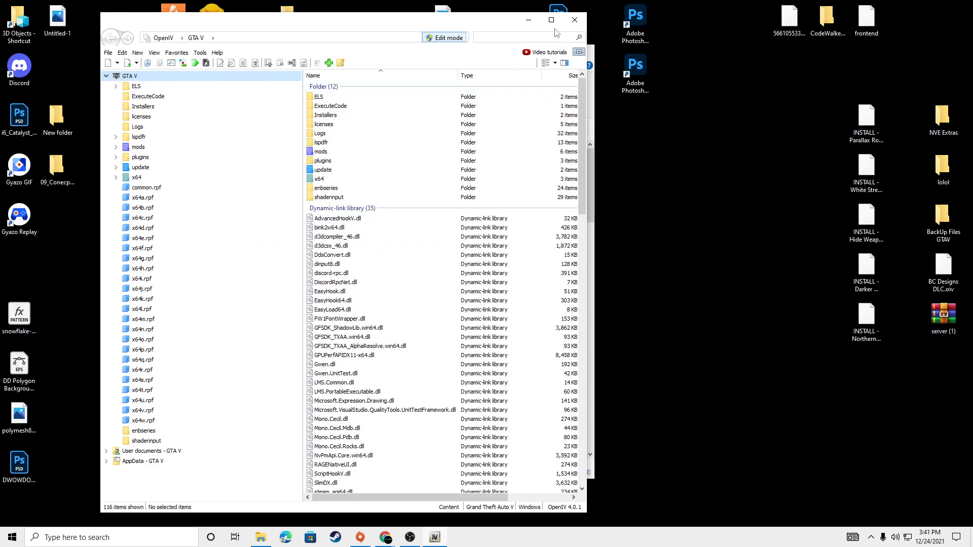
{"action": "left_click", "coordinate": [528, 19]}
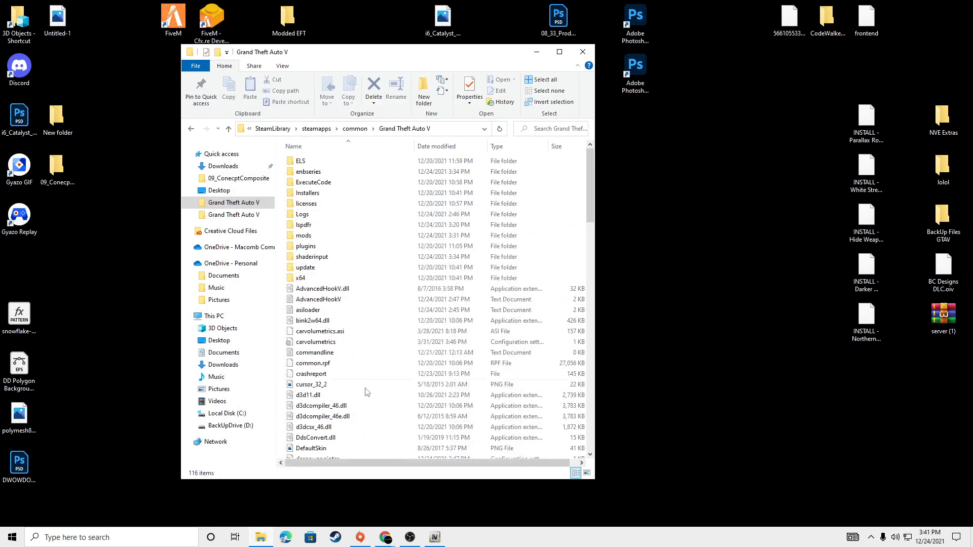
{"action": "left_click", "coordinate": [223, 166]}
{"action": "left_click_drag", "start_coordinate": [590, 156], "coordinate": [590, 211]}
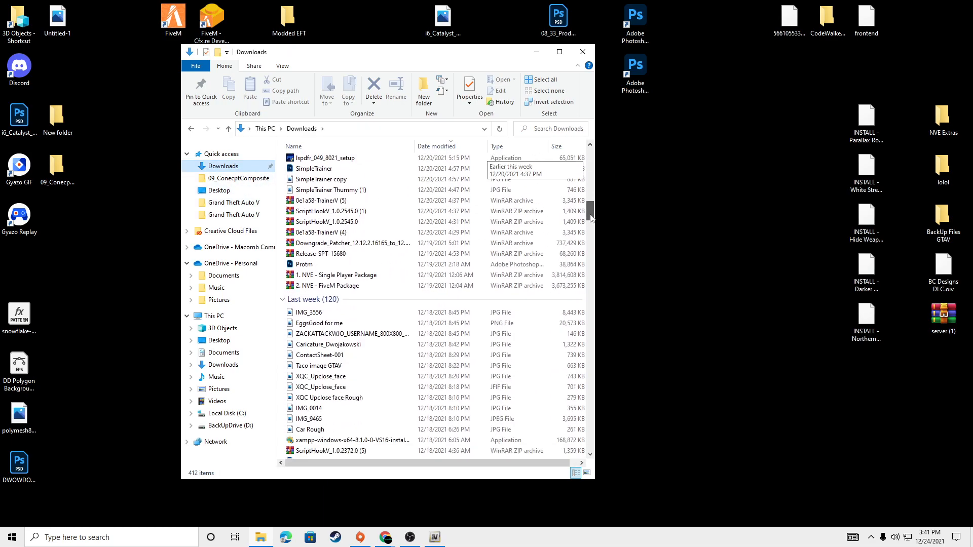
{"action": "left_click", "coordinate": [403, 276]}
{"action": "double_click", "coordinate": [403, 277]}
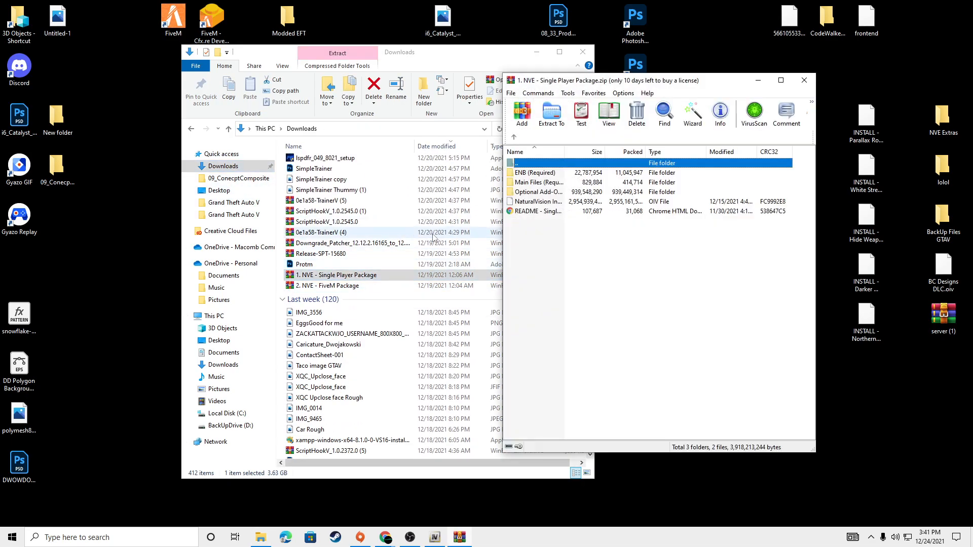
Step: Examine the contents of the Halloween and Christmas folders among the archive's optional add-ons
{"action": "double_click", "coordinate": [528, 199]}
{"action": "left_click_drag", "start_coordinate": [603, 359], "coordinate": [558, 180]}
{"action": "double_click", "coordinate": [573, 230]}
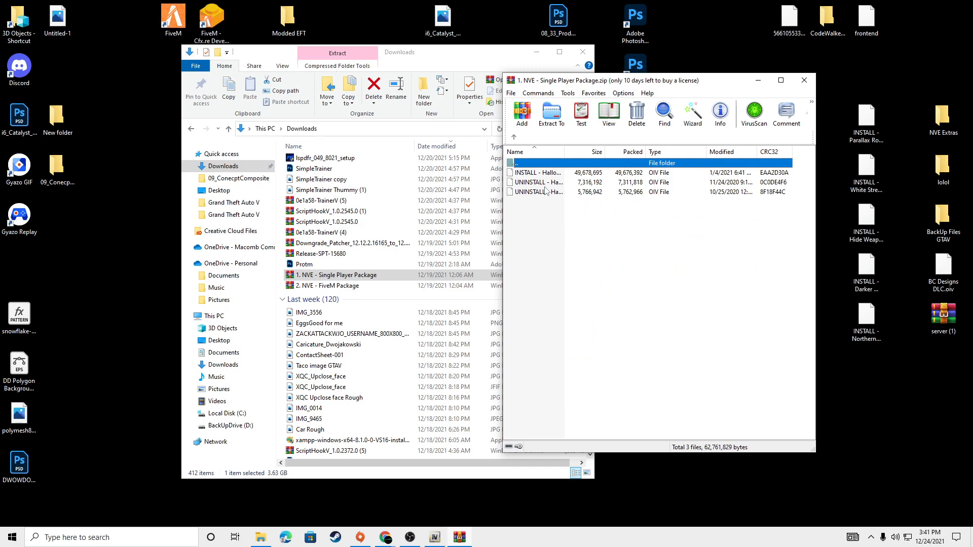
{"action": "double_click", "coordinate": [545, 164]}
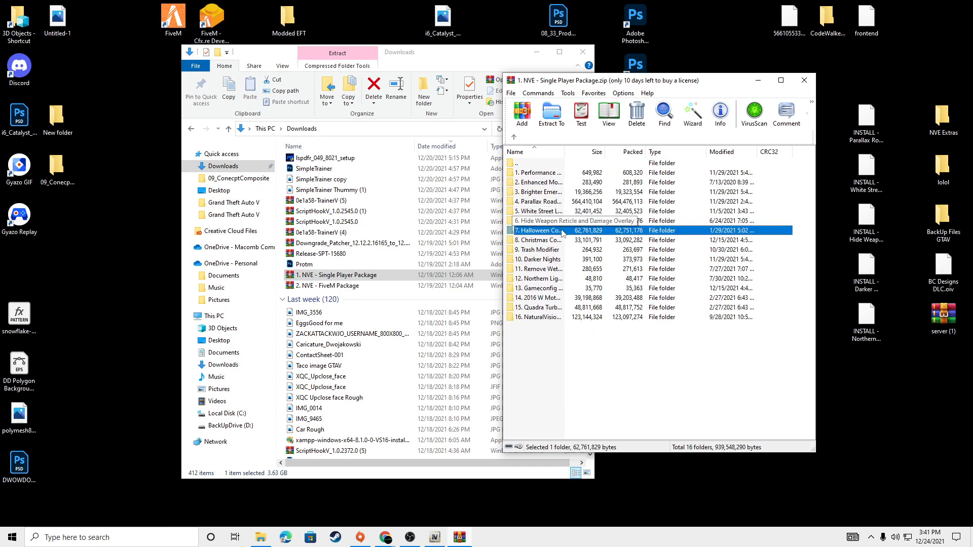
{"action": "double_click", "coordinate": [571, 241]}
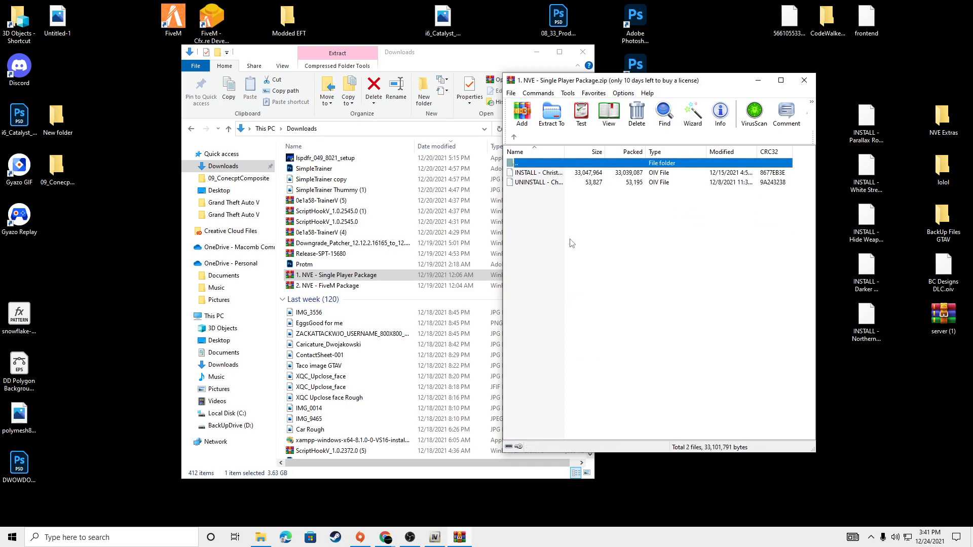
{"action": "left_click", "coordinate": [555, 216]}
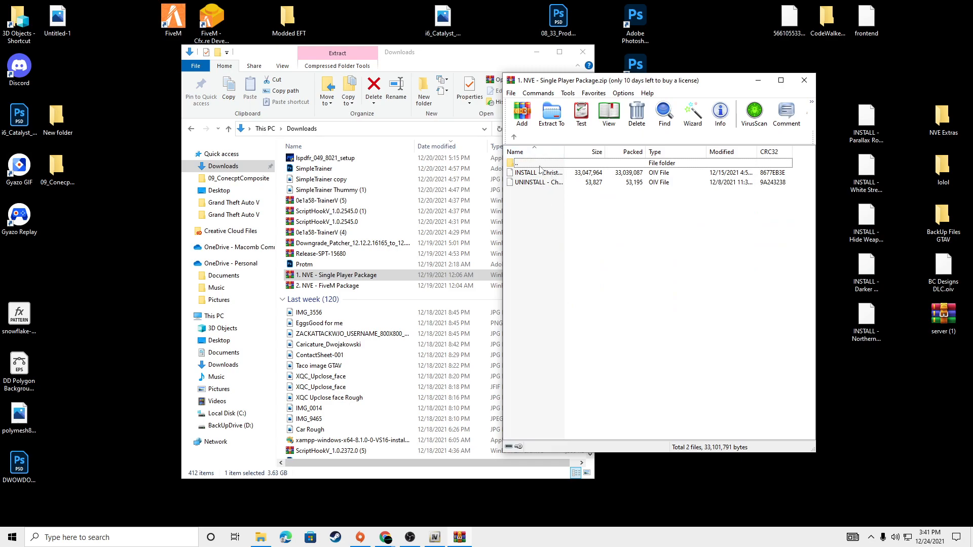
{"action": "double_click", "coordinate": [538, 163]}
{"action": "left_click_drag", "start_coordinate": [678, 85], "coordinate": [569, 79]}
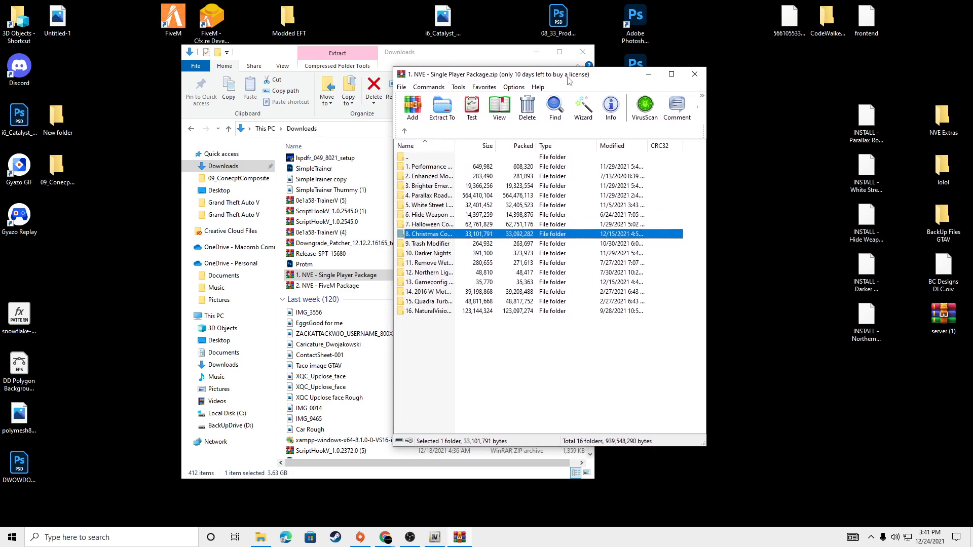
Step: Close the WinRAR archive, switch to the Single Player Install Guide in Chrome and read tips 1 to 4 under ENB Tips and More
{"action": "left_click", "coordinate": [694, 74]}
{"action": "mouse_move", "coordinate": [381, 540]}
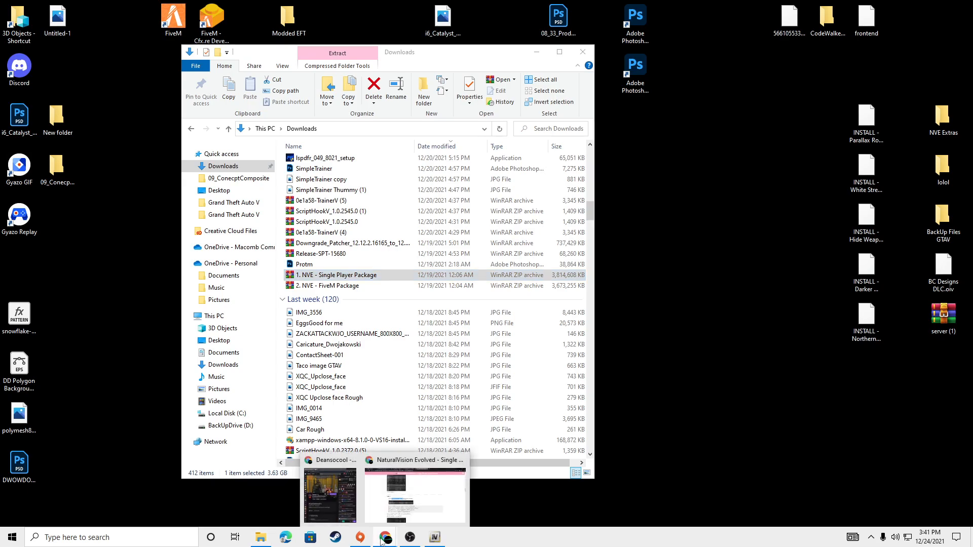
{"action": "left_click", "coordinate": [431, 487]}
{"action": "scroll", "coordinate": [397, 292], "scroll_direction": "down", "scroll_amount": 10}
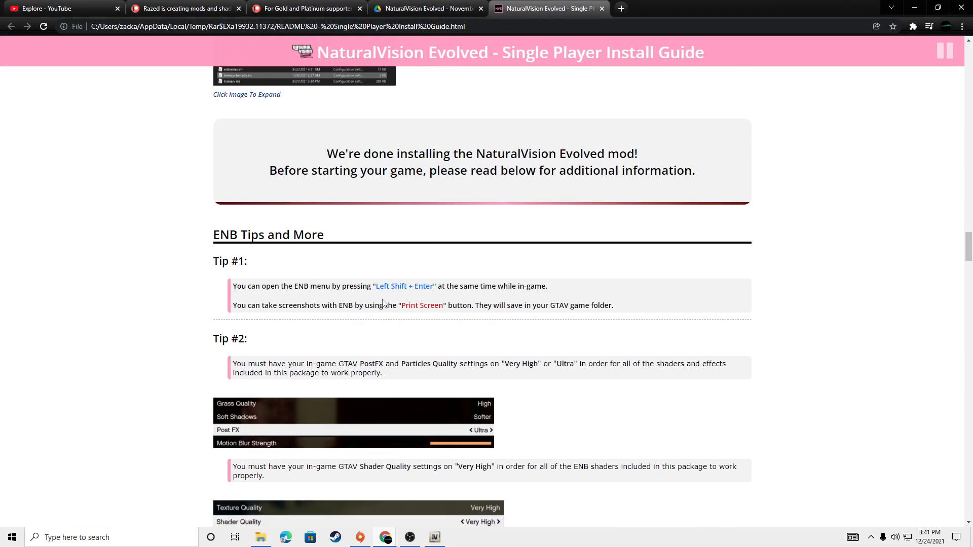
{"action": "scroll", "coordinate": [384, 303], "scroll_direction": "down", "scroll_amount": 1}
{"action": "scroll", "coordinate": [231, 372], "scroll_direction": "down", "scroll_amount": 2}
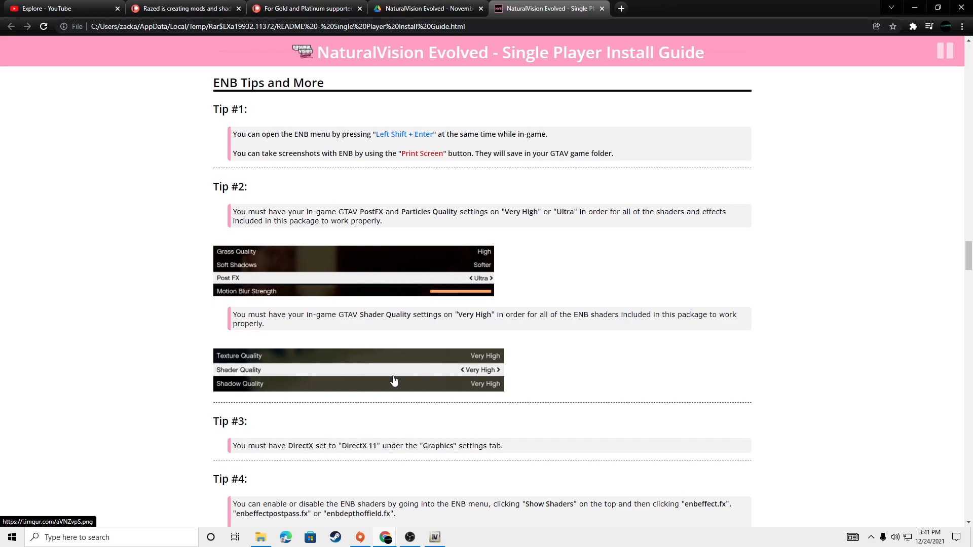
{"action": "scroll", "coordinate": [375, 378], "scroll_direction": "down", "scroll_amount": 1}
{"action": "left_click_drag", "start_coordinate": [243, 399], "coordinate": [527, 381]}
{"action": "left_click", "coordinate": [527, 381]}
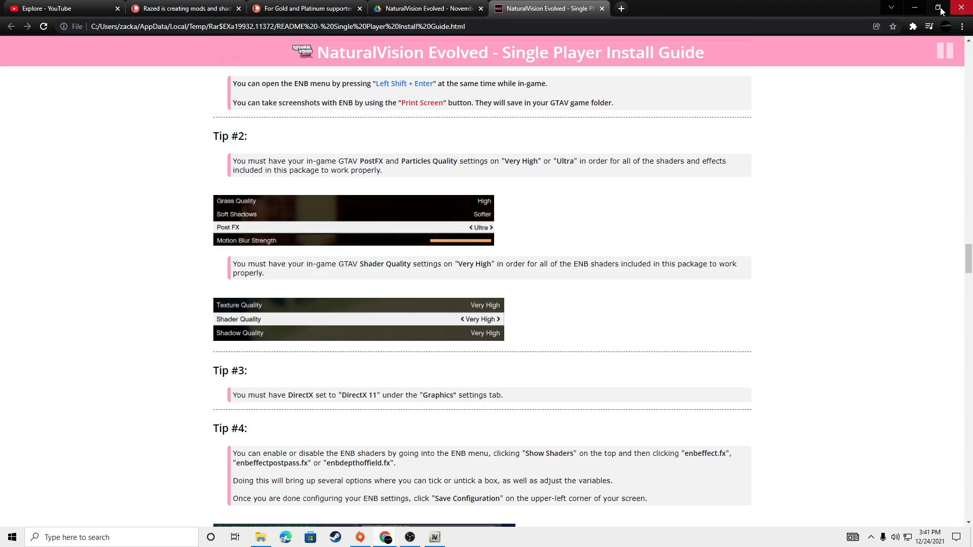
Step: Minimize Chrome, move the Downloads window aside to uncover the desktop shortcuts and launch Grand Theft Auto V
{"action": "left_click", "coordinate": [911, 8]}
{"action": "left_click_drag", "start_coordinate": [467, 58], "coordinate": [645, 44]}
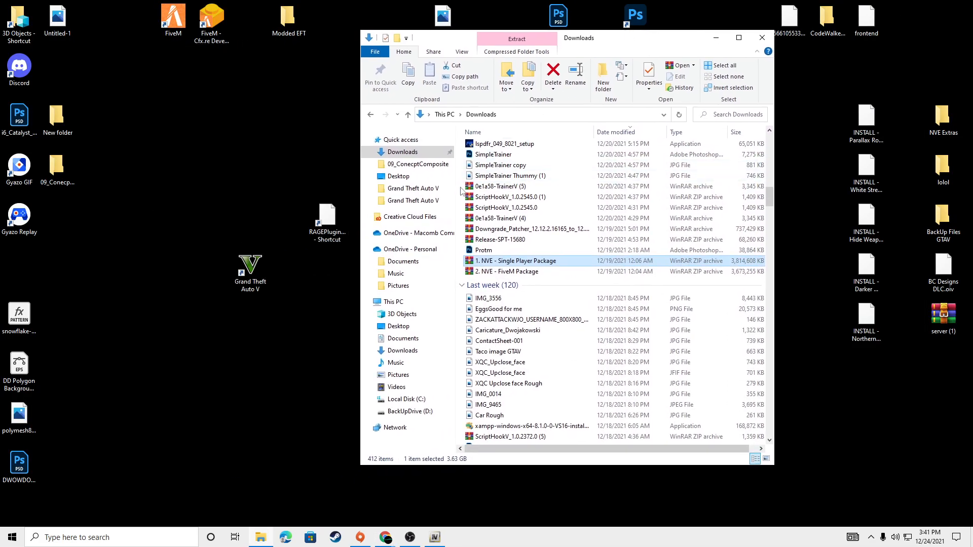
{"action": "left_click", "coordinate": [463, 191]}
{"action": "double_click", "coordinate": [242, 282]}
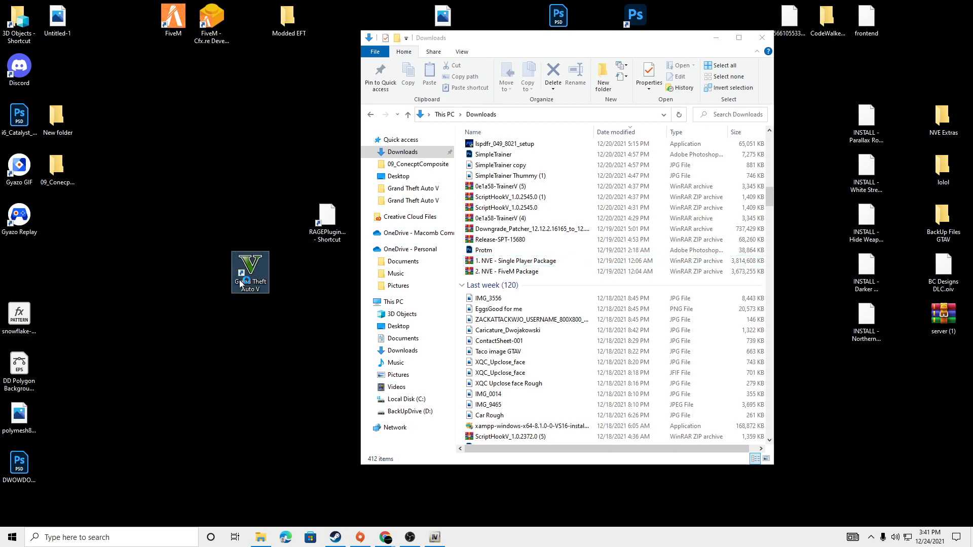
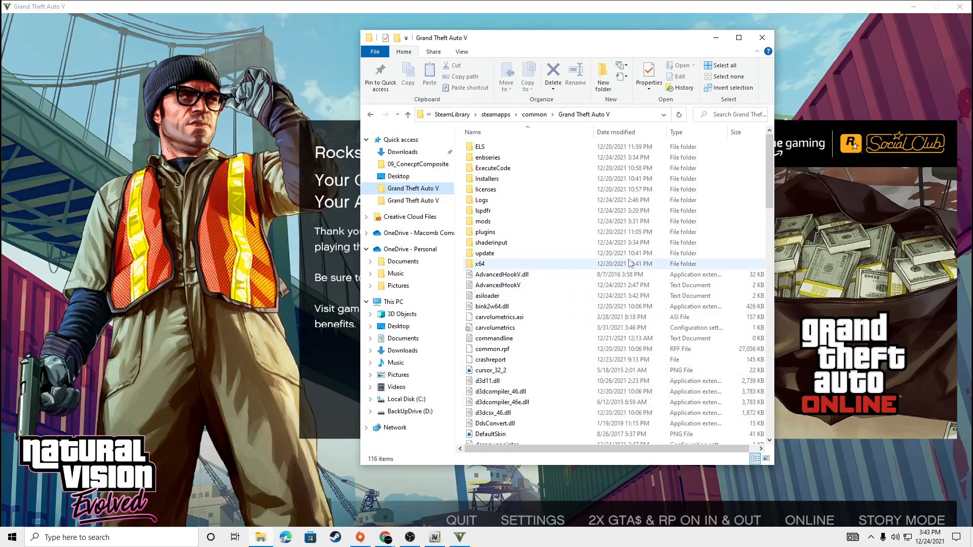
Step: Browse the Grand Theft Auto V folder, then switch to the install guide in Chrome and read the required shader and DirectX settings
{"action": "scroll", "coordinate": [770, 299], "scroll_direction": "down", "scroll_amount": 10}
{"action": "scroll", "coordinate": [769, 299], "scroll_direction": "down", "scroll_amount": 4}
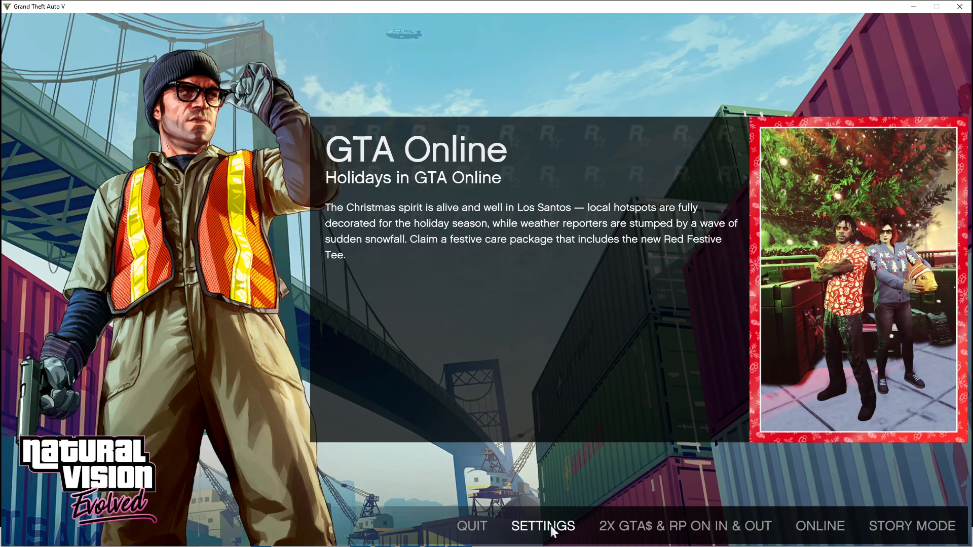
{"action": "key", "text": "alt+Tab"}
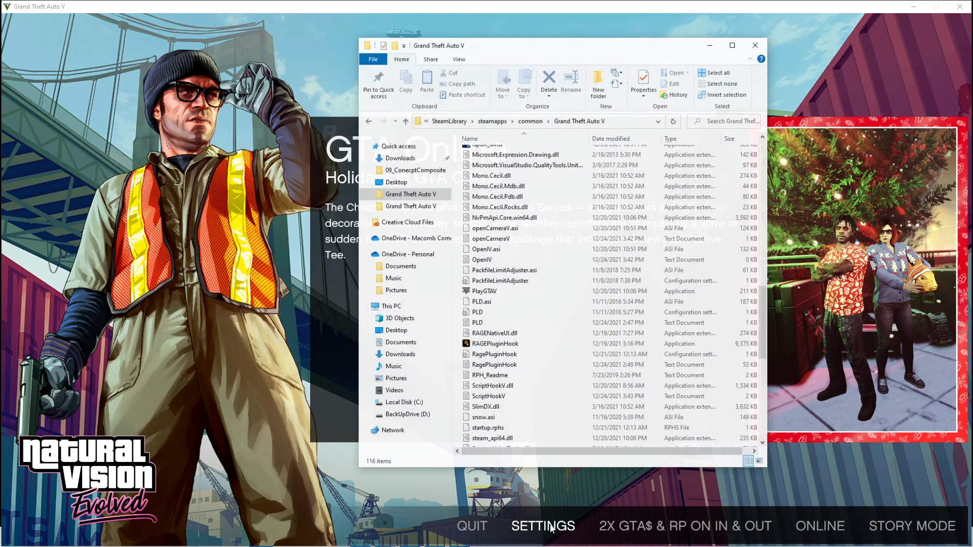
{"action": "key", "text": "alt+Tab"}
{"action": "key", "text": "alt+Tab"}
{"action": "left_click", "coordinate": [419, 297]}
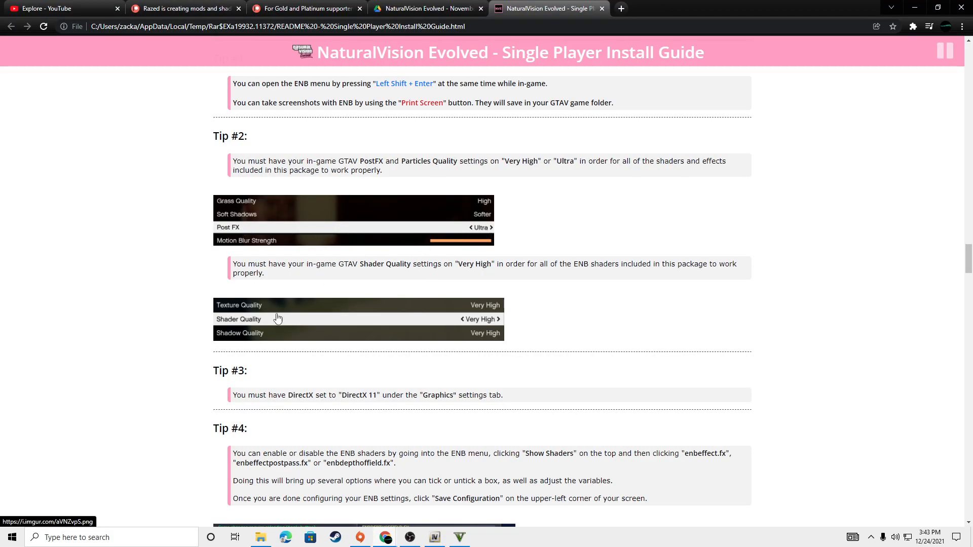
{"action": "left_click_drag", "start_coordinate": [319, 394], "coordinate": [380, 394]}
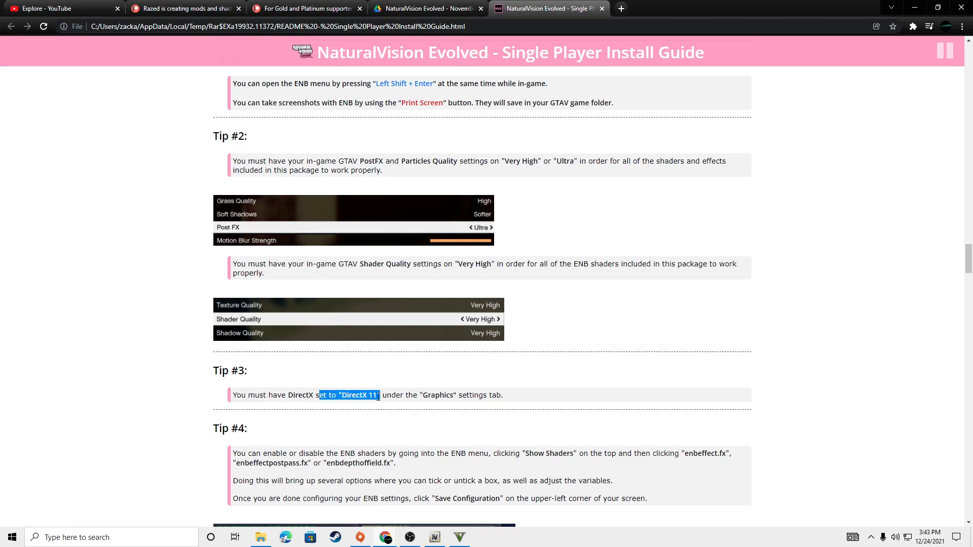
Step: Switch back to Grand Theft Auto V and set DirectX Version to DirectX 11 in the graphics settings
{"action": "left_click", "coordinate": [455, 537]}
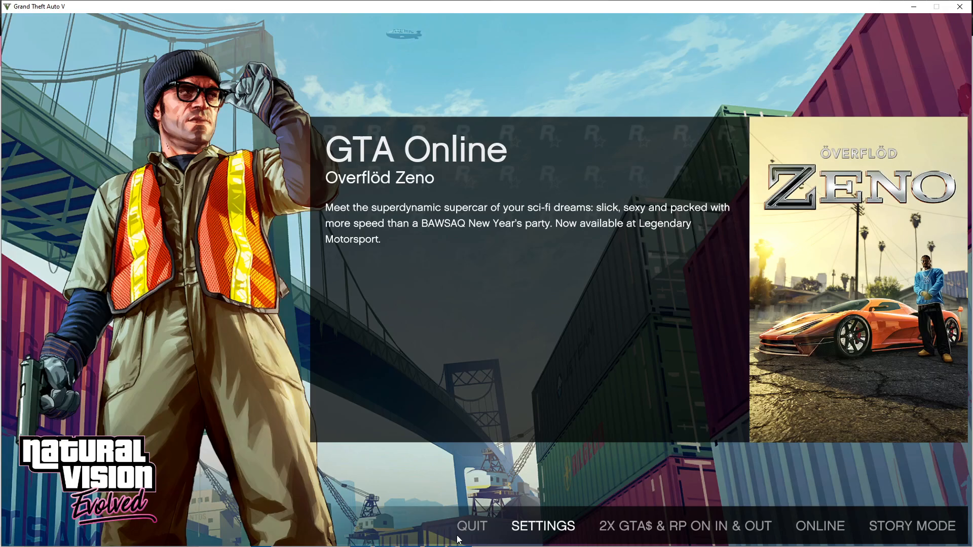
{"action": "left_click", "coordinate": [553, 532]}
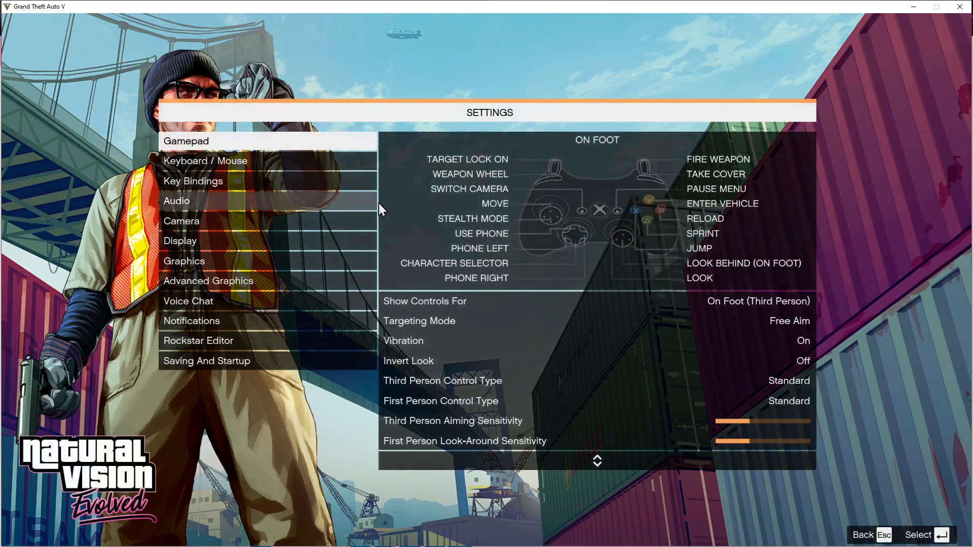
{"action": "left_click", "coordinate": [210, 258]}
{"action": "left_click", "coordinate": [730, 203]}
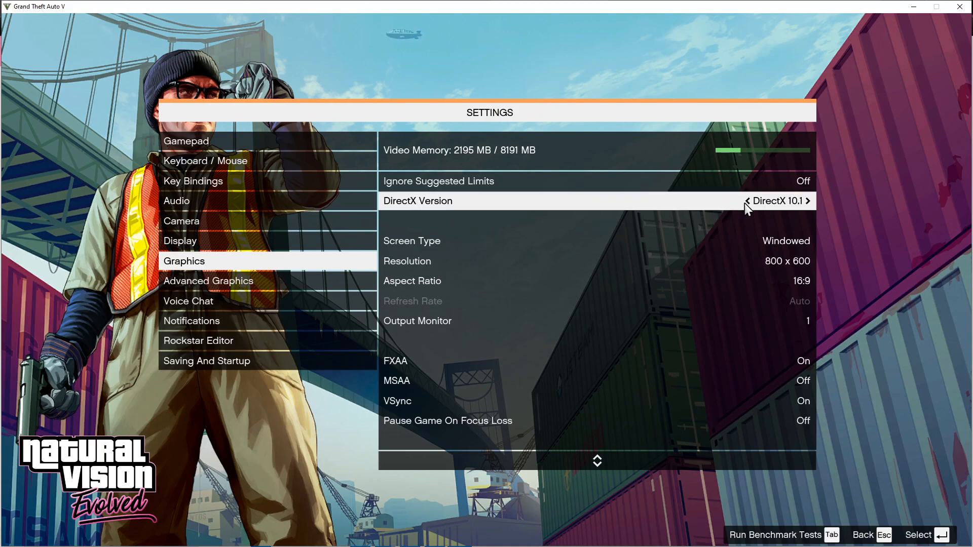
{"action": "left_click", "coordinate": [807, 201]}
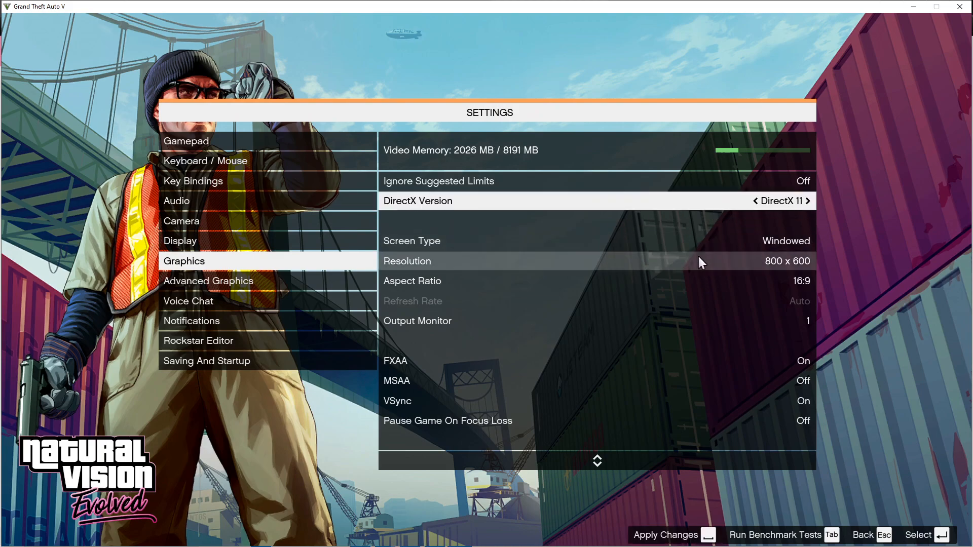
Step: Check the shader requirement in the Chrome install guide and set the game's Shader Quality to Very High
{"action": "left_click", "coordinate": [695, 327]}
{"action": "key", "text": "Down"}
{"action": "key", "text": "Down"}
{"action": "key", "text": "Down"}
{"action": "key", "text": "Down"}
{"action": "key", "text": "Down"}
{"action": "key", "text": "Down"}
{"action": "key", "text": "Down"}
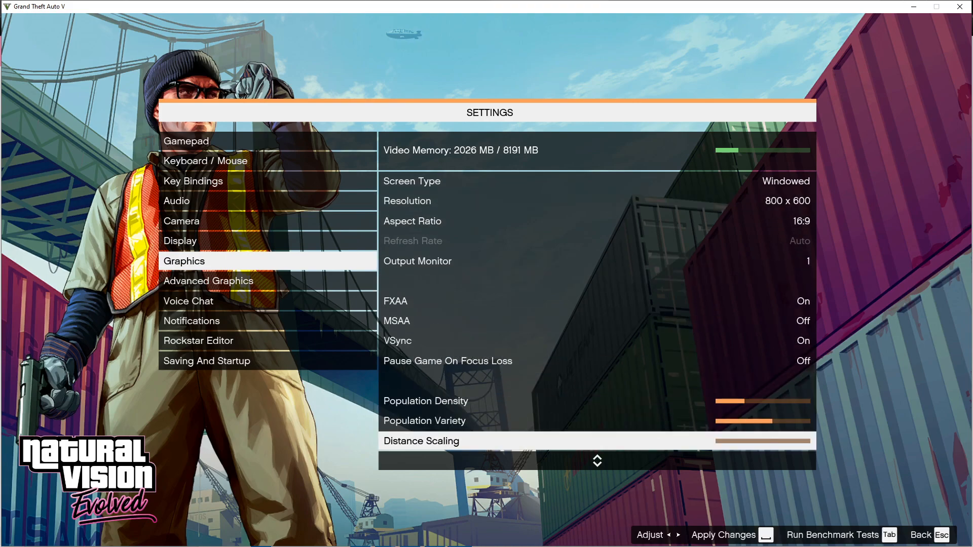
{"action": "key", "text": "Down"}
{"action": "key", "text": "Down"}
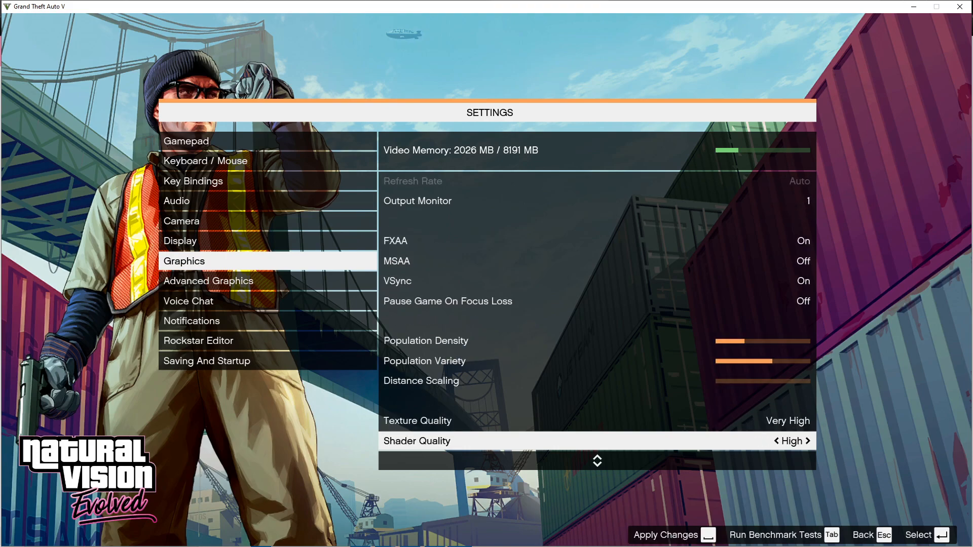
{"action": "key", "text": "alt+Tab"}
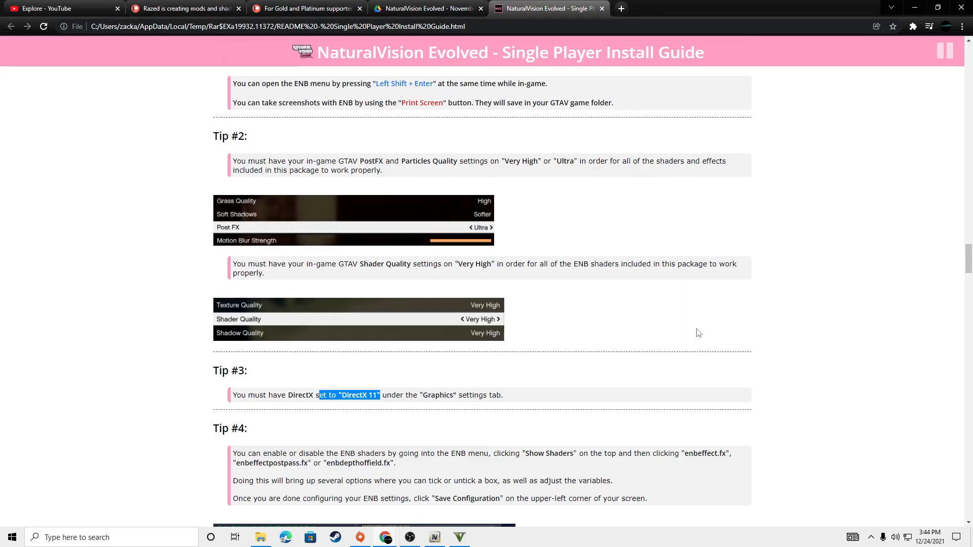
{"action": "key", "text": "alt+Tab"}
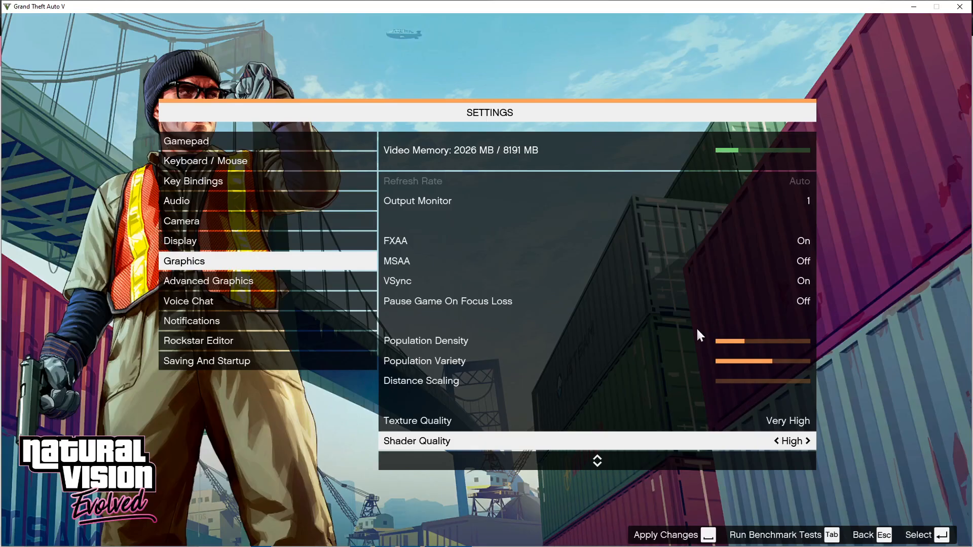
{"action": "key", "text": "alt+Tab"}
{"action": "key", "text": "alt+Tab"}
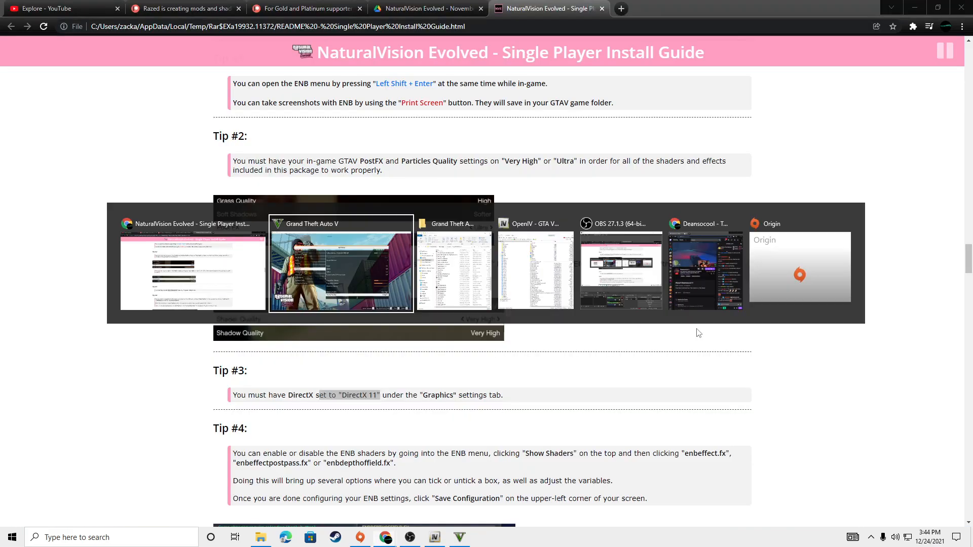
{"action": "key", "text": "Right"}
Step: Review the remaining graphics settings down to Post FX, apply the changes and restart the game
{"action": "key", "text": "Down"}
{"action": "key", "text": "Down"}
{"action": "key", "text": "Down"}
{"action": "key", "text": "Down"}
{"action": "key", "text": "Down"}
{"action": "key", "text": "Down"}
{"action": "key", "text": "Down"}
{"action": "key", "text": "Down"}
{"action": "key", "text": "Down"}
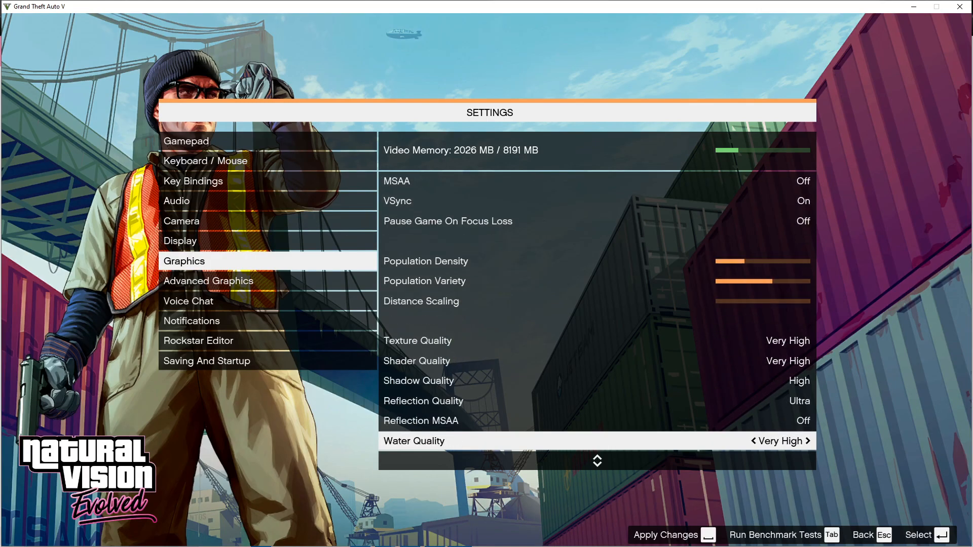
{"action": "key", "text": "Up"}
{"action": "key", "text": "alt+Tab"}
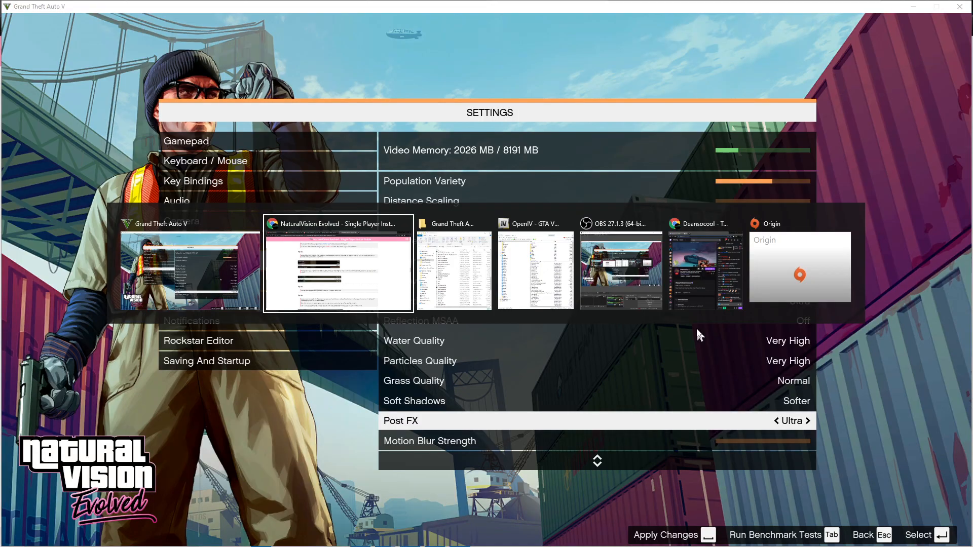
{"action": "key", "text": "alt+Tab"}
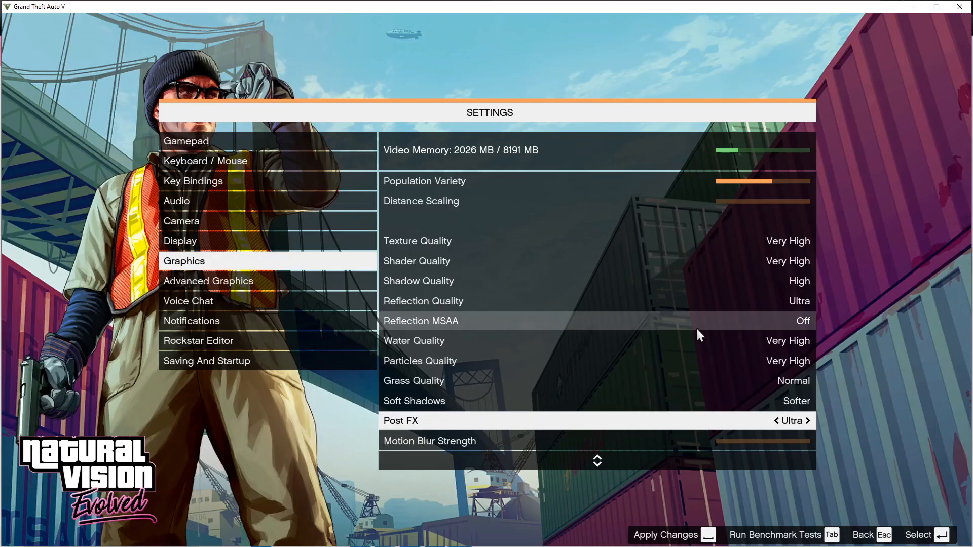
{"action": "key", "text": "space"}
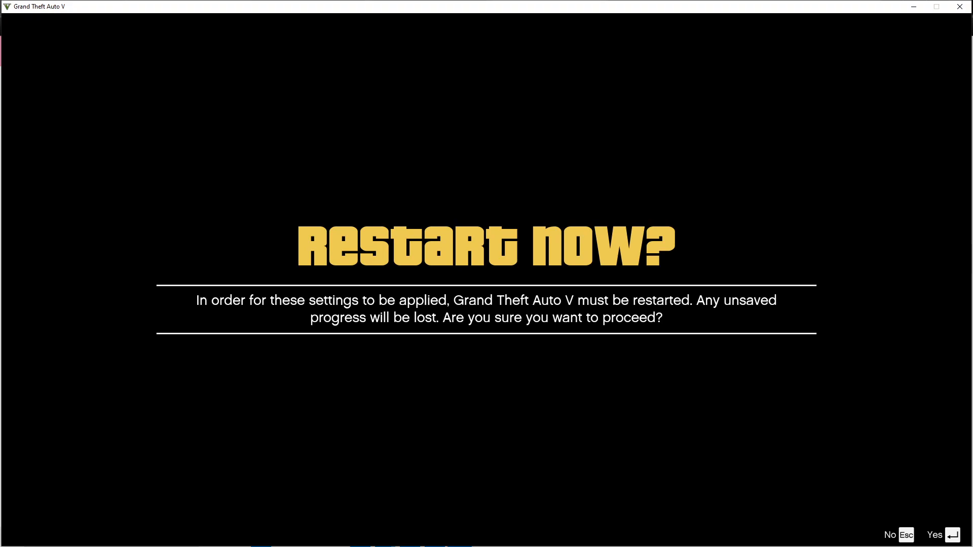
{"action": "key", "text": "Return"}
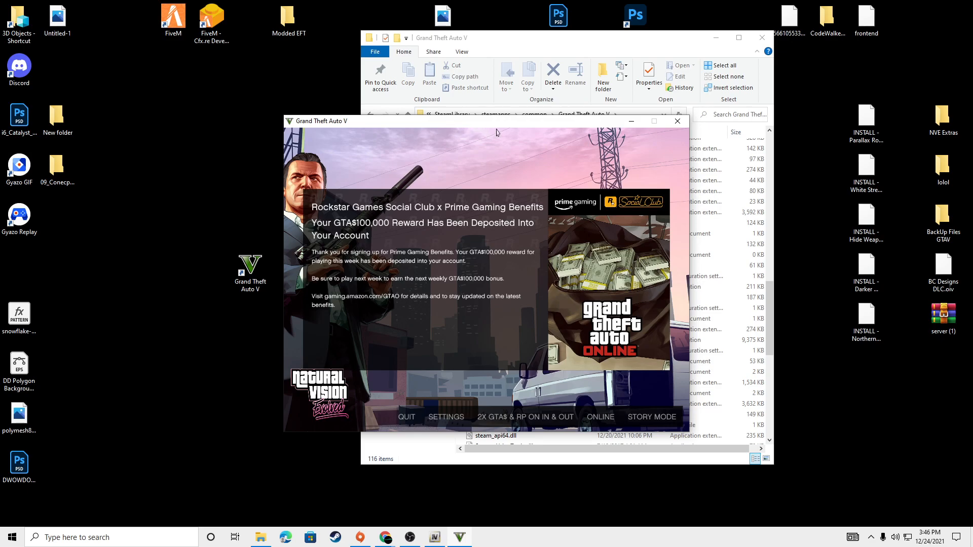
Step: Launch RAGEPluginHook from the Grand Theft Auto V folder and move the game window aside
{"action": "key", "text": "alt+Tab"}
{"action": "double_click", "coordinate": [531, 337]}
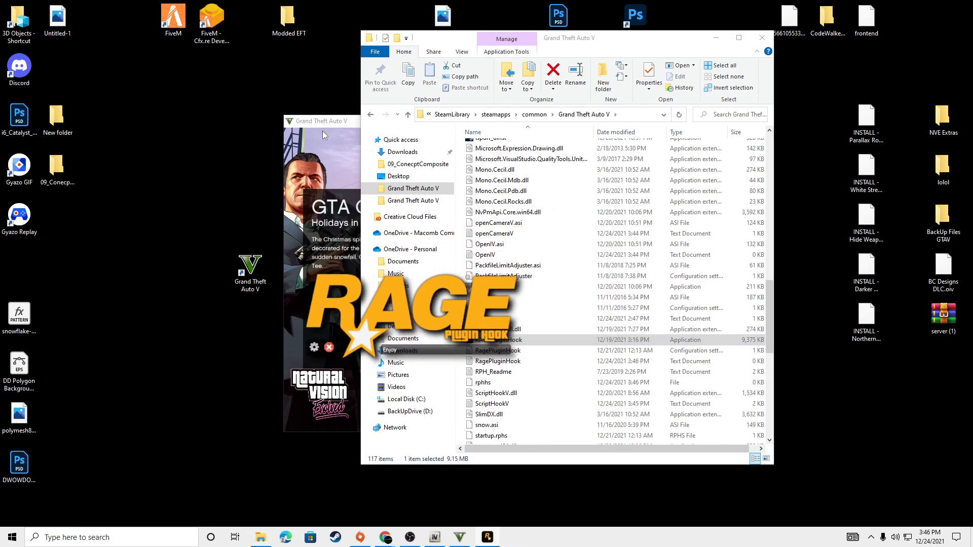
{"action": "left_click_drag", "start_coordinate": [325, 122], "coordinate": [248, 114]}
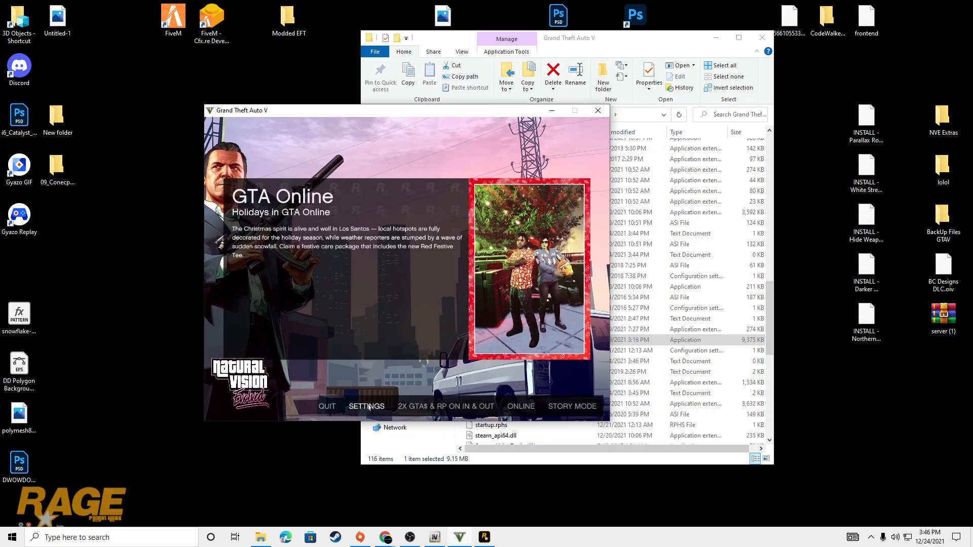
Step: Set the game's Screen Type to Fullscreen in the graphics settings and apply the change
{"action": "left_click", "coordinate": [377, 404]}
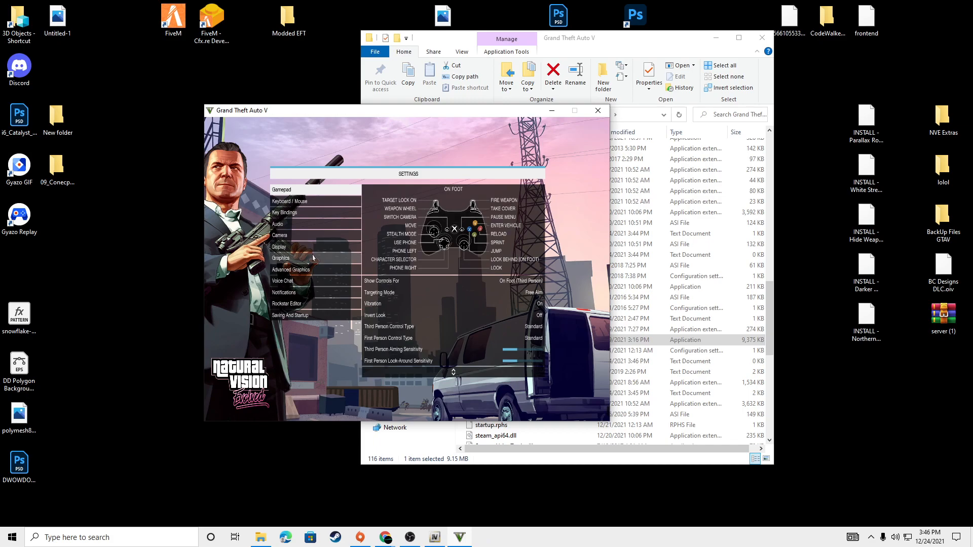
{"action": "left_click", "coordinate": [313, 258]}
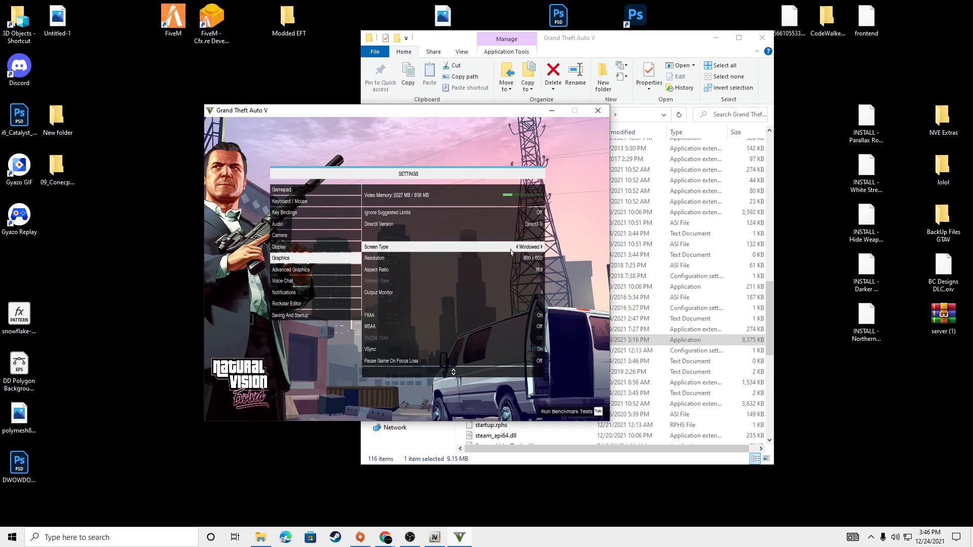
{"action": "left_click", "coordinate": [544, 250]}
{"action": "left_click", "coordinate": [545, 250]}
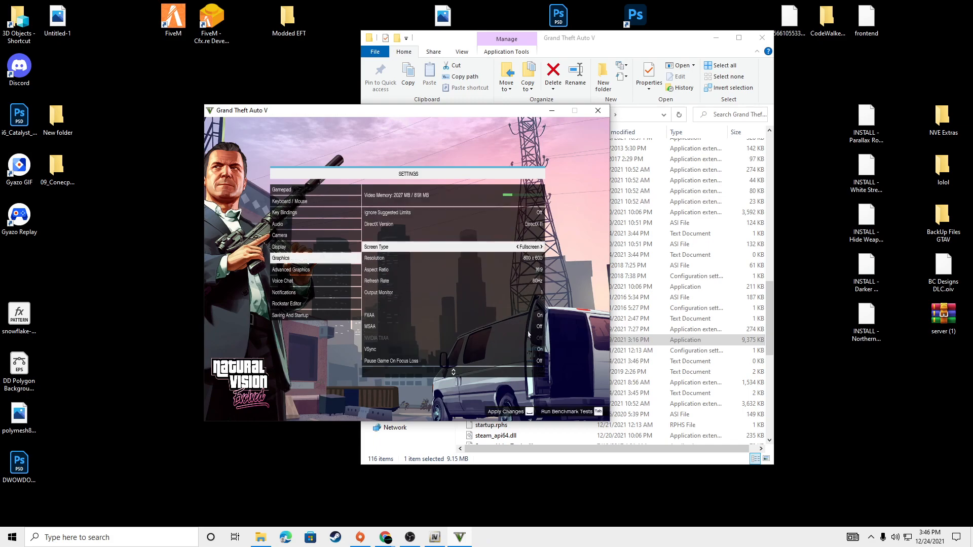
{"action": "left_click", "coordinate": [524, 409]}
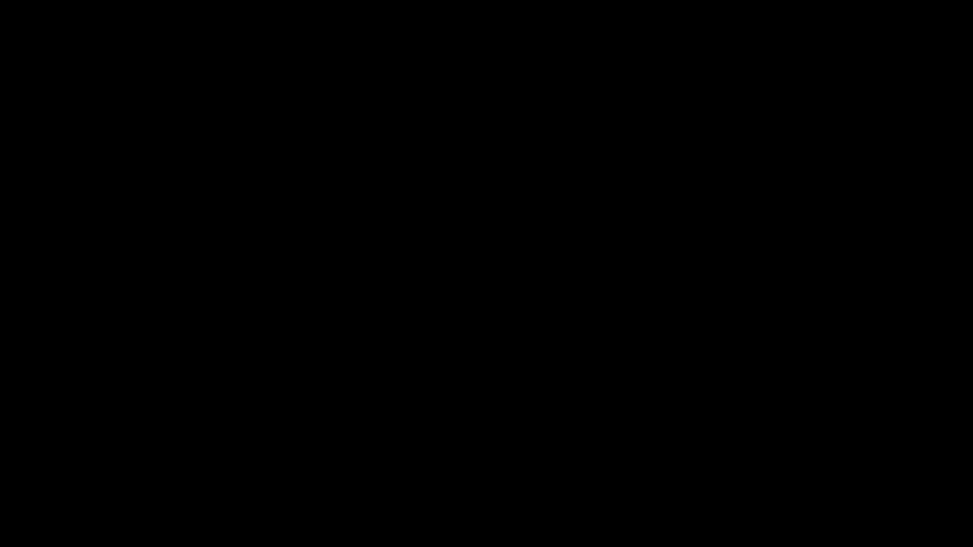